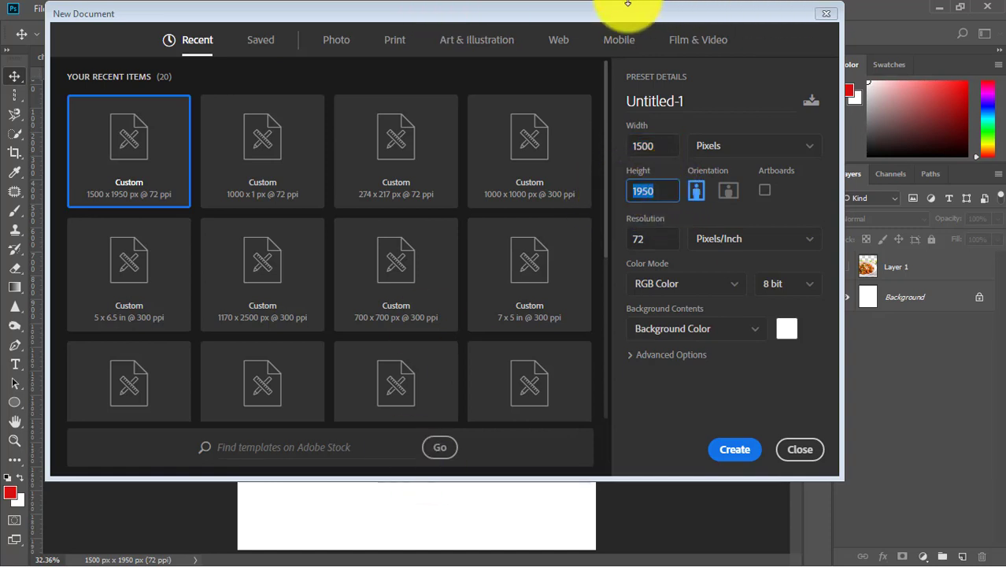
- Dismiss the new document dialog and draw a closed red wave shape with the Pen tool, about 1503 by 1060 px, filling the canvas's lower half
{"action": "left_click", "coordinate": [797, 452]}
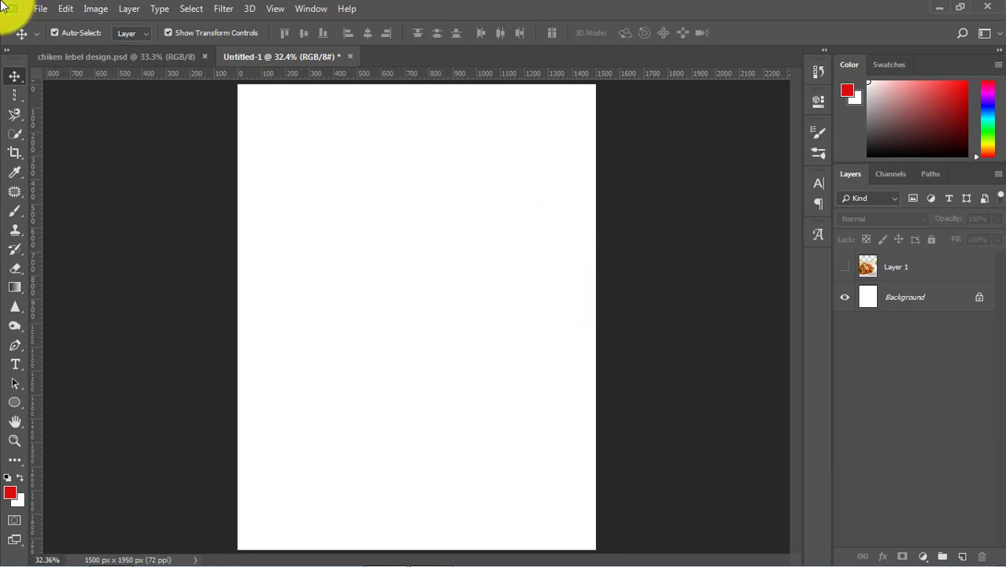
{"action": "left_click", "coordinate": [22, 344]}
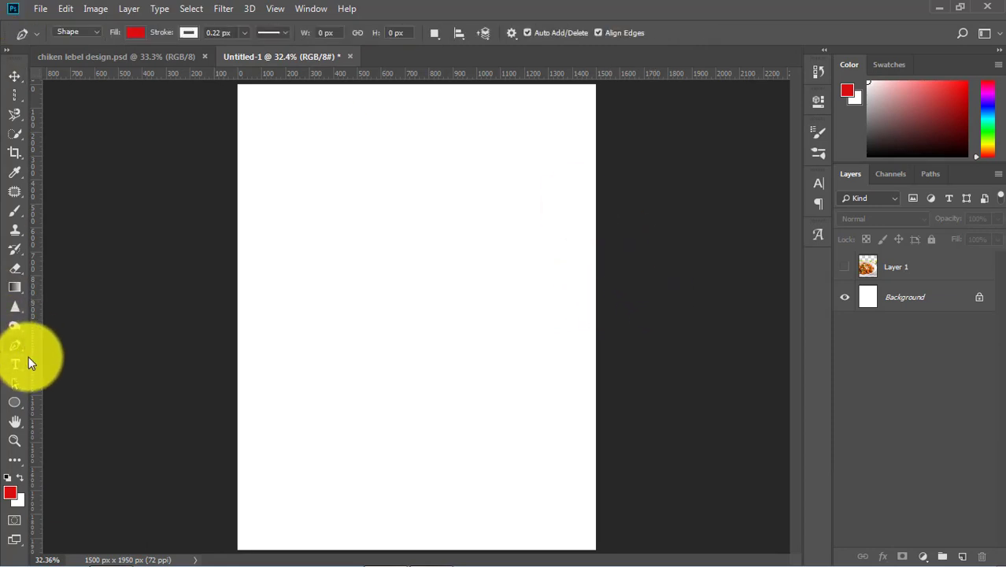
{"action": "left_click", "coordinate": [238, 298]}
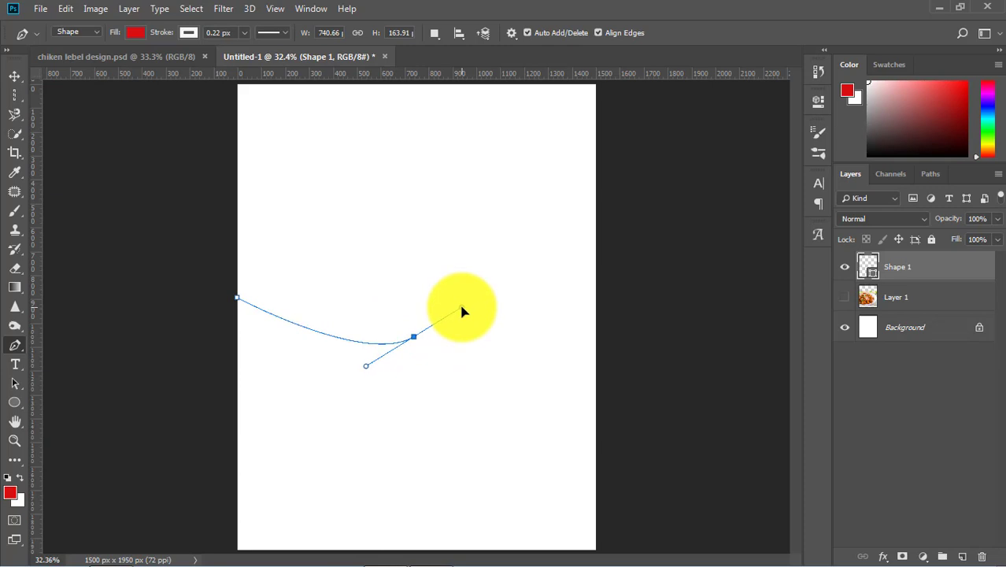
{"action": "left_click_drag", "start_coordinate": [463, 309], "coordinate": [463, 308]}
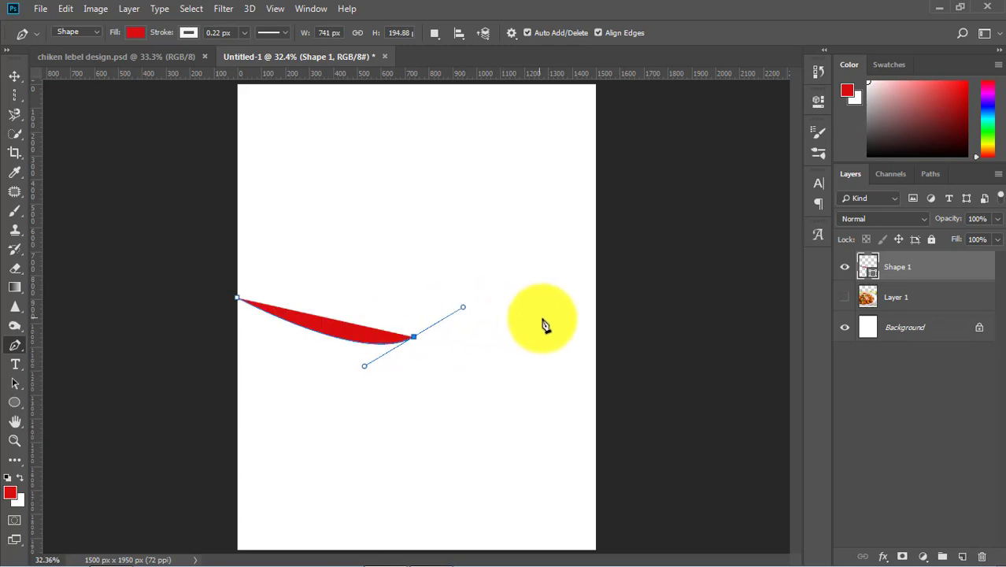
{"action": "left_click", "coordinate": [595, 327]}
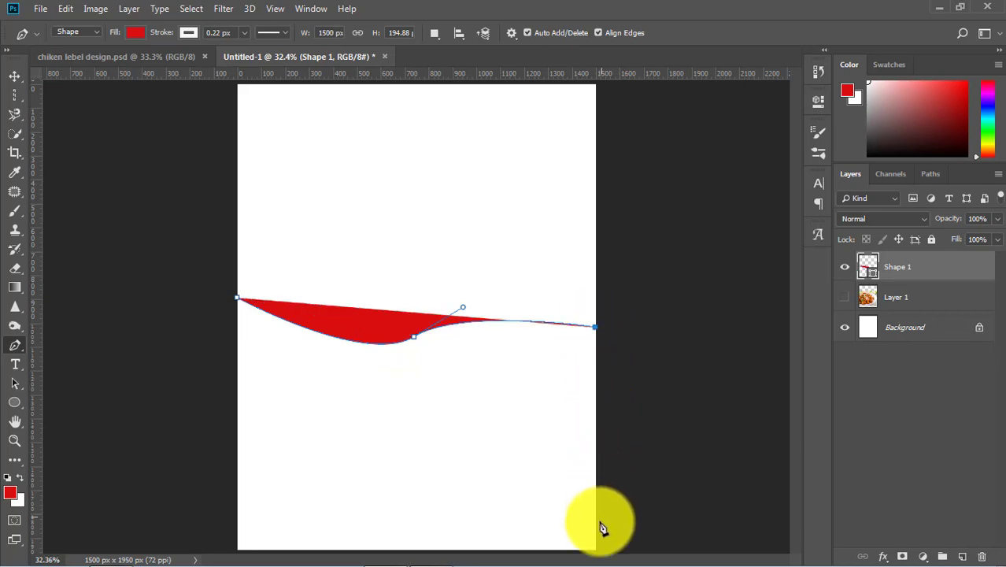
{"action": "left_click", "coordinate": [596, 550]}
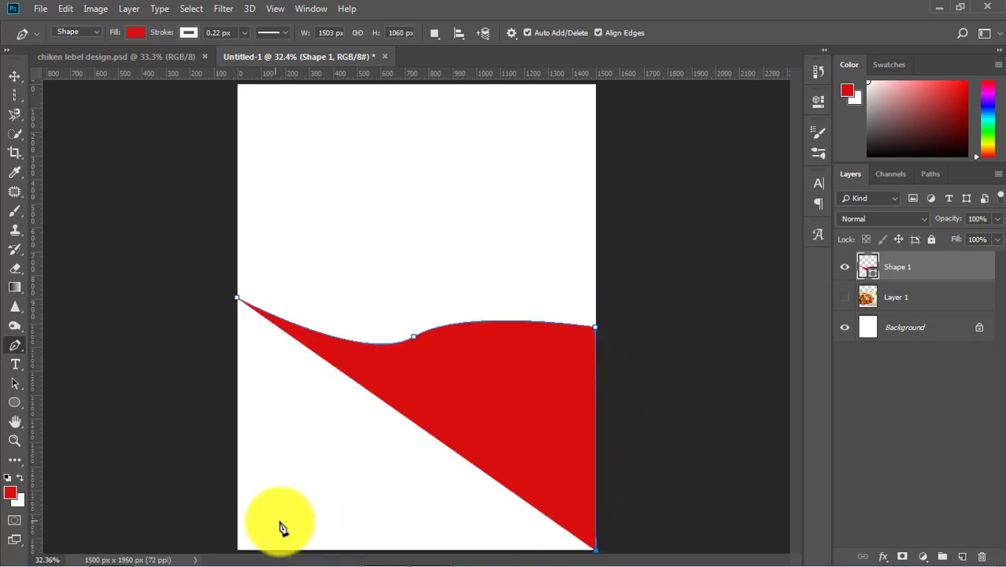
{"action": "left_click", "coordinate": [237, 550]}
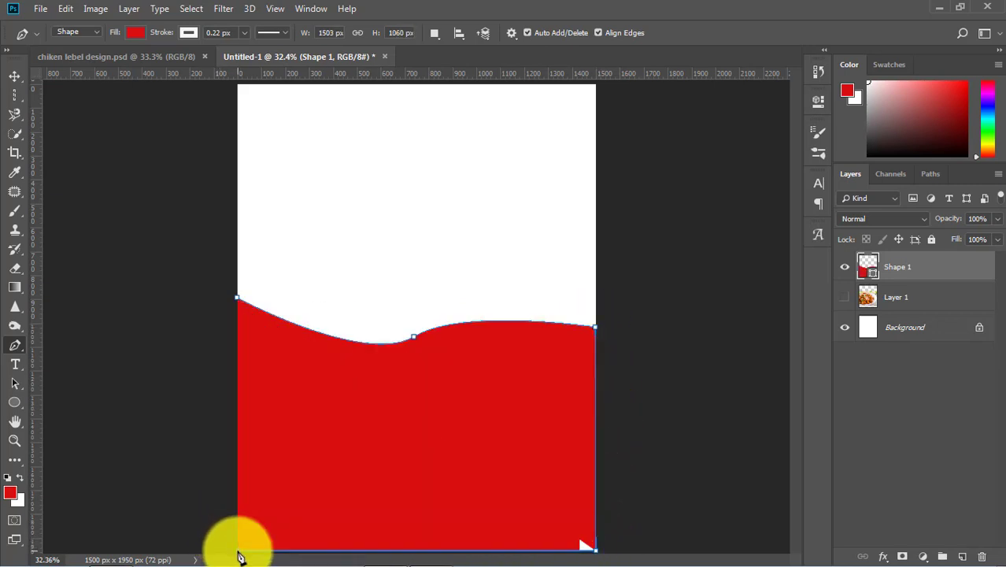
{"action": "left_click", "coordinate": [240, 303]}
{"action": "left_click", "coordinate": [15, 77]}
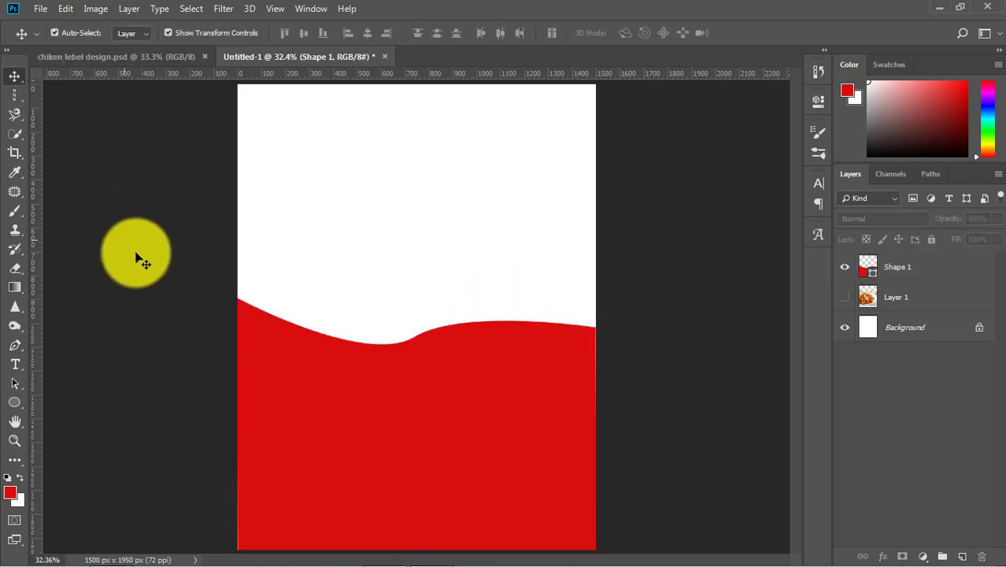
- Raise the red wave shape's upper edge by scaling its height to about 105%, keeping its base at the canvas bottom
{"action": "left_click", "coordinate": [430, 385]}
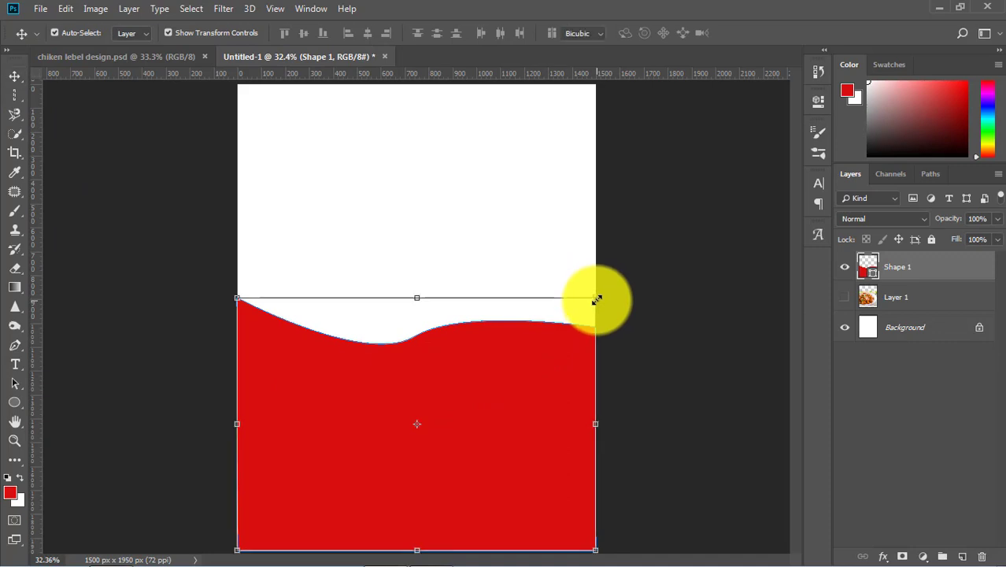
{"action": "mouse_move", "coordinate": [598, 299]}
{"action": "left_mouse_down"}
{"action": "mouse_move", "coordinate": [612, 271]}
{"action": "mouse_move", "coordinate": [601, 284]}
{"action": "left_mouse_up"}
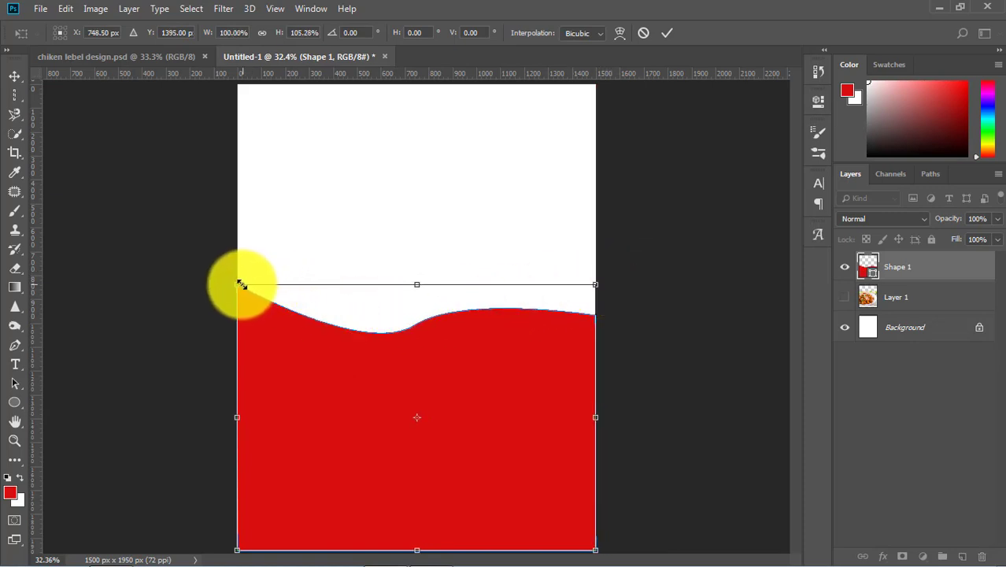
{"action": "mouse_move", "coordinate": [237, 284]}
{"action": "left_mouse_down"}
{"action": "mouse_move", "coordinate": [222, 283]}
{"action": "mouse_move", "coordinate": [238, 282]}
{"action": "left_mouse_up"}
{"action": "key", "text": "Return"}
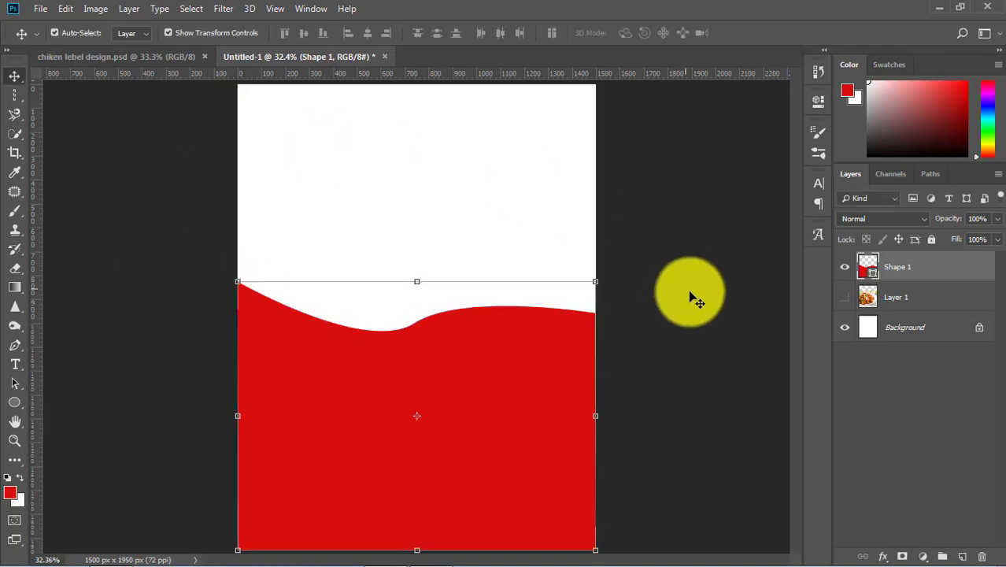
{"action": "left_click", "coordinate": [658, 311]}
- Widen the red wave shape to about 103% so that its sides extend slightly past both canvas edges
{"action": "left_click", "coordinate": [531, 358]}
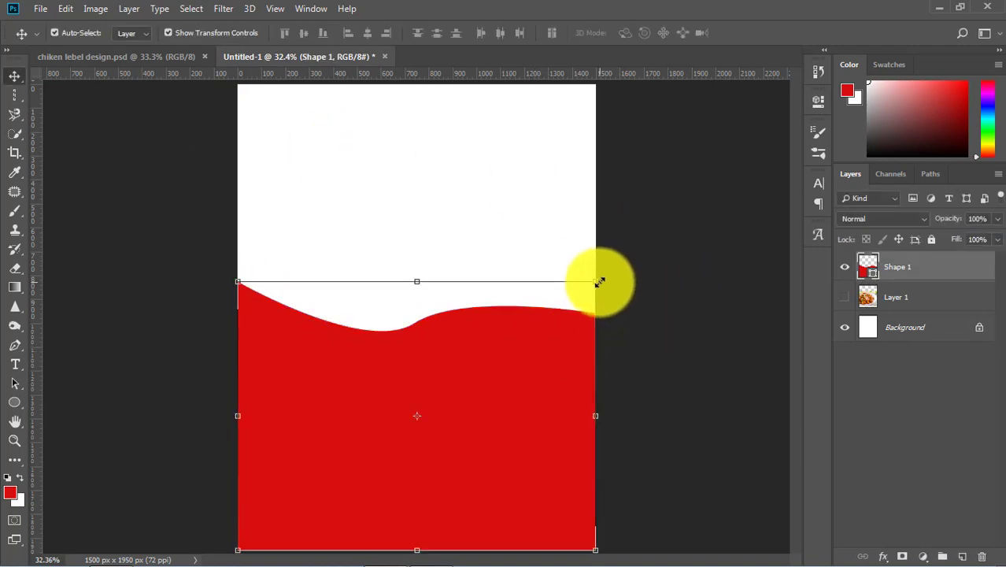
{"action": "left_click_drag", "start_coordinate": [600, 281], "coordinate": [602, 279]}
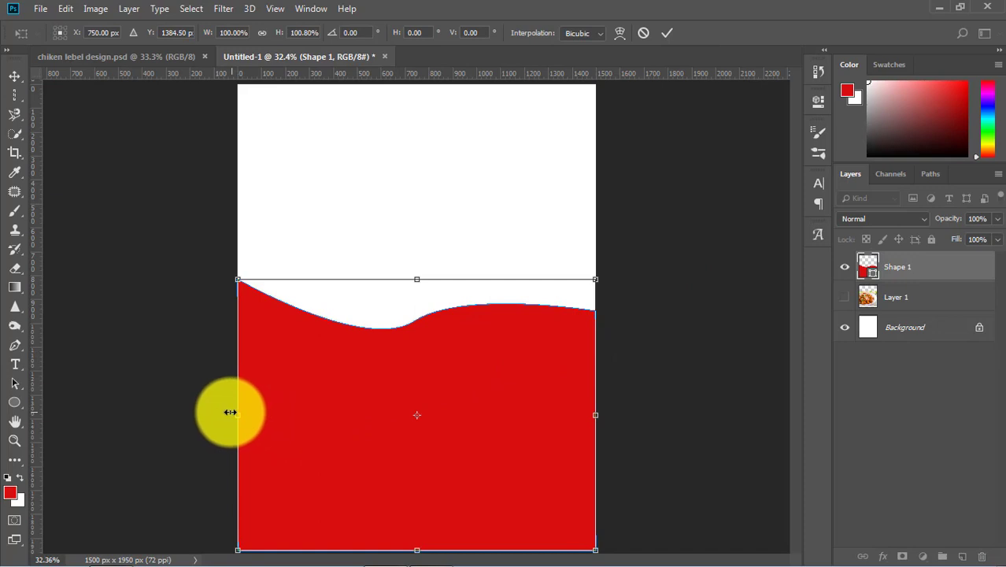
{"action": "left_click_drag", "start_coordinate": [228, 411], "coordinate": [229, 412]}
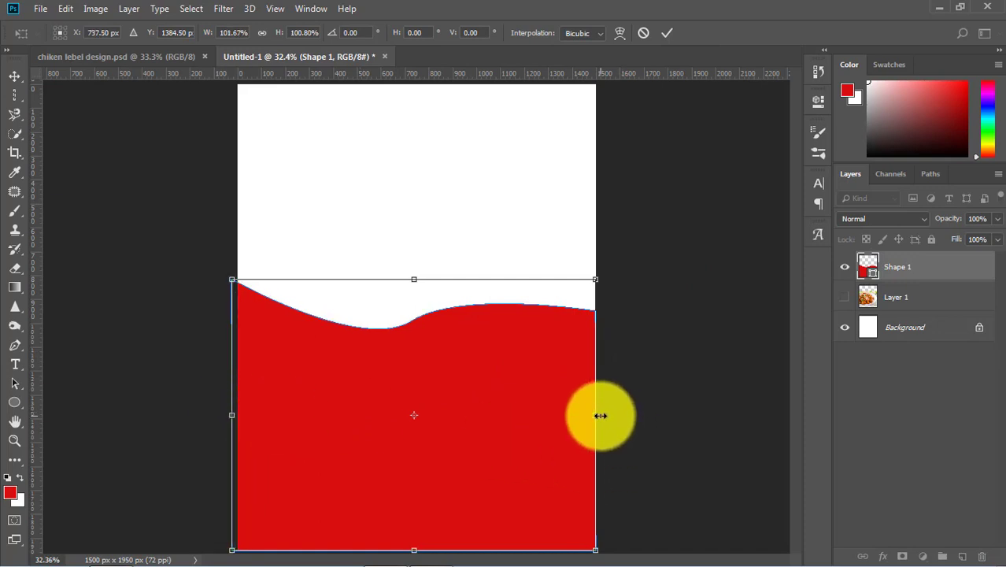
{"action": "left_click_drag", "start_coordinate": [600, 414], "coordinate": [607, 415]}
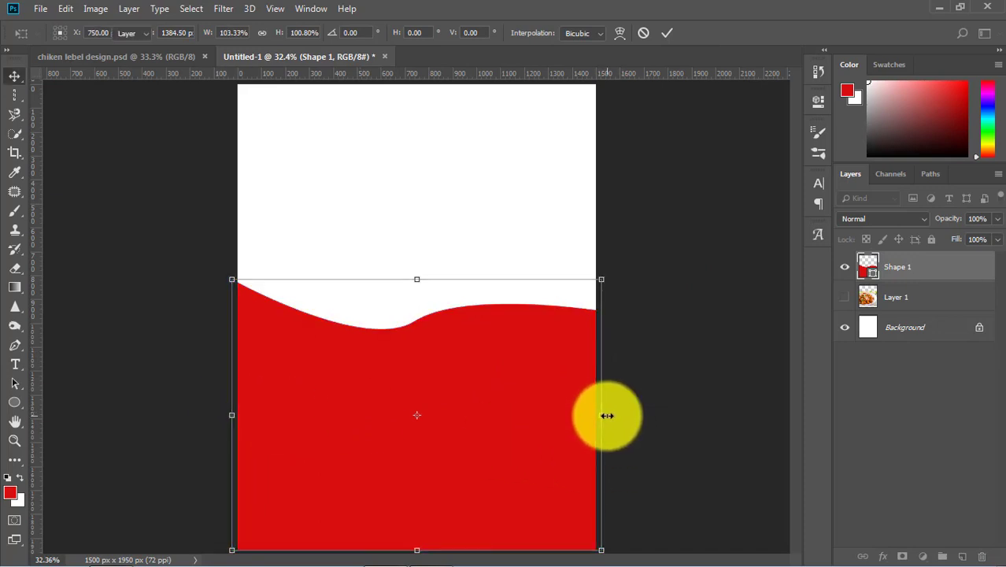
{"action": "key", "text": "Return"}
{"action": "left_click", "coordinate": [696, 359]}
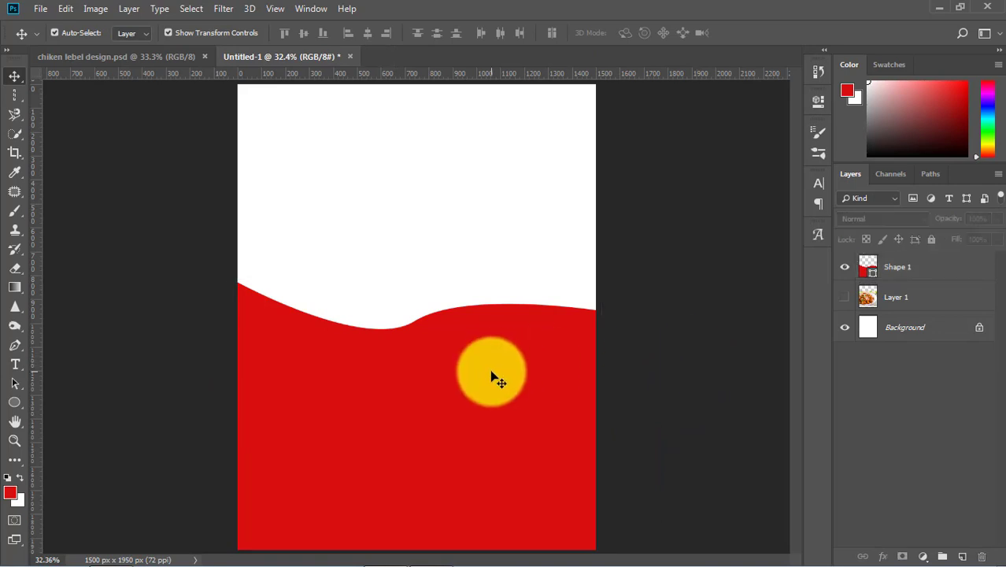
- Lower the upper edge of the red wave shape slightly to reduce its height
{"action": "left_click", "coordinate": [492, 378]}
{"action": "left_click", "coordinate": [691, 314]}
{"action": "left_click", "coordinate": [470, 376]}
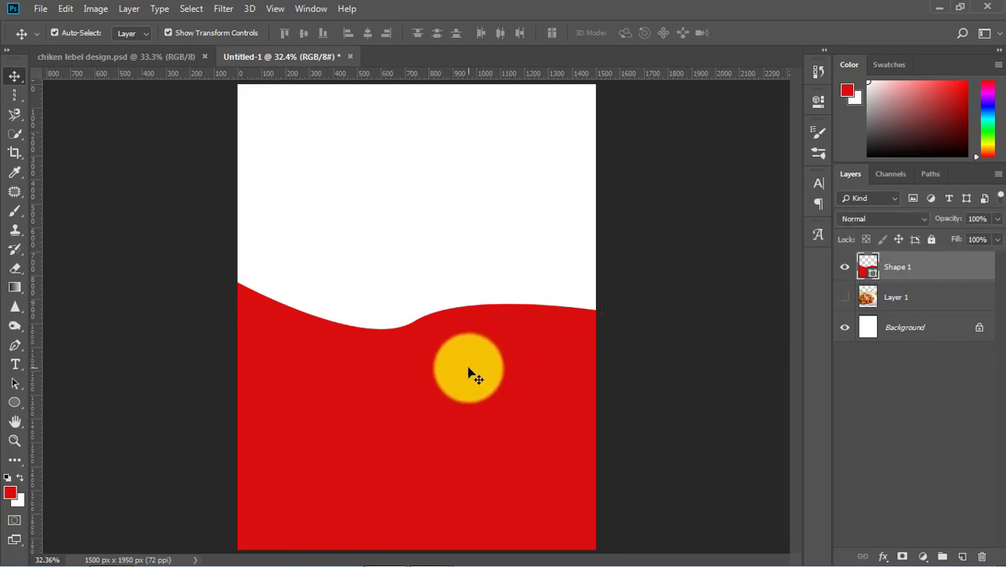
{"action": "left_click_drag", "start_coordinate": [417, 277], "coordinate": [415, 288]}
{"action": "key", "text": "Return"}
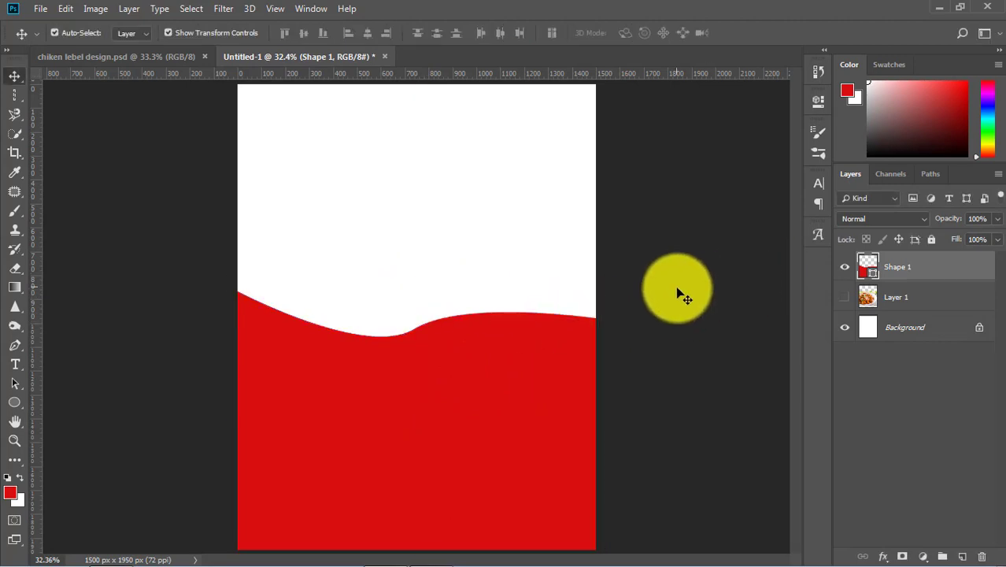
- Duplicate the Shape 1 layer
{"action": "key", "text": "ctrl"}
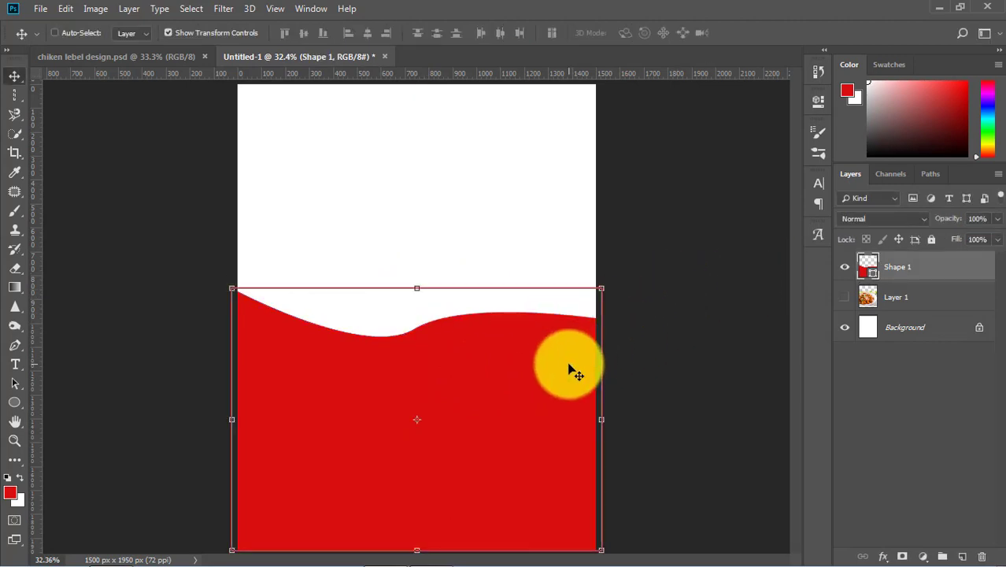
{"action": "key", "text": "ctrl+j"}
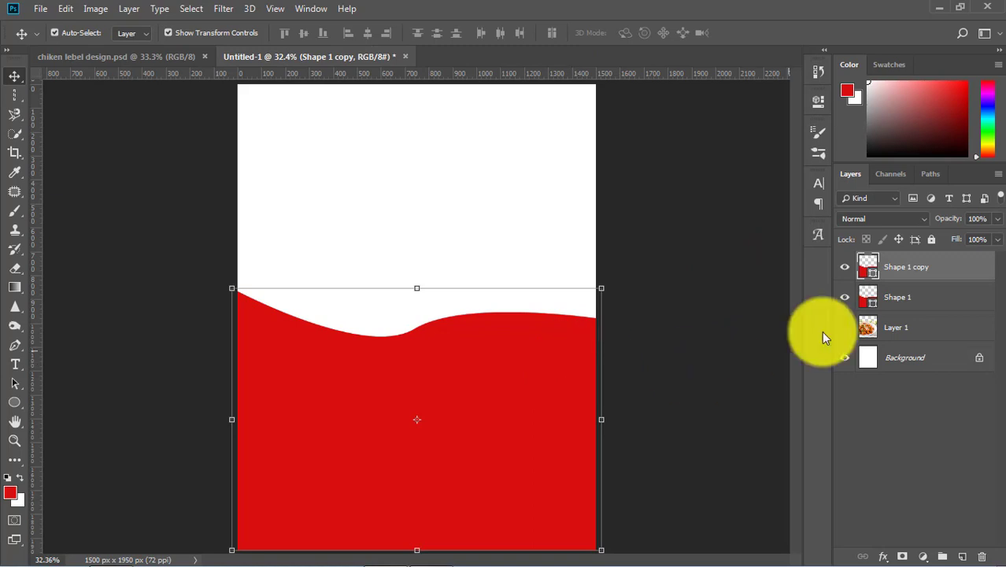
{"action": "left_click", "coordinate": [711, 353]}
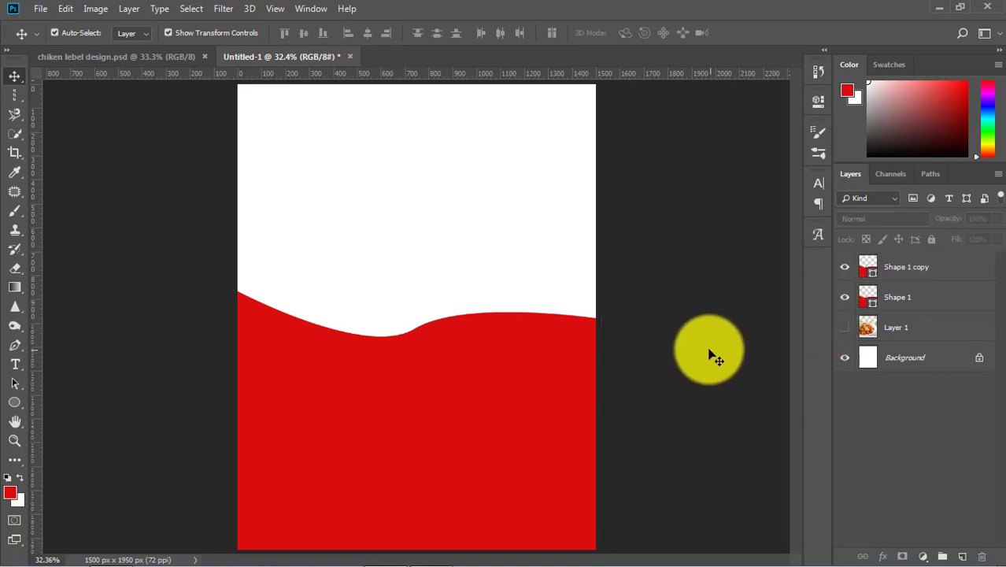
{"action": "left_click", "coordinate": [898, 272]}
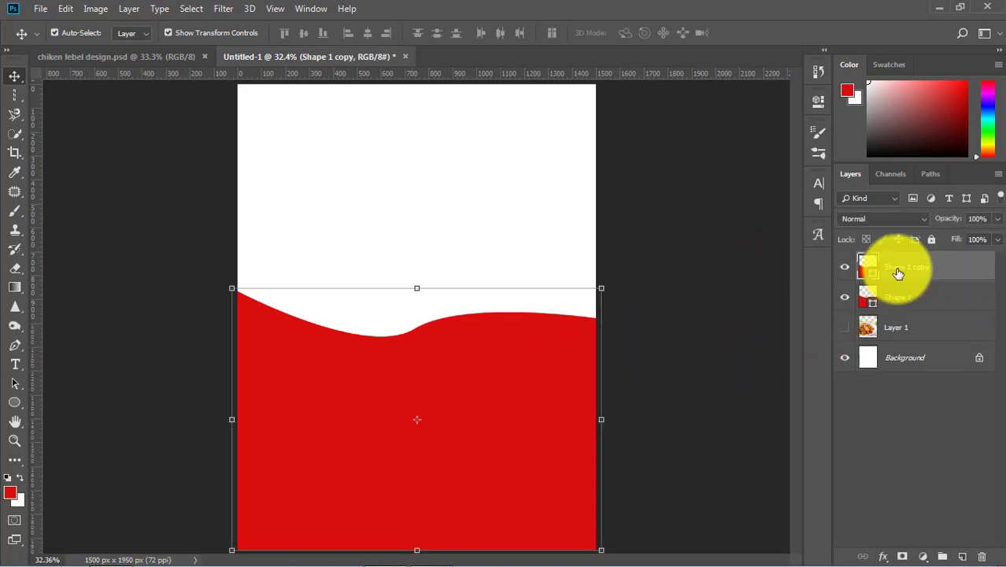
{"action": "left_click", "coordinate": [905, 302]}
{"action": "left_click", "coordinate": [665, 270]}
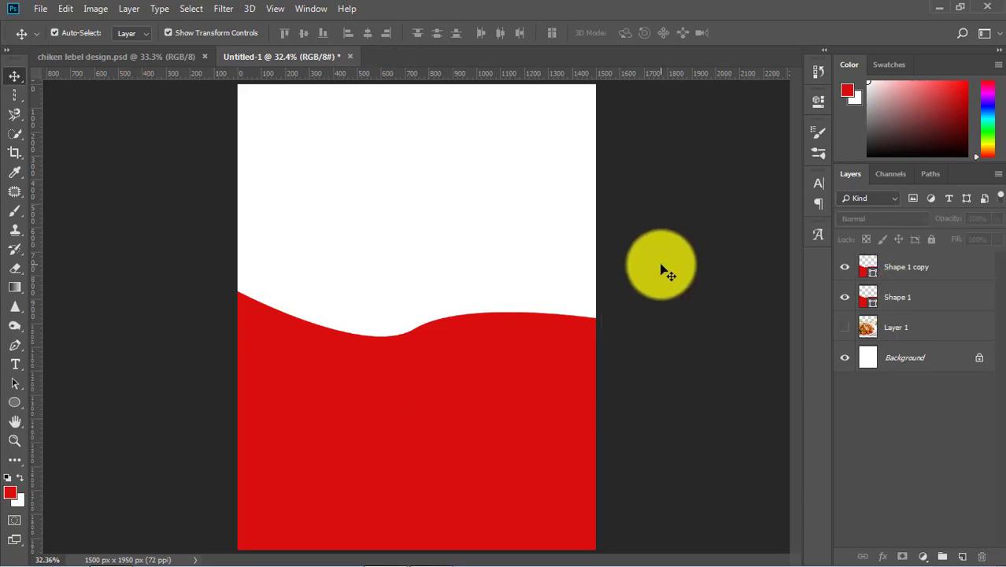
- Show the hidden food photo on Layer 1, shift it to the upper canvas and place its layer above Shape 1 copy
{"action": "left_click", "coordinate": [911, 331]}
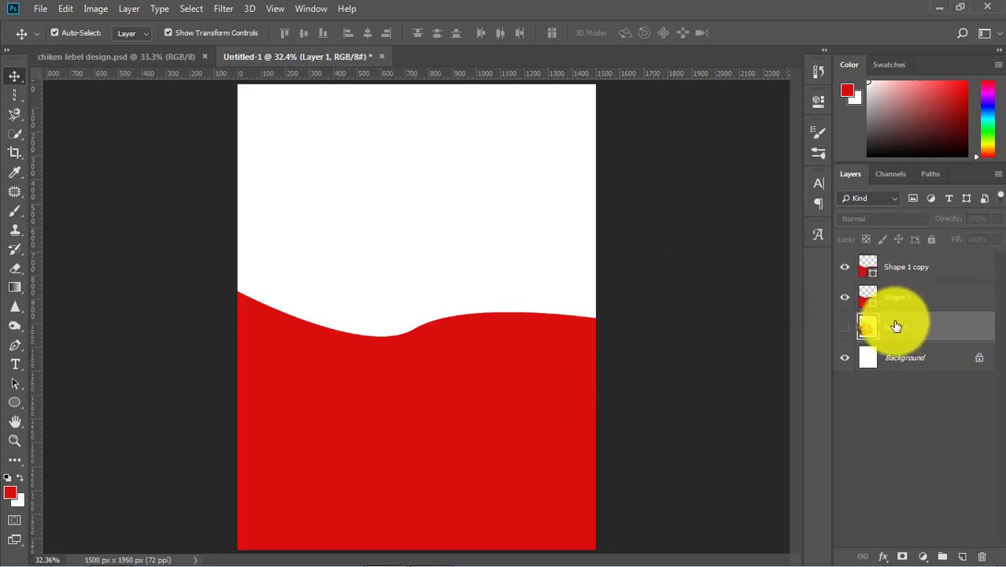
{"action": "left_click", "coordinate": [845, 327]}
{"action": "left_click_drag", "start_coordinate": [398, 255], "coordinate": [427, 158]}
{"action": "left_click_drag", "start_coordinate": [921, 323], "coordinate": [882, 260]}
{"action": "left_click", "coordinate": [765, 287]}
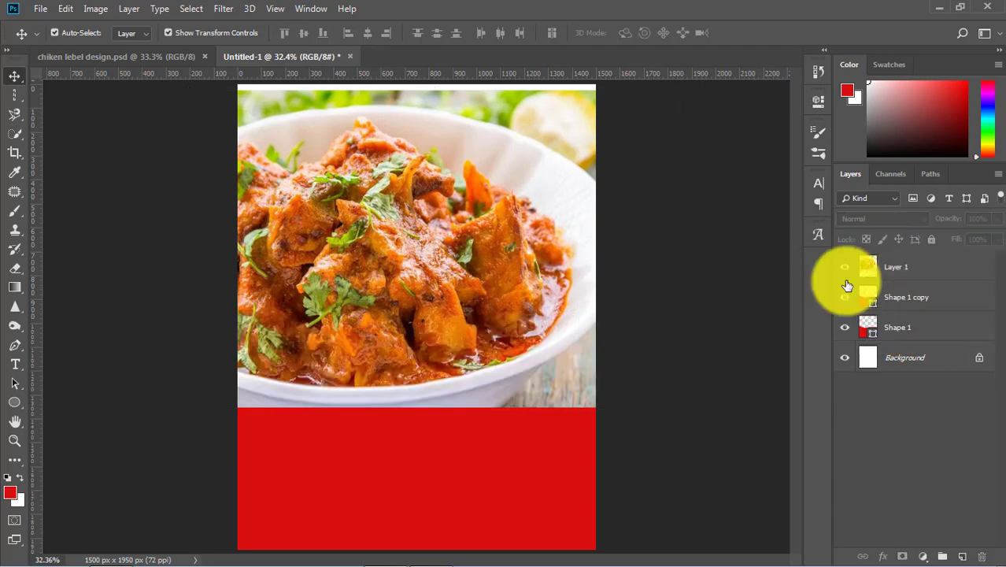
- Create a clipping mask that clips the food photo on Layer 1 to Shape 1 copy
{"action": "left_click", "coordinate": [904, 297]}
{"action": "left_click", "coordinate": [905, 272]}
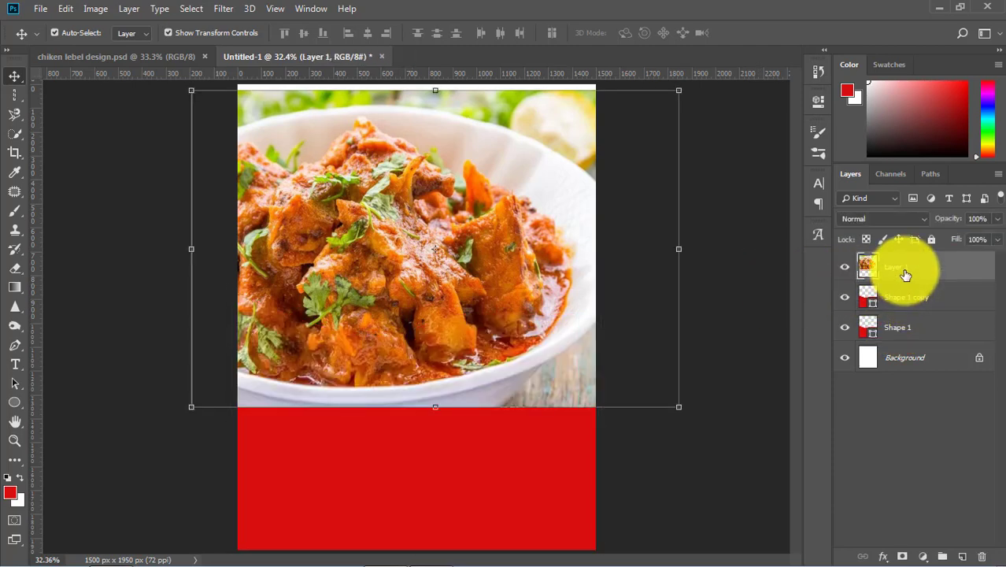
{"action": "right_click", "coordinate": [906, 272]}
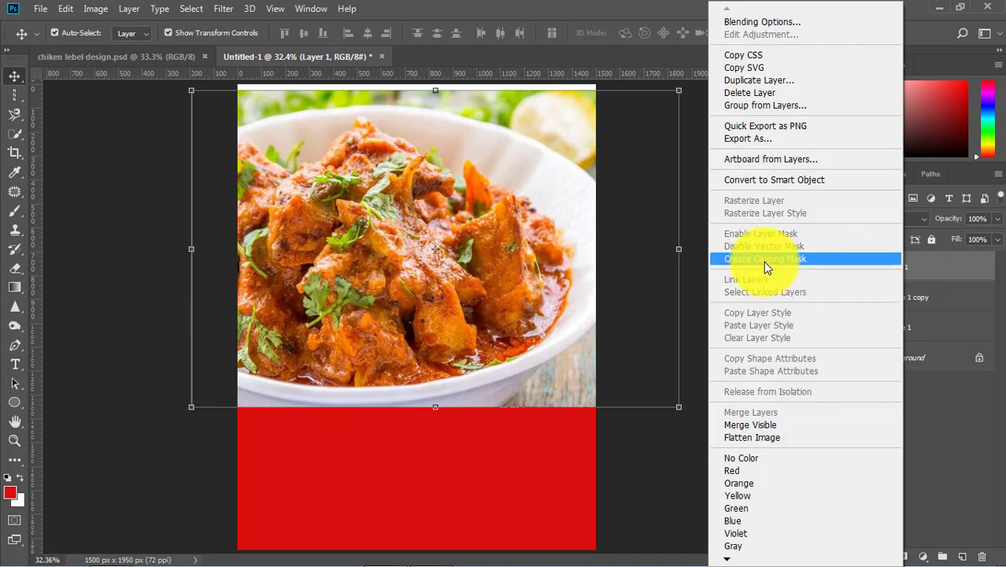
{"action": "left_click", "coordinate": [763, 261]}
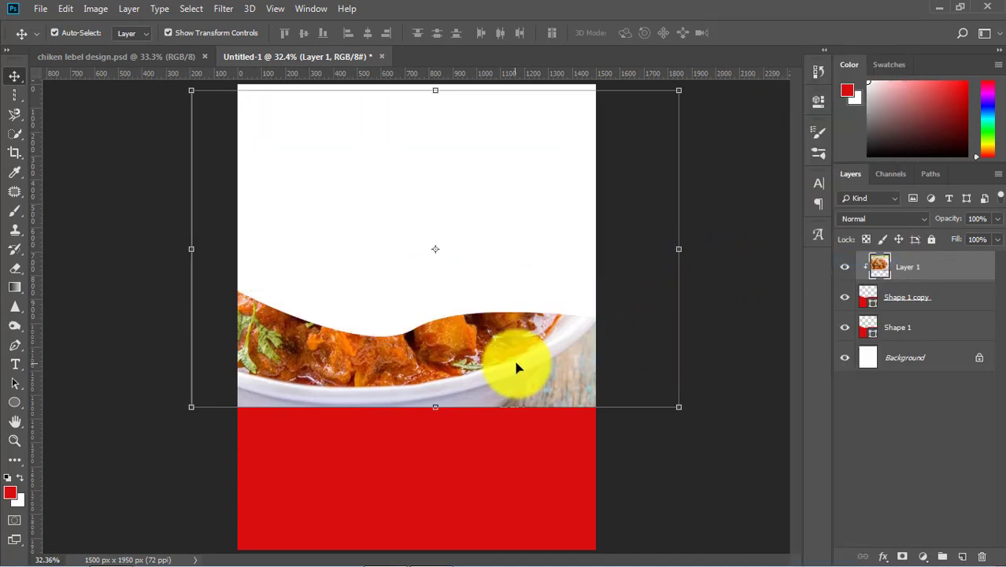
- Move the clipped food photo down about 600 px, scale it to about 82% and position it to fill the wave shape
{"action": "left_click_drag", "start_coordinate": [515, 367], "coordinate": [533, 502]}
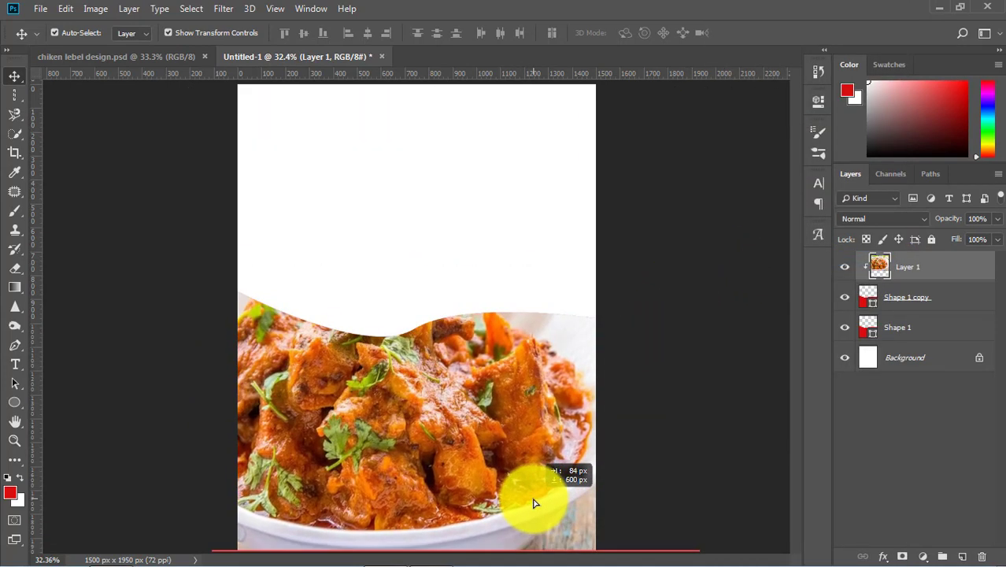
{"action": "key", "text": "ctrl+t"}
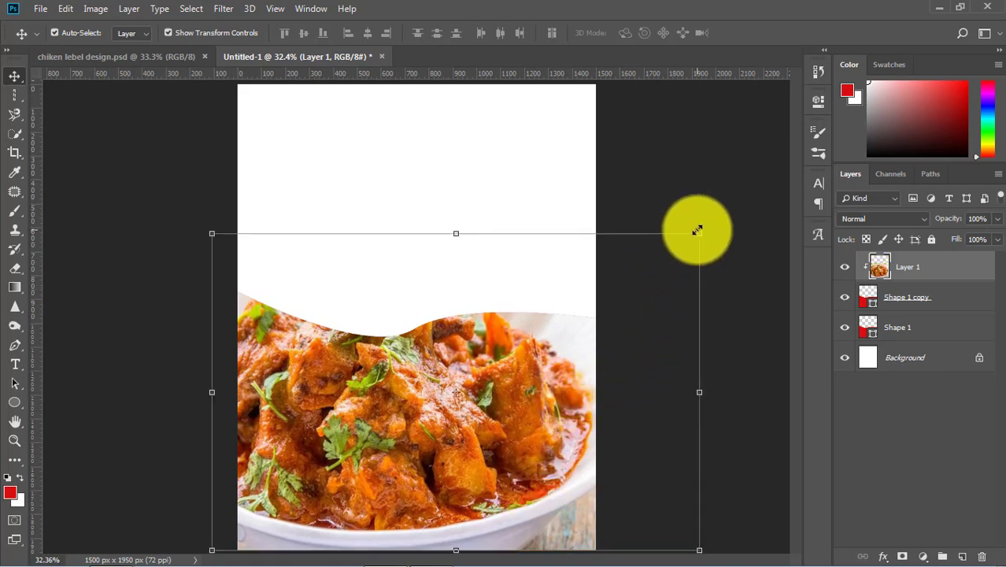
{"action": "left_click_drag", "start_coordinate": [691, 251], "coordinate": [606, 306]}
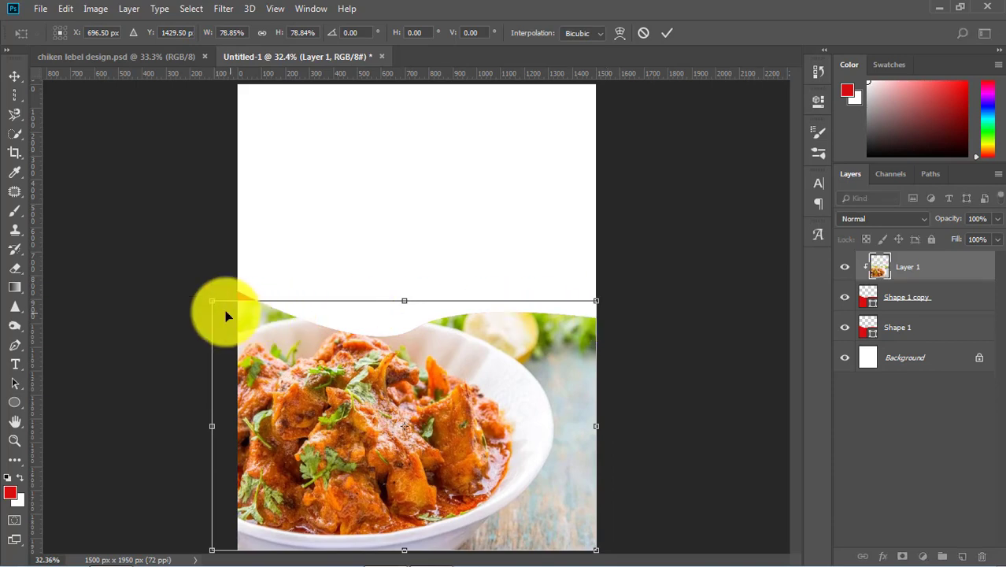
{"action": "left_click_drag", "start_coordinate": [208, 296], "coordinate": [197, 290]}
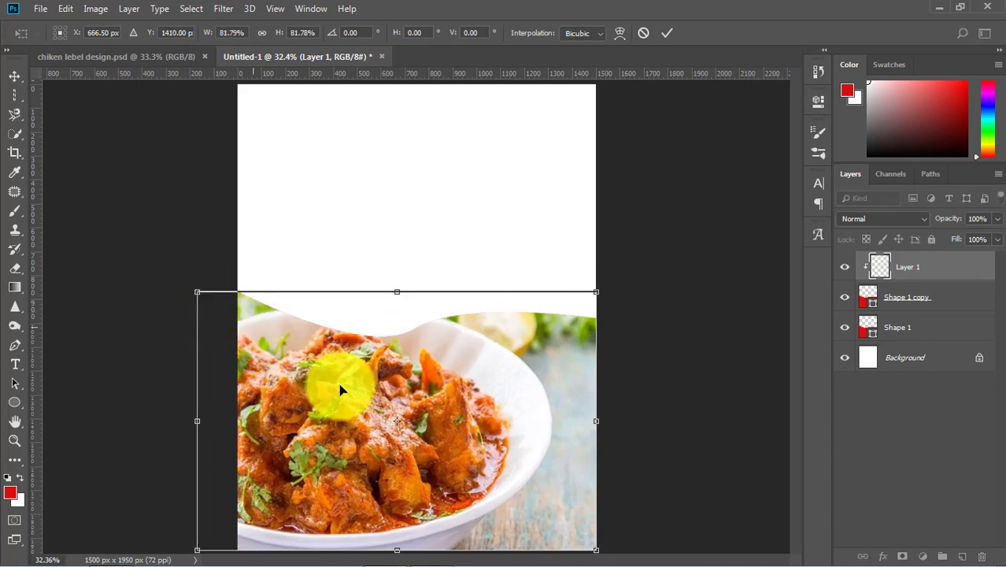
{"action": "mouse_move", "coordinate": [365, 393]}
{"action": "left_mouse_down"}
{"action": "mouse_move", "coordinate": [425, 396]}
{"action": "mouse_move", "coordinate": [357, 399]}
{"action": "left_mouse_up"}
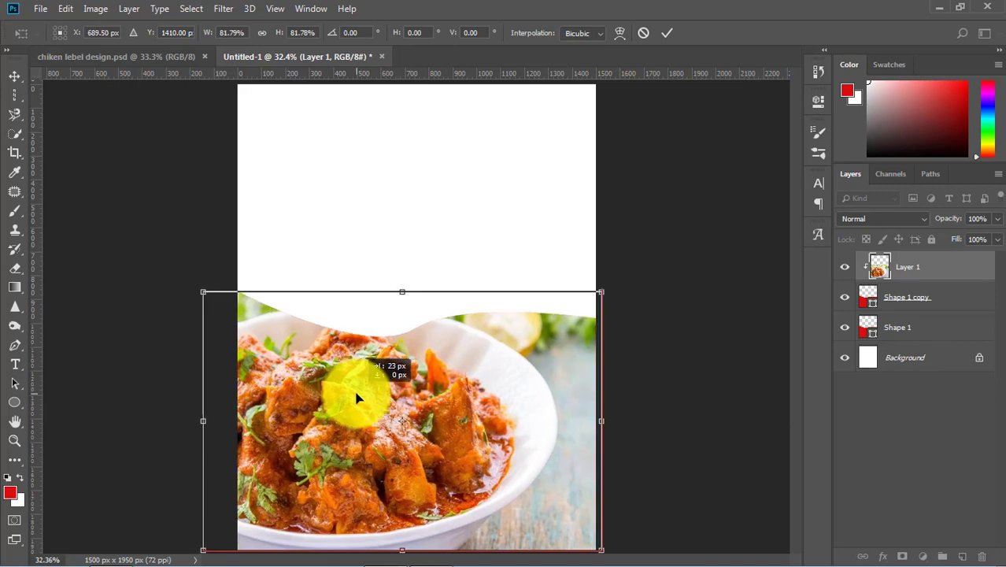
{"action": "key", "text": "Return"}
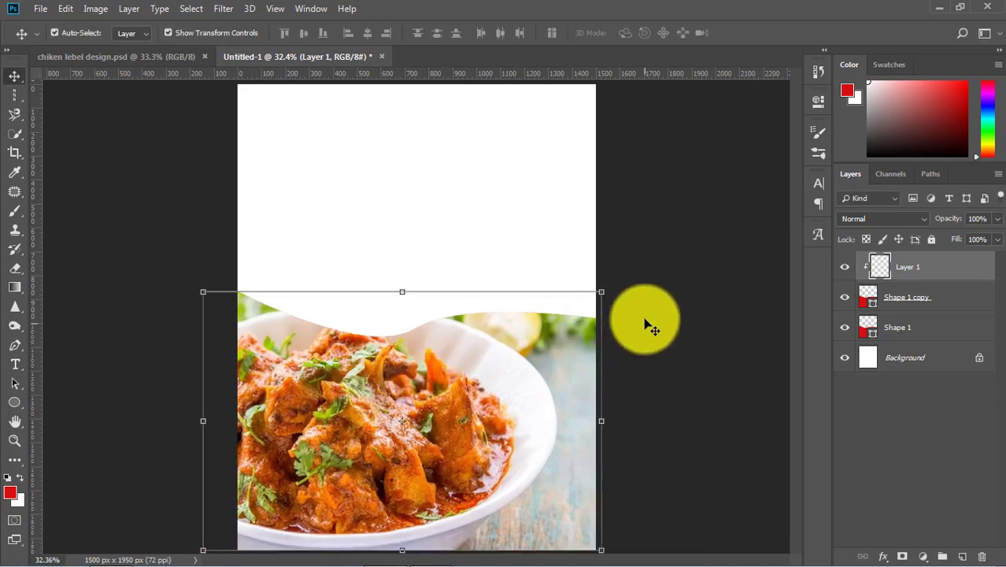
- Stretch the Shape 1 layer upward to about 103% height to form a thin border above the clipped food photo
{"action": "left_click", "coordinate": [918, 327]}
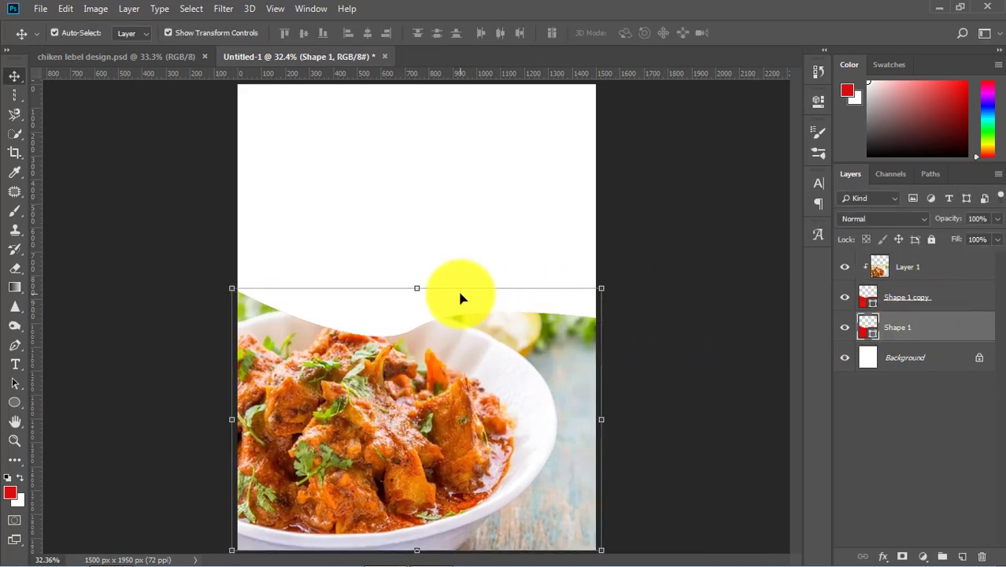
{"action": "left_click", "coordinate": [421, 289]}
{"action": "left_click_drag", "start_coordinate": [420, 282], "coordinate": [420, 281]}
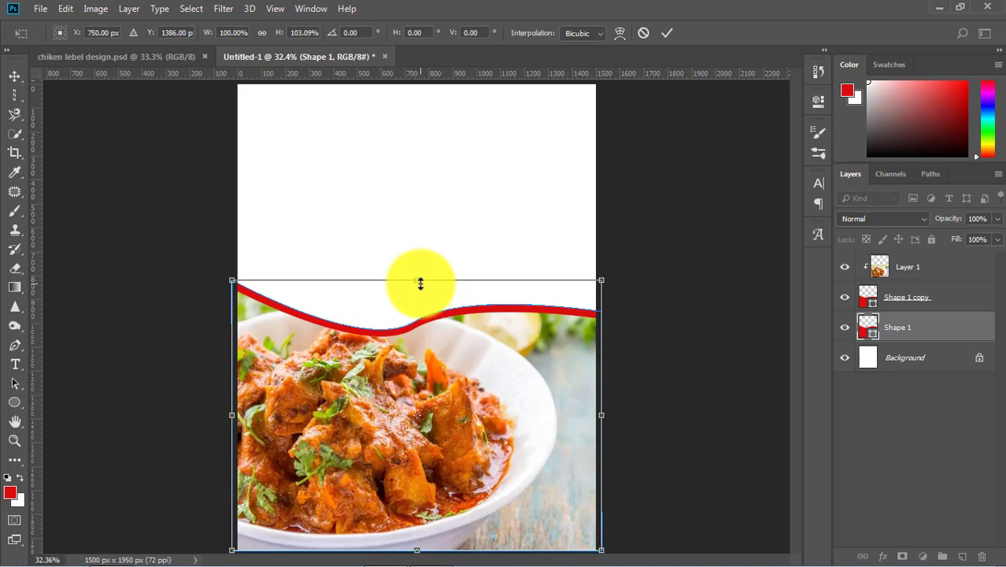
{"action": "key", "text": "Return"}
{"action": "left_click", "coordinate": [741, 263]}
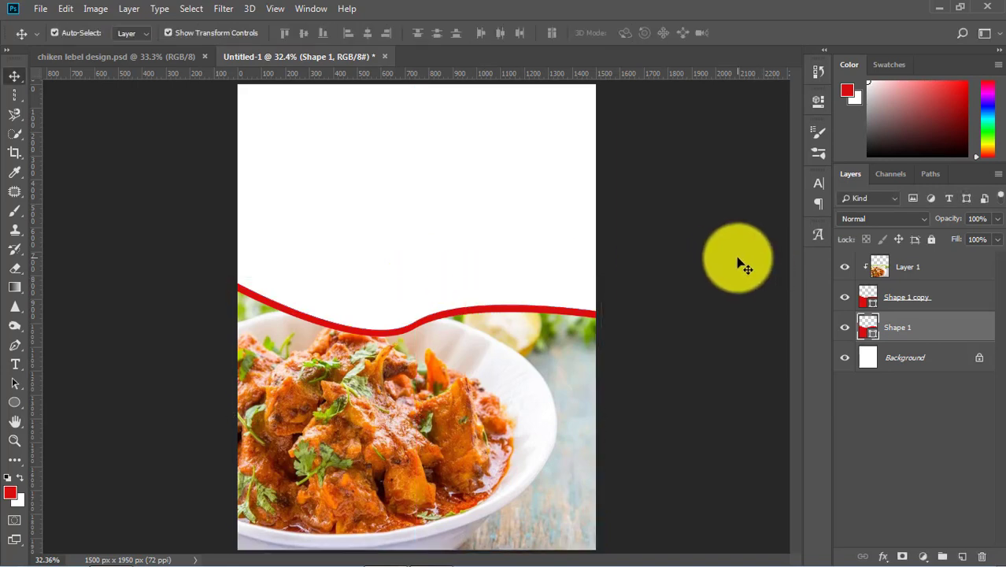
- Recolor Shape 1 with the orange-brown c55f17 sampled from the food photo
{"action": "left_click", "coordinate": [518, 309]}
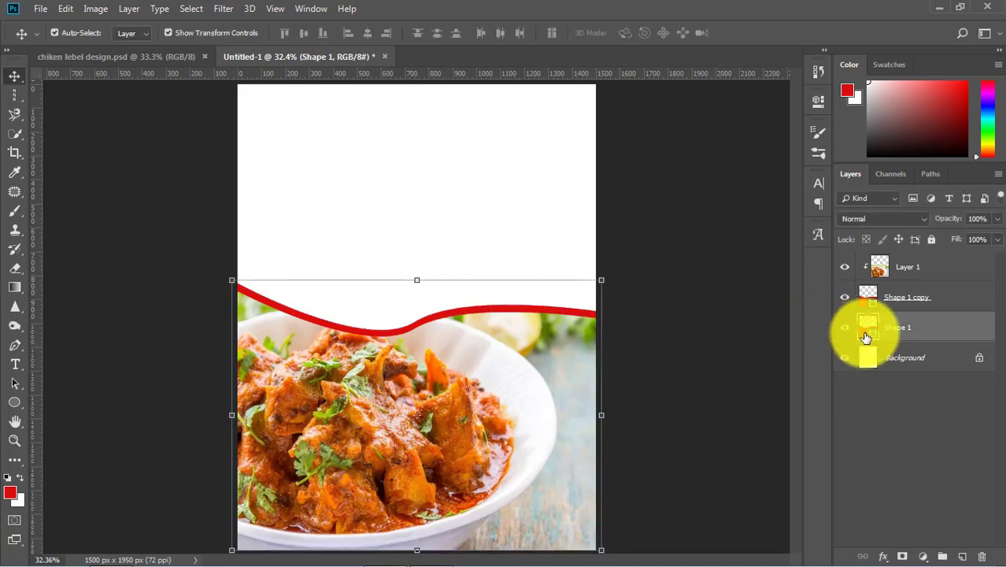
{"action": "double_click", "coordinate": [865, 337]}
{"action": "left_click", "coordinate": [451, 417]}
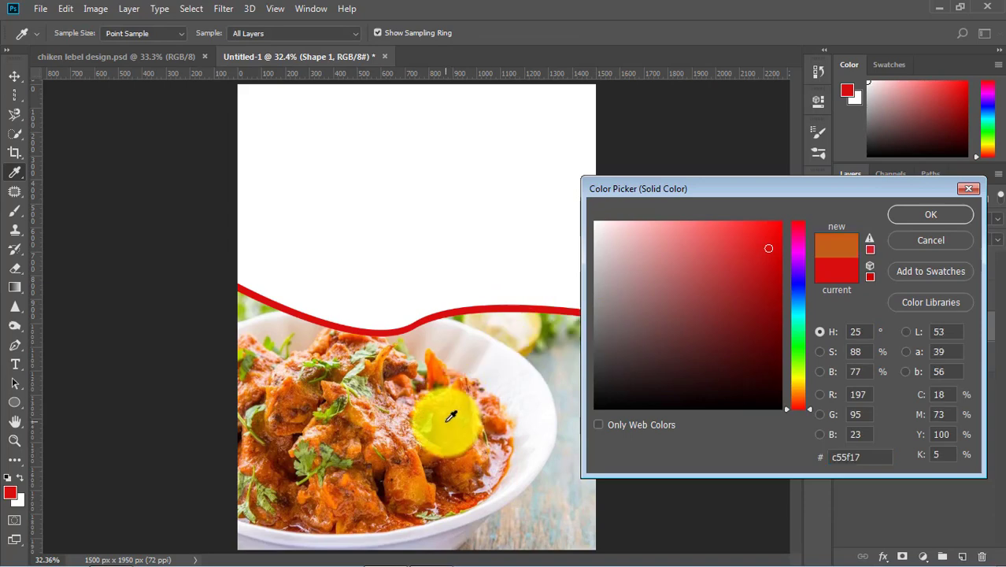
{"action": "left_click", "coordinate": [930, 214]}
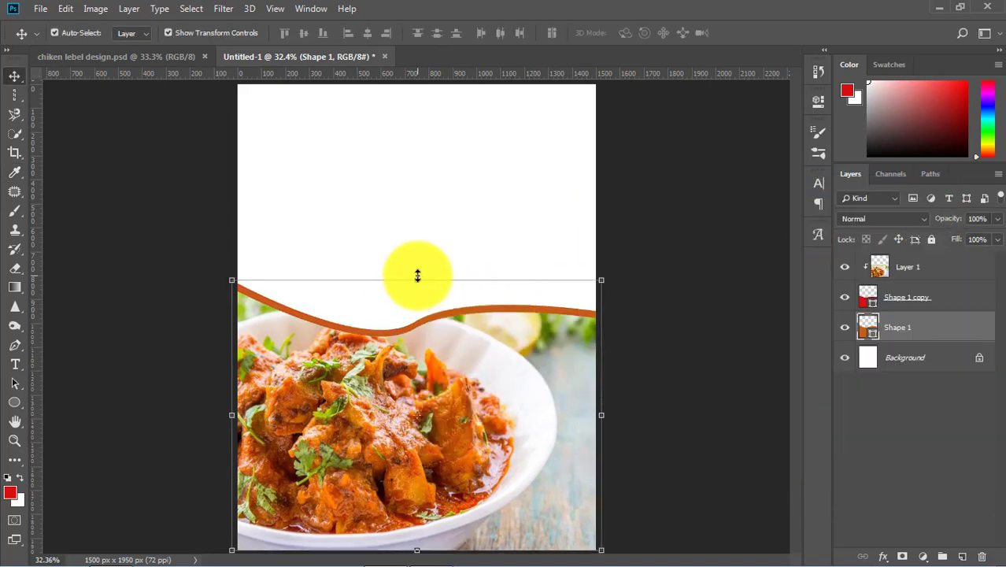
- Stretch the orange Shape 1 slightly upward to about 100.5% height to thicken the wave border
{"action": "left_click_drag", "start_coordinate": [418, 277], "coordinate": [430, 274]}
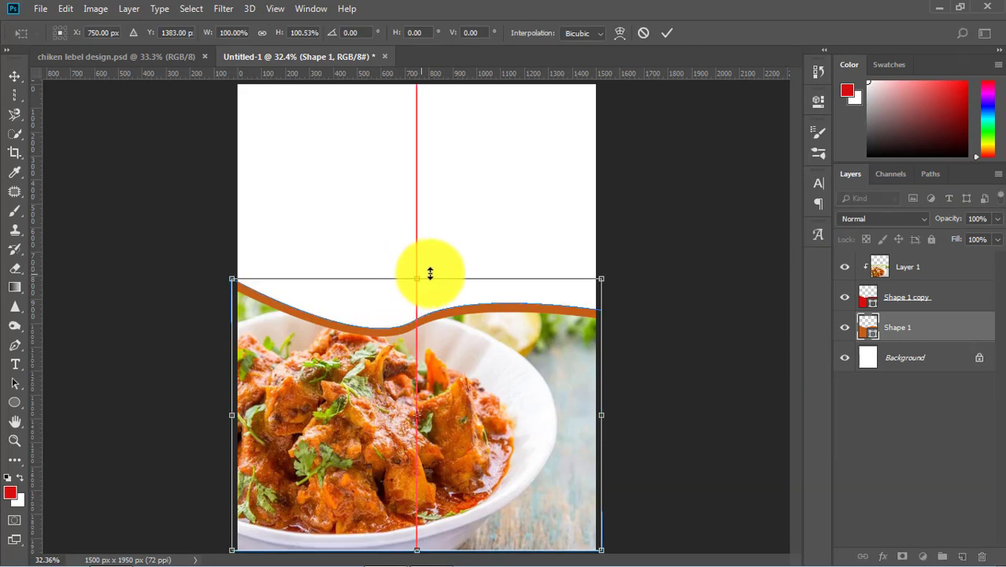
{"action": "key", "text": "Return"}
{"action": "left_click", "coordinate": [722, 287]}
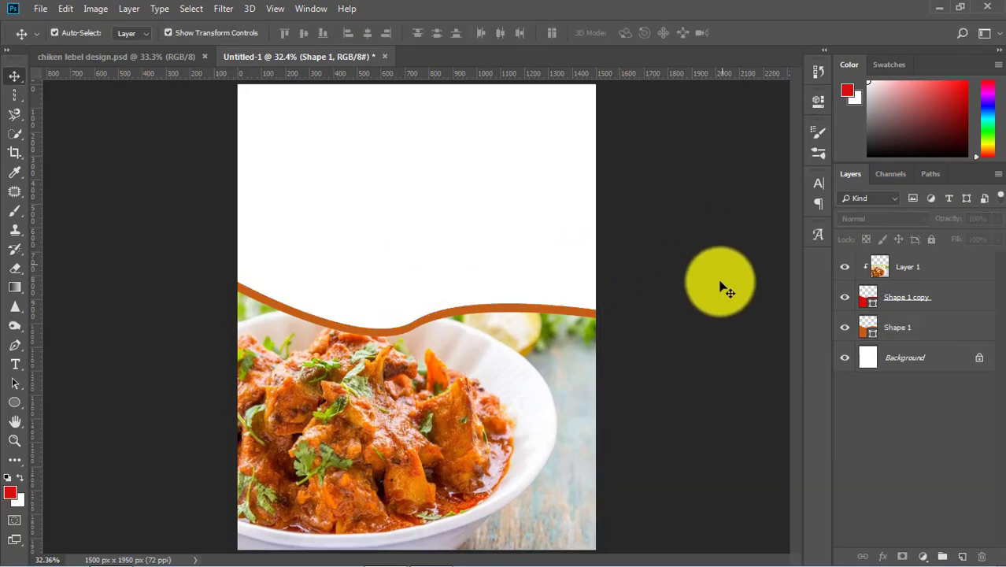
- Shift the clipped food photo on Layer 1 about 61 px right and 7 px up
{"action": "left_click_drag", "start_coordinate": [506, 400], "coordinate": [518, 399]}
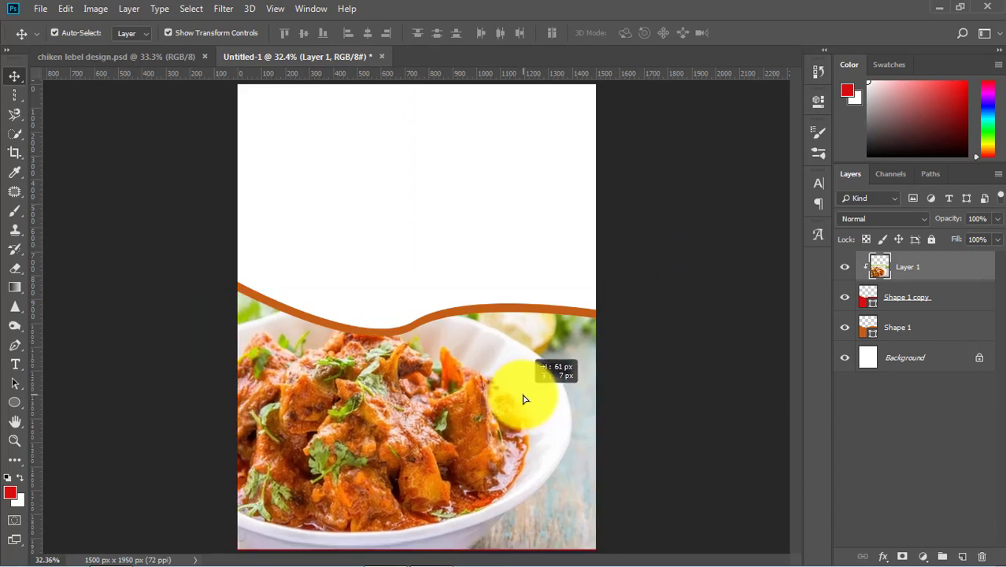
{"action": "left_click", "coordinate": [692, 314]}
{"action": "left_click", "coordinate": [508, 449]}
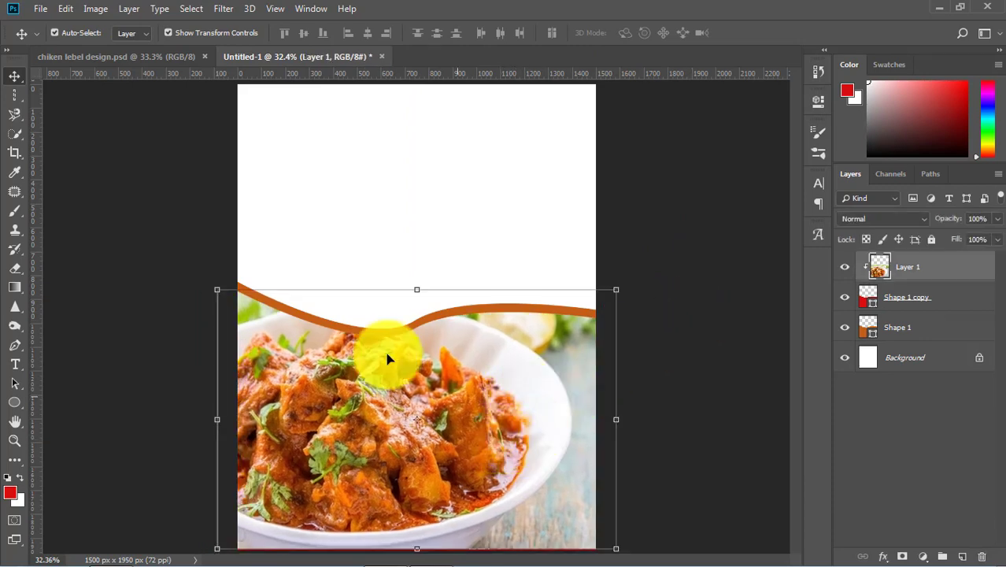
- Apply a Brightness/Contrast adjustment to the food photo with brightness 24 and contrast 13
{"action": "left_click", "coordinate": [95, 8]}
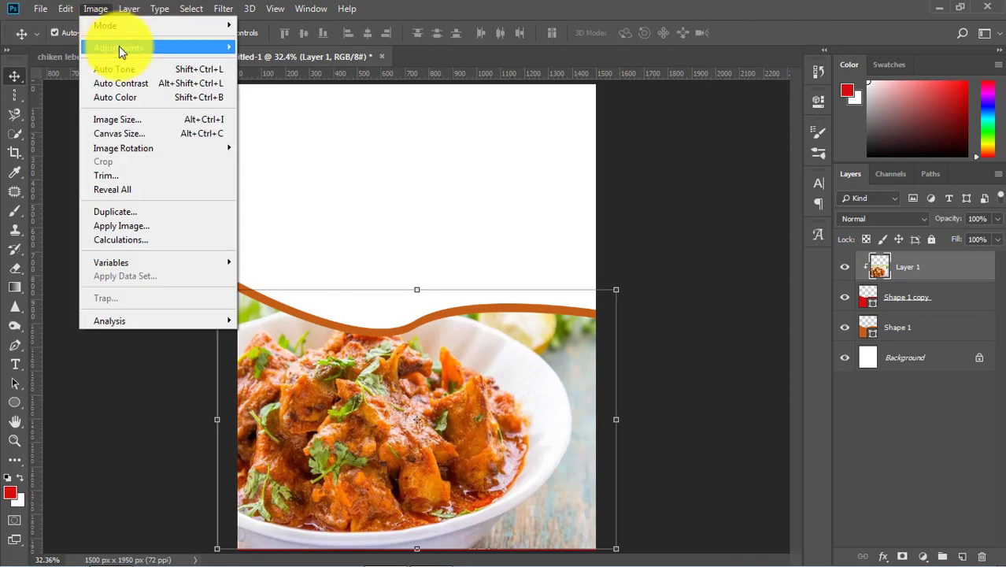
{"action": "mouse_move", "coordinate": [119, 45]}
{"action": "left_click", "coordinate": [295, 47]}
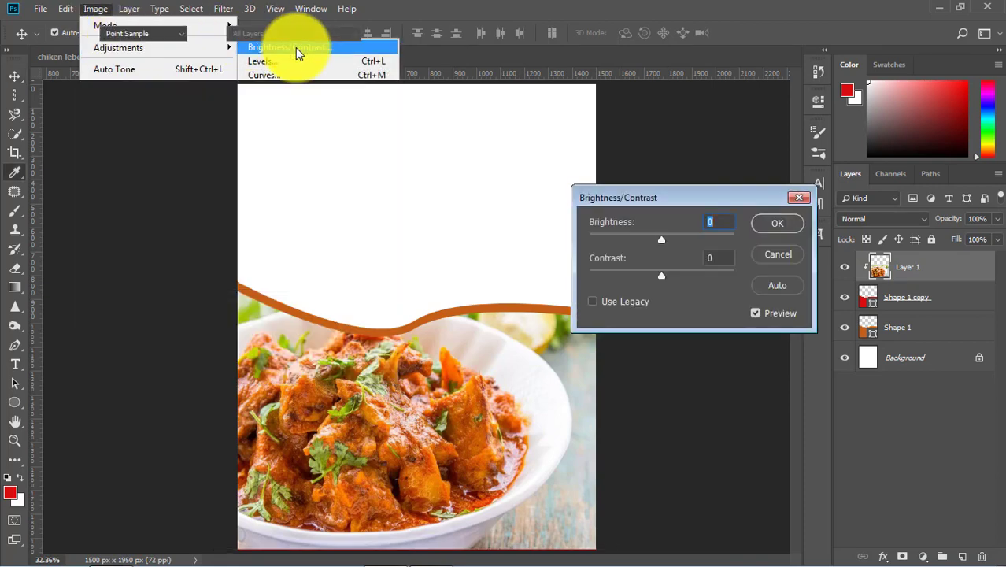
{"action": "left_click_drag", "start_coordinate": [663, 238], "coordinate": [674, 237]}
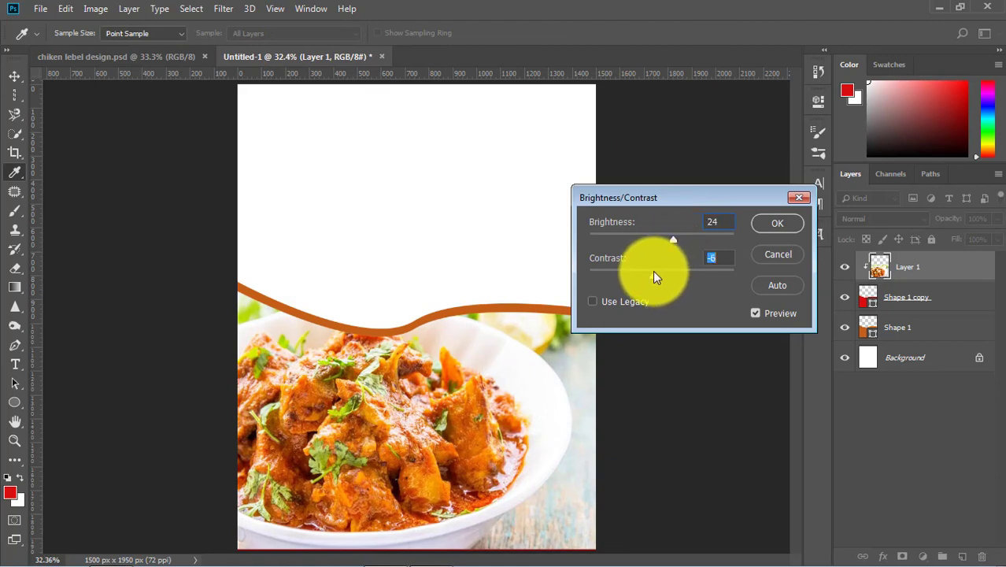
{"action": "mouse_move", "coordinate": [653, 272]}
{"action": "left_mouse_down"}
{"action": "mouse_move", "coordinate": [642, 273]}
{"action": "mouse_move", "coordinate": [662, 270]}
{"action": "left_mouse_up"}
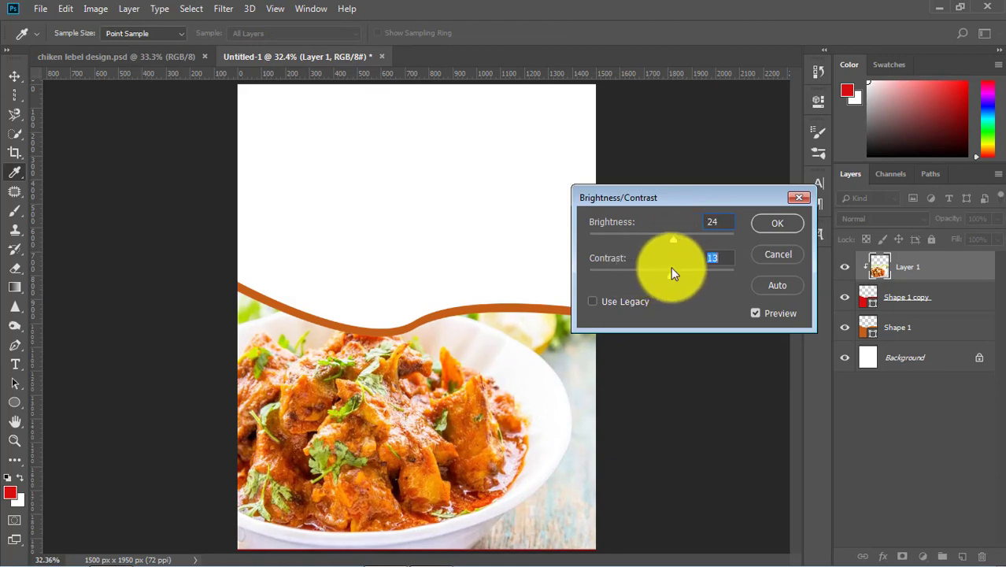
{"action": "left_click", "coordinate": [773, 224]}
{"action": "key", "text": "v"}
{"action": "left_click", "coordinate": [653, 207]}
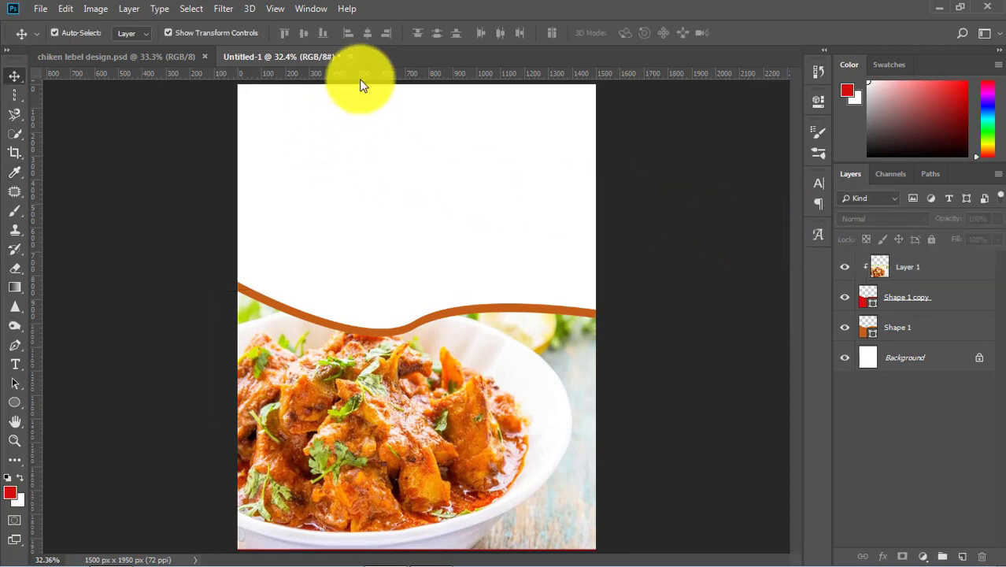
- Place horizontal guides at about 1600 and 1740 px down and a vertical guide at the canvas centre
{"action": "left_click_drag", "start_coordinate": [385, 76], "coordinate": [425, 465]}
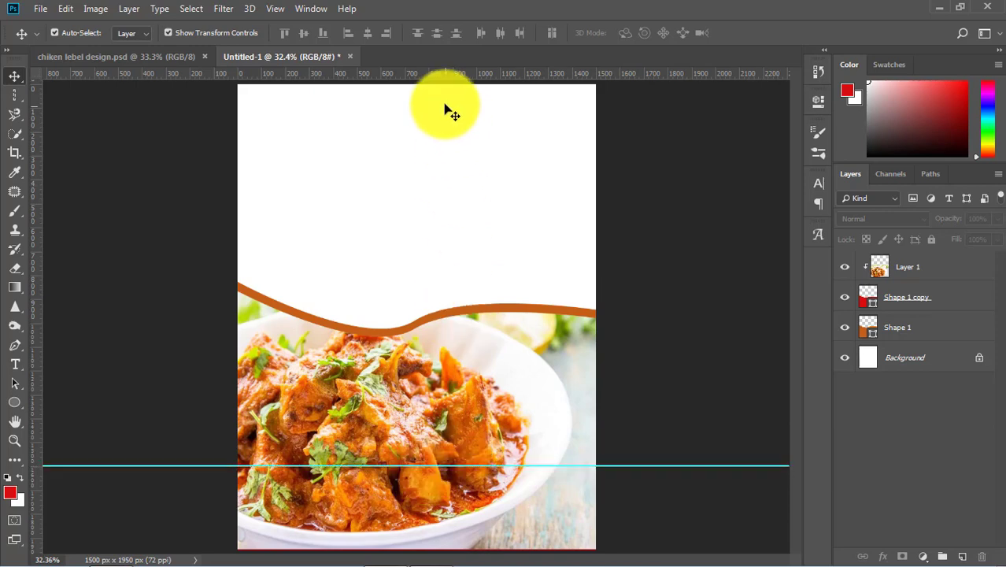
{"action": "left_click_drag", "start_coordinate": [444, 71], "coordinate": [510, 501]}
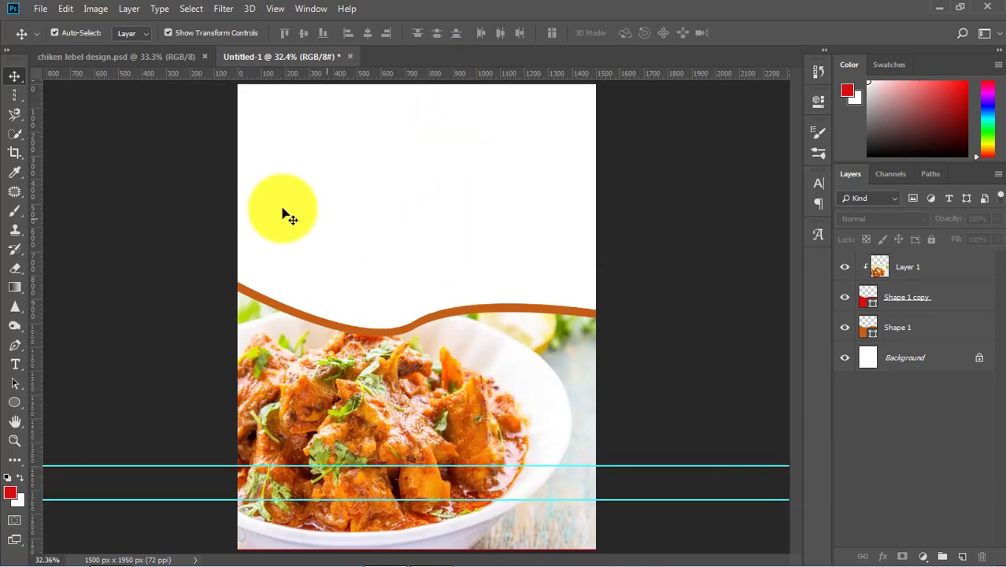
{"action": "left_click_drag", "start_coordinate": [64, 211], "coordinate": [411, 261]}
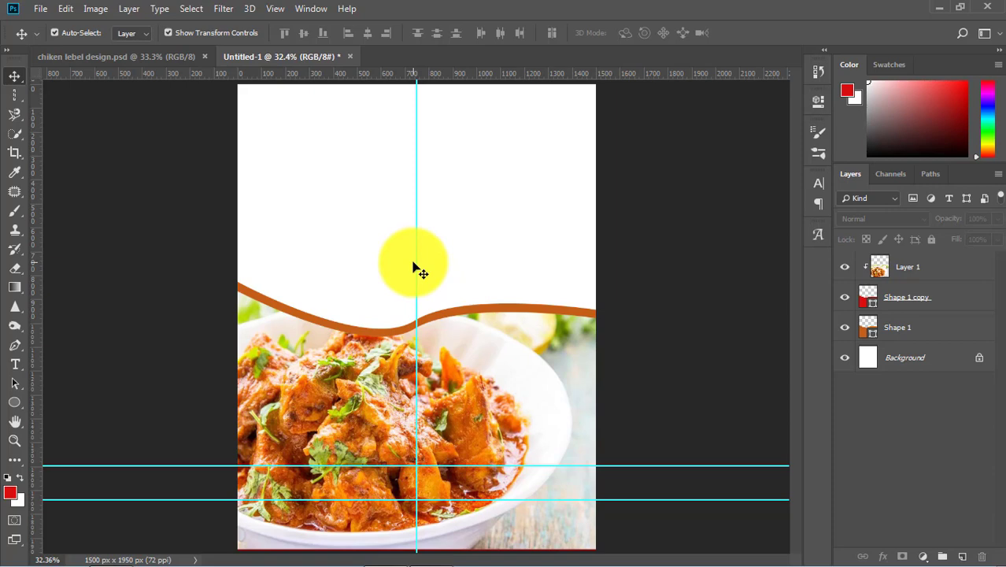
- Draw a red bar with a slanted right end, about 753 by 142 px, between the horizontal guides from the left canvas edge to the centre guide
{"action": "left_click", "coordinate": [15, 345]}
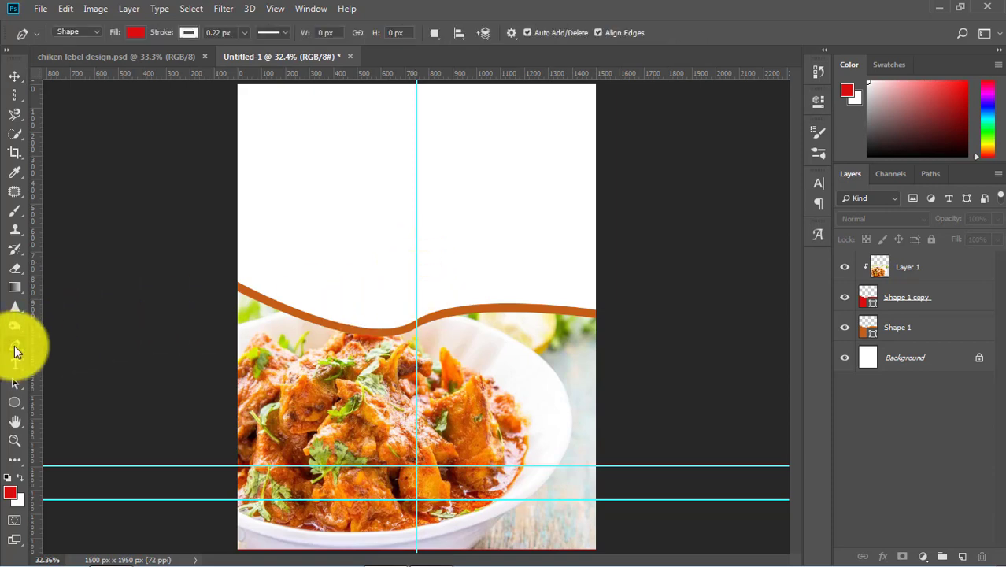
{"action": "left_click", "coordinate": [240, 471]}
{"action": "left_click", "coordinate": [238, 500]}
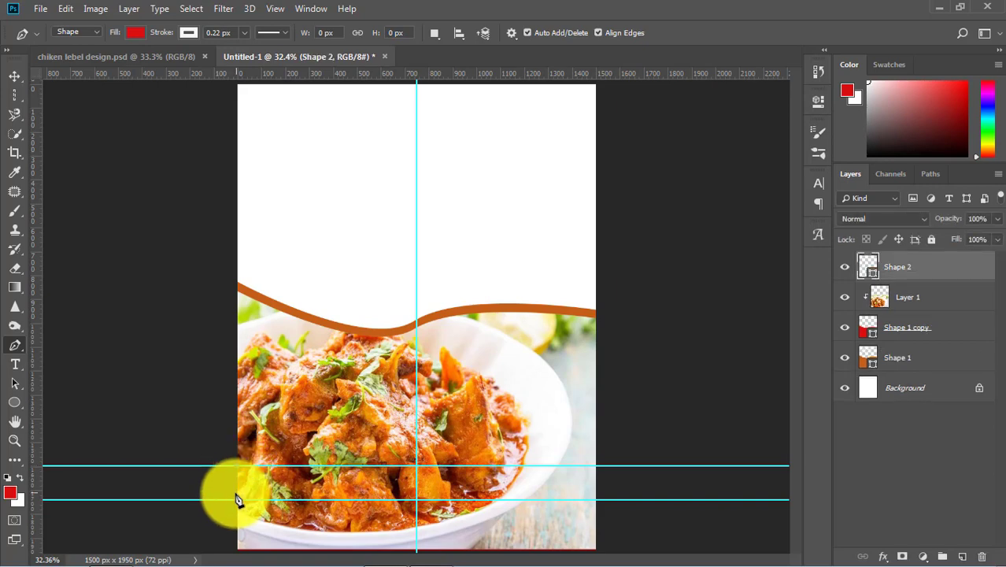
{"action": "left_click", "coordinate": [384, 499]}
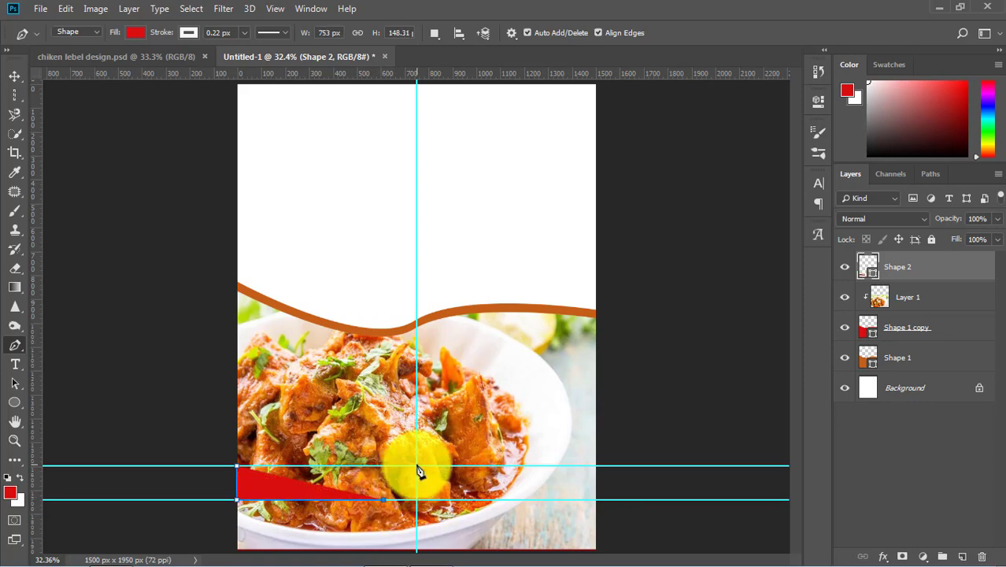
{"action": "left_click", "coordinate": [239, 469]}
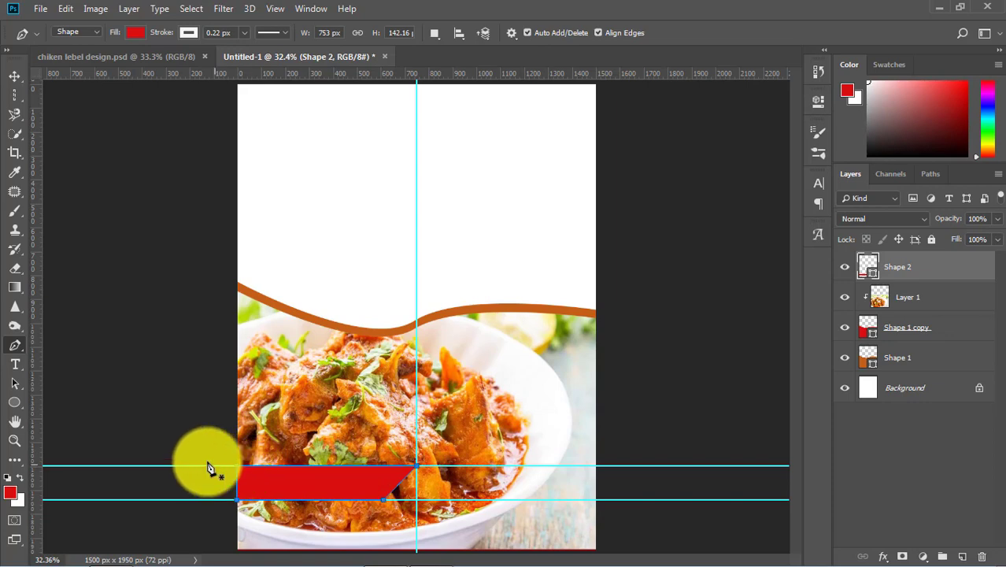
{"action": "left_click", "coordinate": [16, 78]}
{"action": "left_click", "coordinate": [729, 396]}
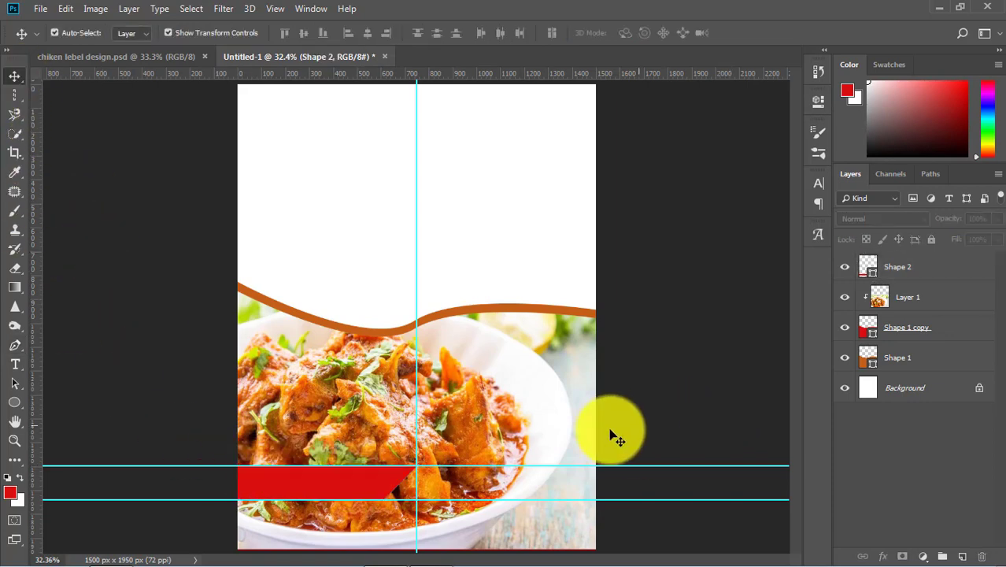
- Widen the red Shape 2 bar by about 60 px to the right, extending its slanted end past the centre guide
{"action": "left_click", "coordinate": [388, 488]}
{"action": "left_click_drag", "start_coordinate": [422, 483], "coordinate": [433, 483]}
{"action": "key", "text": "Return"}
{"action": "left_click", "coordinate": [707, 386]}
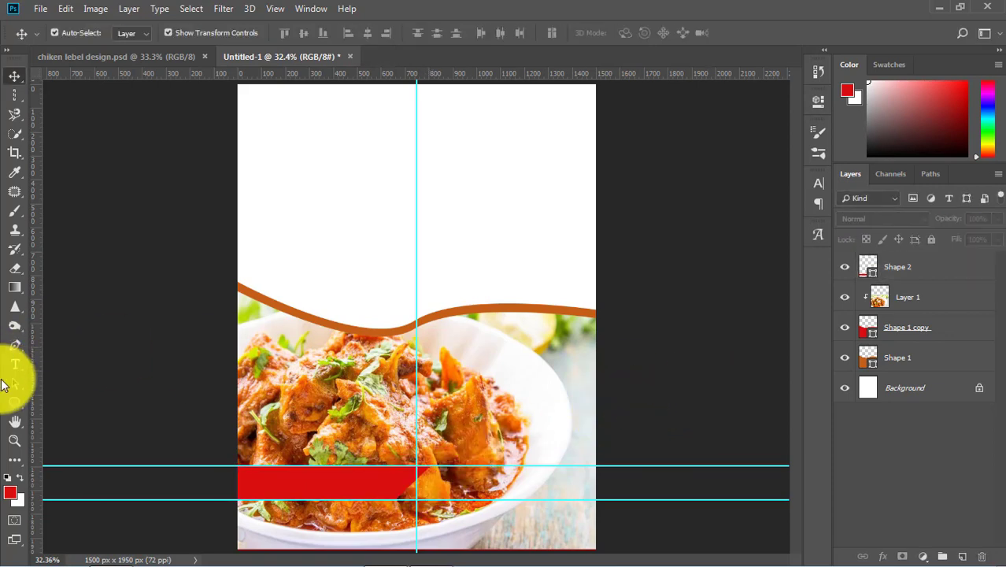
- Draw a second red bar, about 833 by 142 px, from Shape 2's slanted end to the right canvas edge between the horizontal guides
{"action": "left_click", "coordinate": [17, 345]}
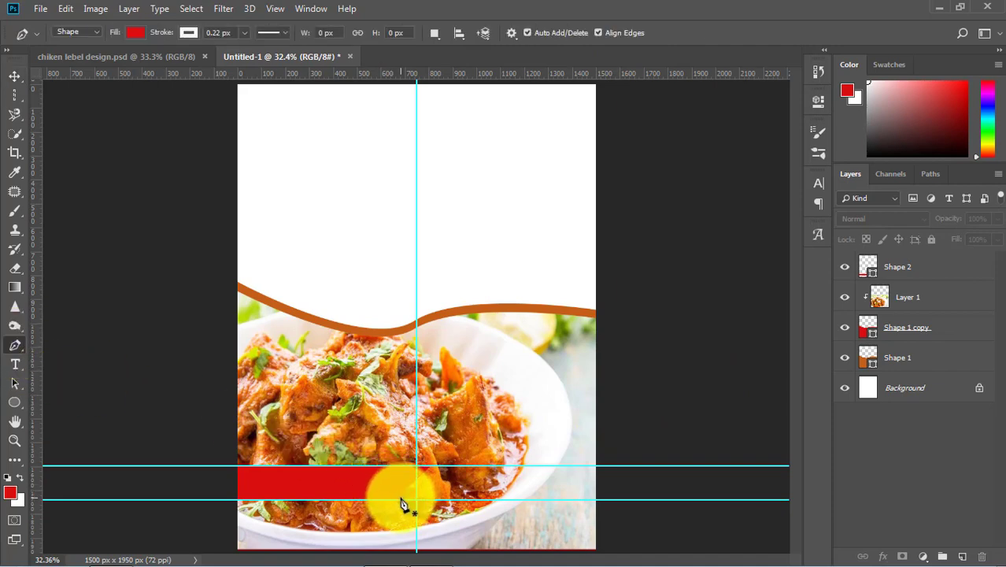
{"action": "left_click", "coordinate": [398, 502]}
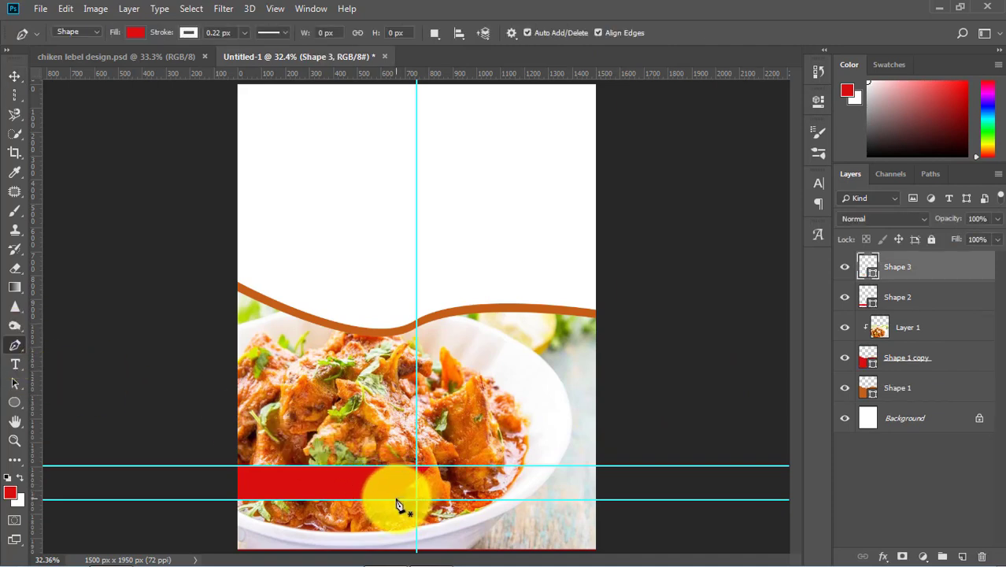
{"action": "left_click", "coordinate": [431, 466]}
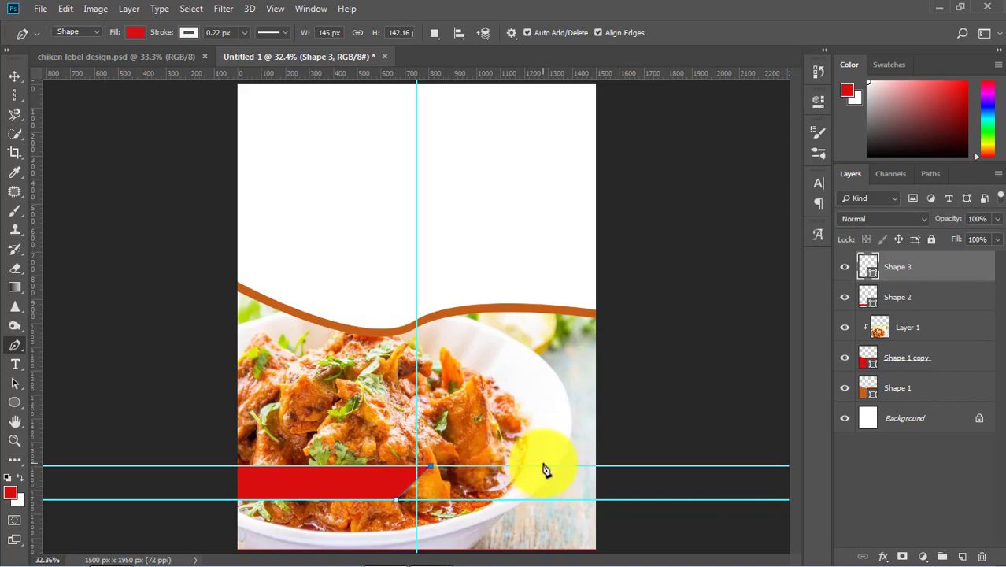
{"action": "left_click", "coordinate": [595, 467]}
{"action": "left_click", "coordinate": [595, 499]}
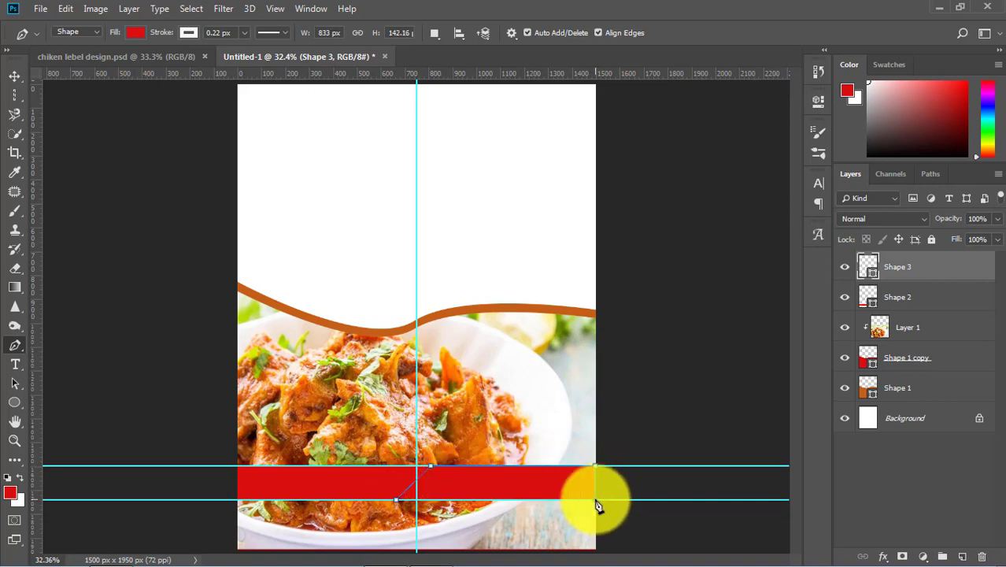
{"action": "left_click", "coordinate": [399, 506]}
{"action": "left_click", "coordinate": [99, 250]}
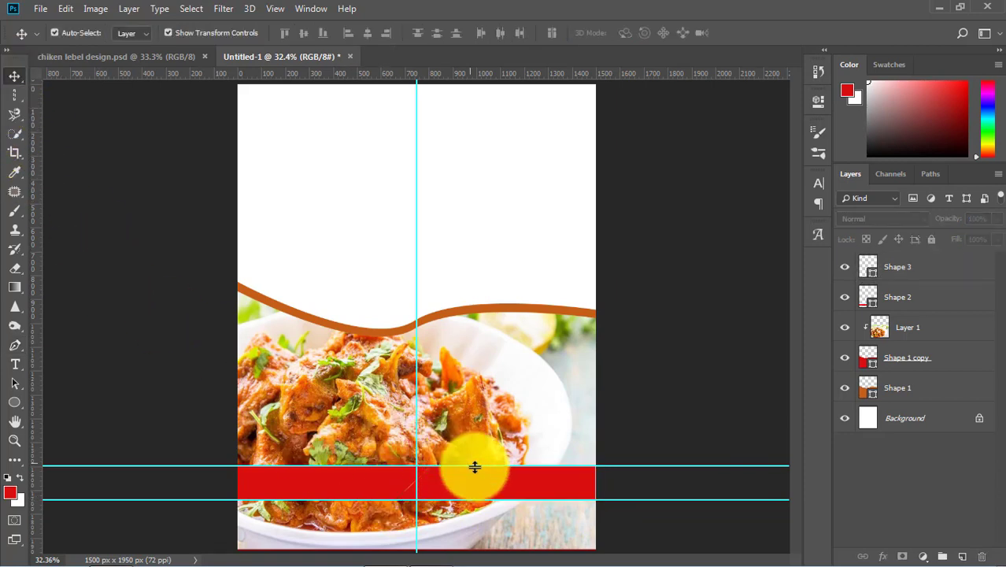
- Recolor the Shape 2 bar with the orange sampled from the wave border
{"action": "left_click", "coordinate": [489, 479]}
{"action": "left_click", "coordinate": [872, 299]}
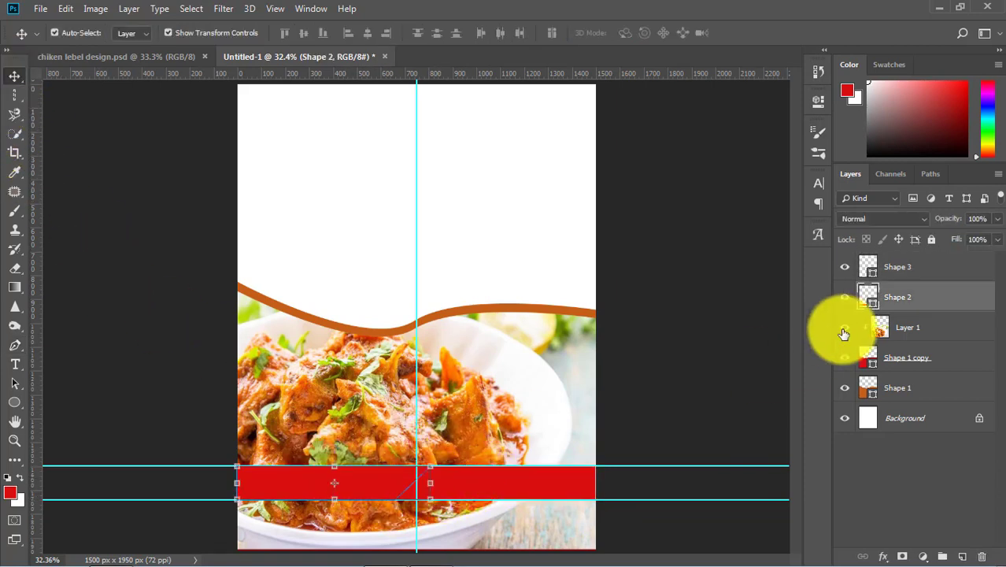
{"action": "double_click", "coordinate": [872, 310]}
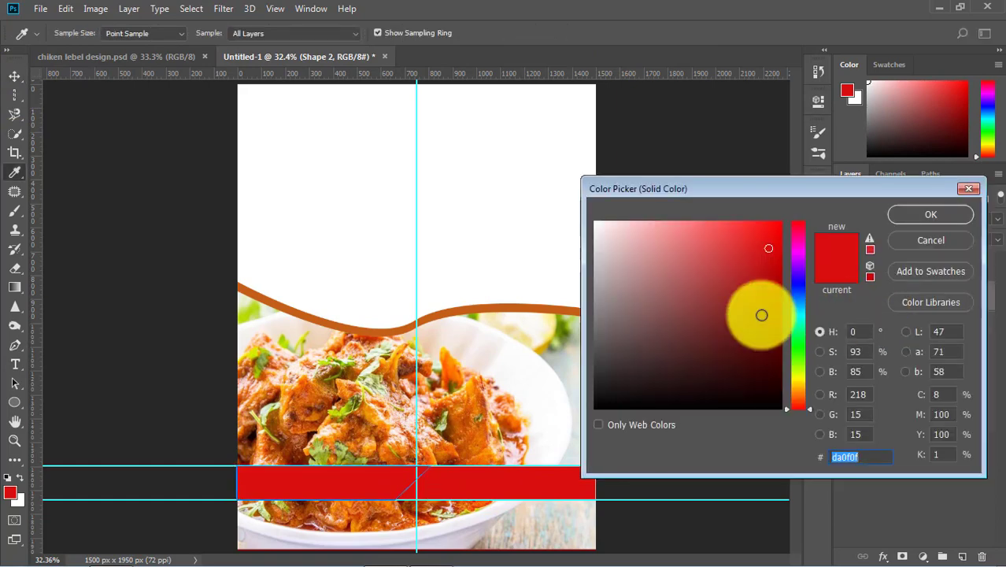
{"action": "left_click", "coordinate": [396, 325]}
{"action": "left_click", "coordinate": [930, 214]}
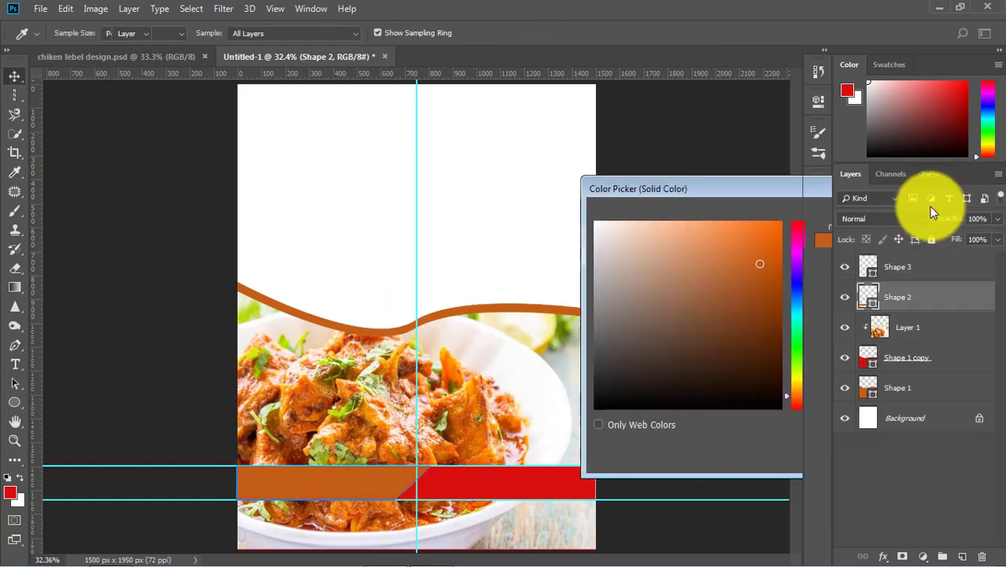
{"action": "key", "text": "v"}
{"action": "left_click", "coordinate": [741, 292]}
- Narrow the red Shape 3 bar from its left side to about 98.9% width, leaving a thin gap beside the orange bar
{"action": "left_click", "coordinate": [530, 492]}
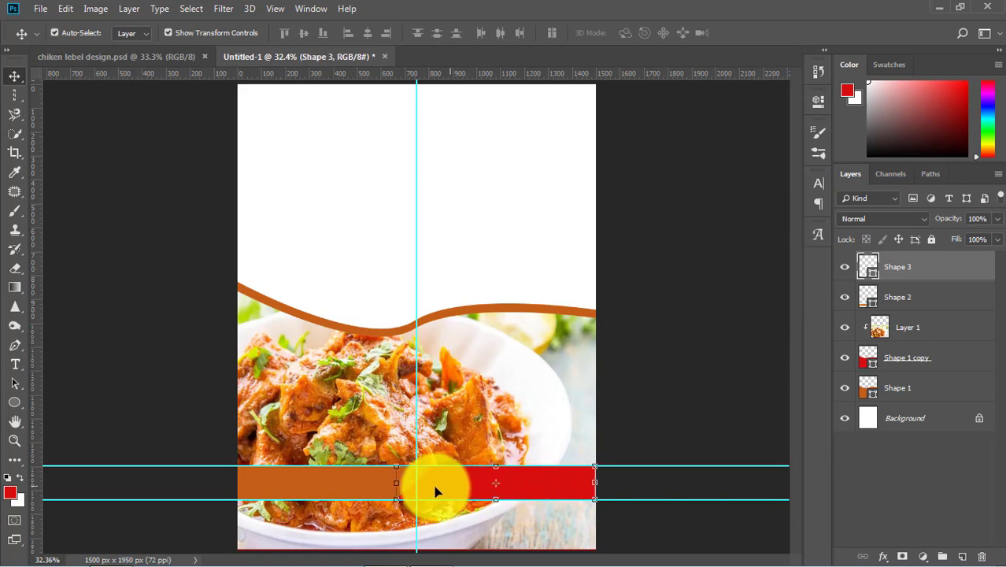
{"action": "left_click_drag", "start_coordinate": [395, 482], "coordinate": [397, 481]}
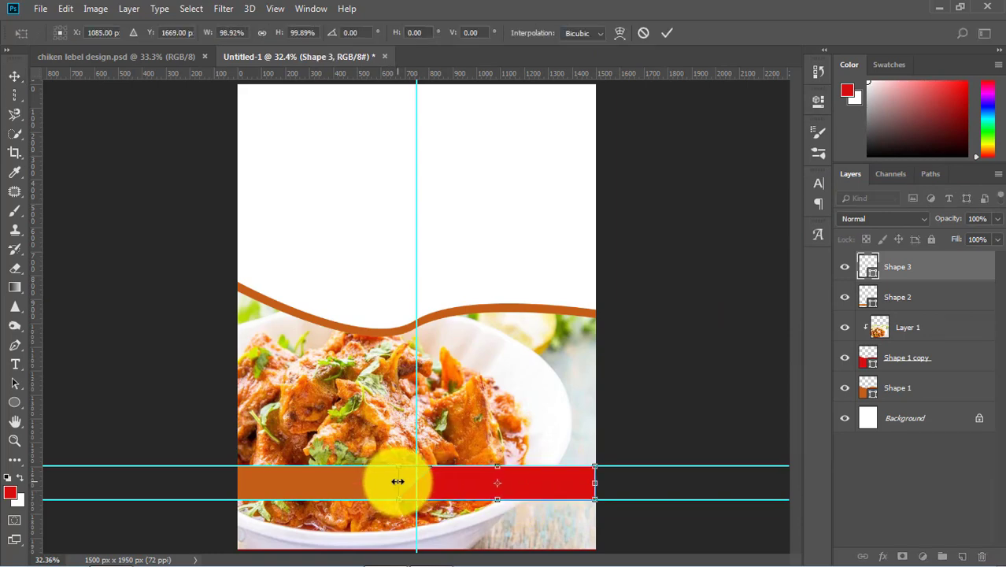
{"action": "key", "text": "Return"}
{"action": "left_click", "coordinate": [723, 404]}
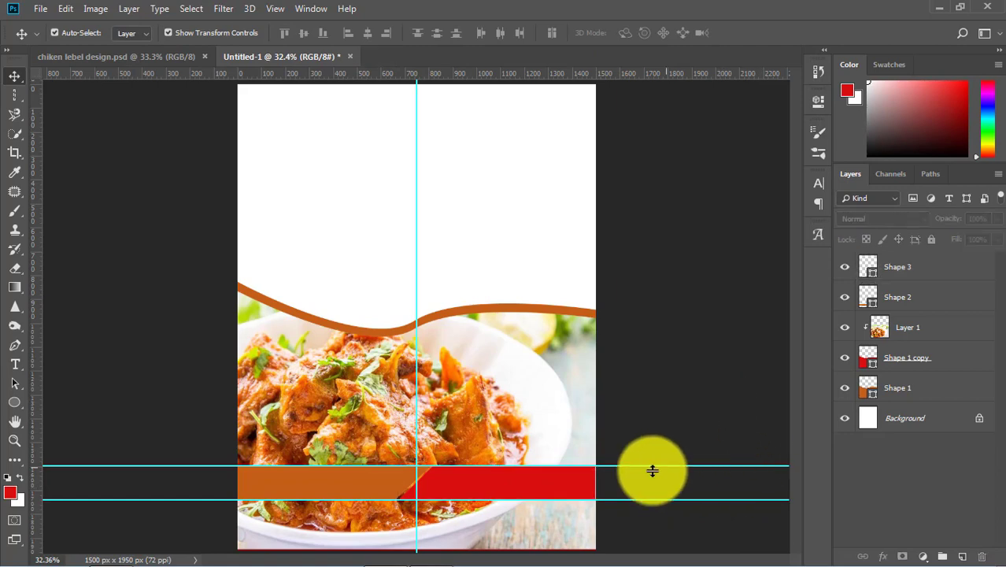
- Widen the orange Shape 2 bar slightly to the right so it closes the gap beside the red bar
{"action": "left_click", "coordinate": [370, 485]}
{"action": "key", "text": "ctrl+t"}
{"action": "left_click_drag", "start_coordinate": [436, 482], "coordinate": [444, 484]}
{"action": "key", "text": "Return"}
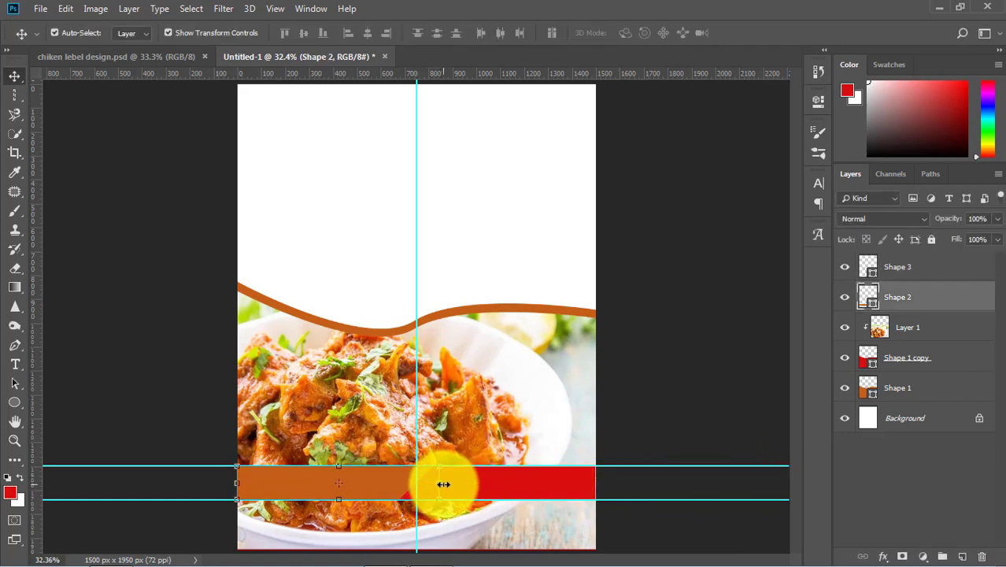
{"action": "left_click", "coordinate": [685, 425]}
- Recolor the red Shape 3 bar with the light orange #faa128 sampled from the food photo
{"action": "left_click", "coordinate": [562, 484]}
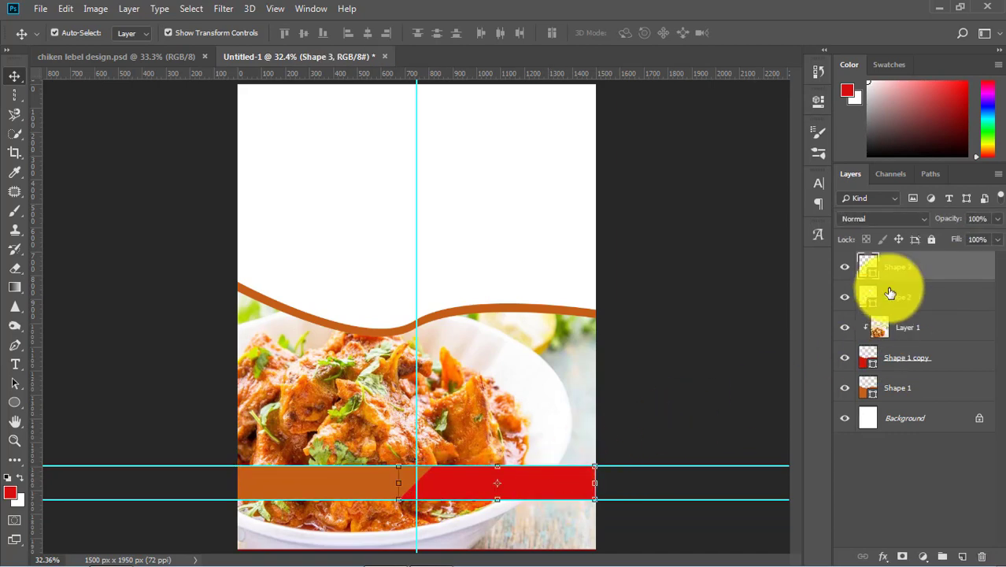
{"action": "double_click", "coordinate": [868, 268]}
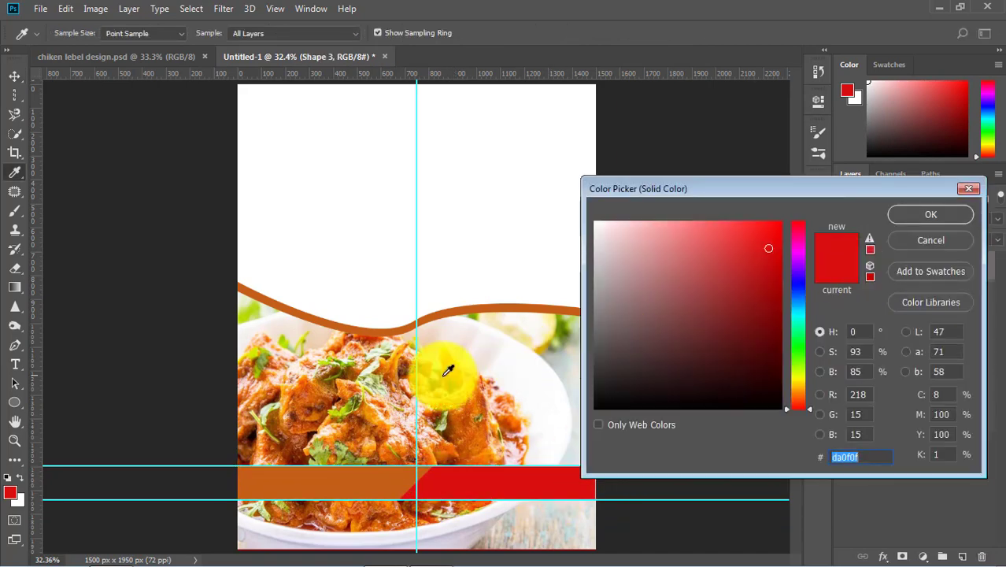
{"action": "left_click", "coordinate": [378, 407]}
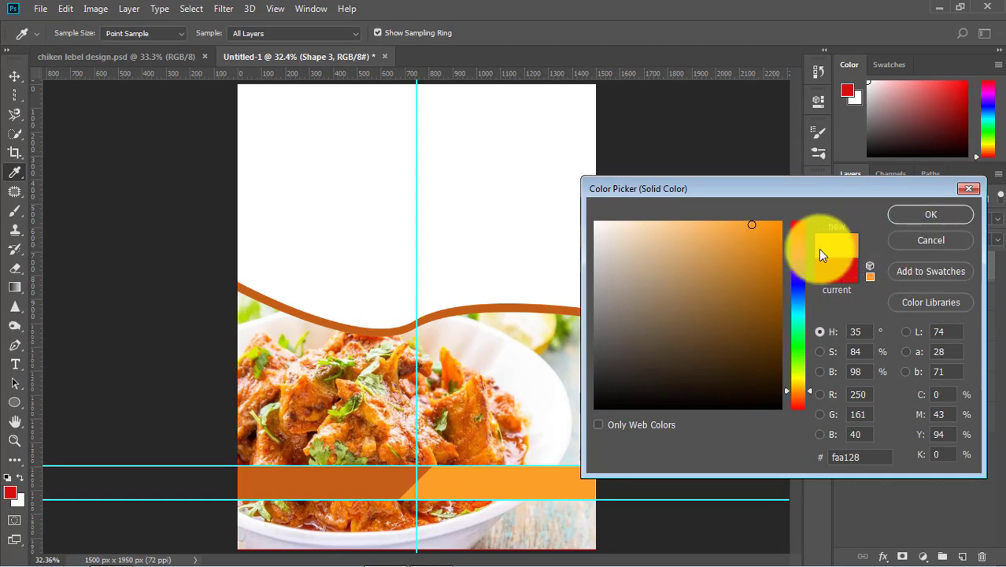
{"action": "left_click", "coordinate": [915, 213]}
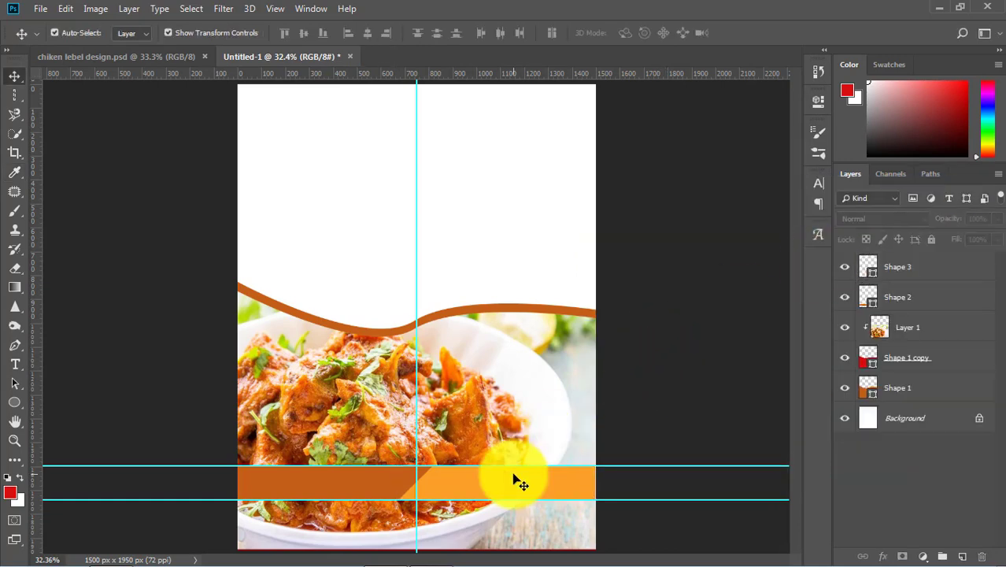
- Move the Shape 2 and Shape 3 bars together straight down to the bottom edge of the canvas
{"action": "left_click", "coordinate": [370, 488], "text": "shift"}
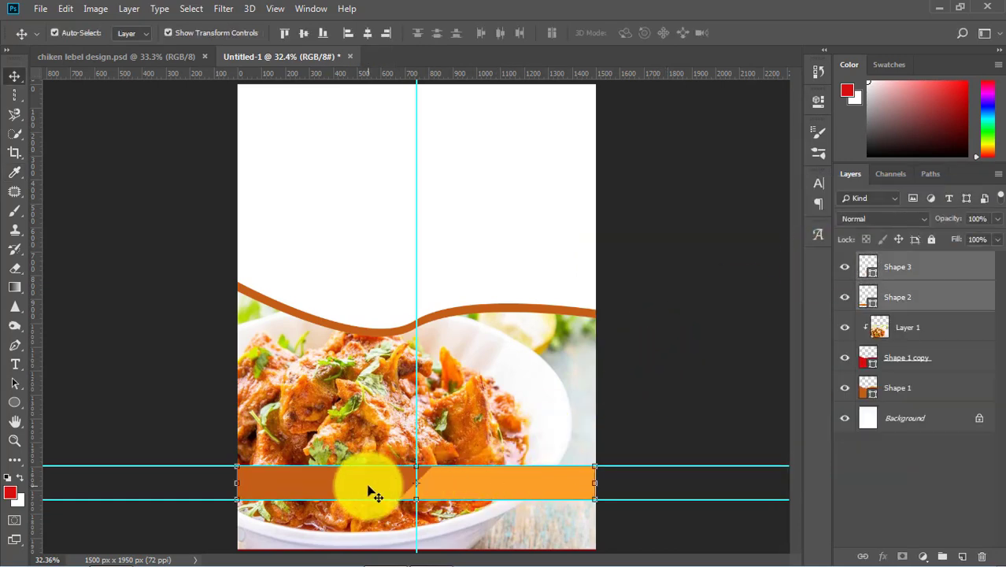
{"action": "left_click_drag", "start_coordinate": [470, 484], "coordinate": [470, 533]}
{"action": "left_click", "coordinate": [532, 520]}
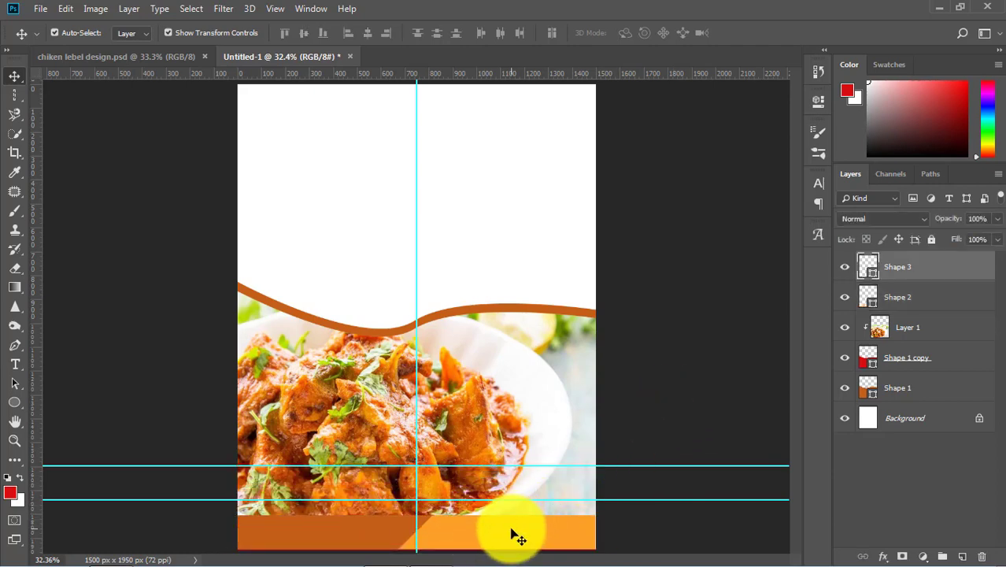
{"action": "key", "text": "ctrl"}
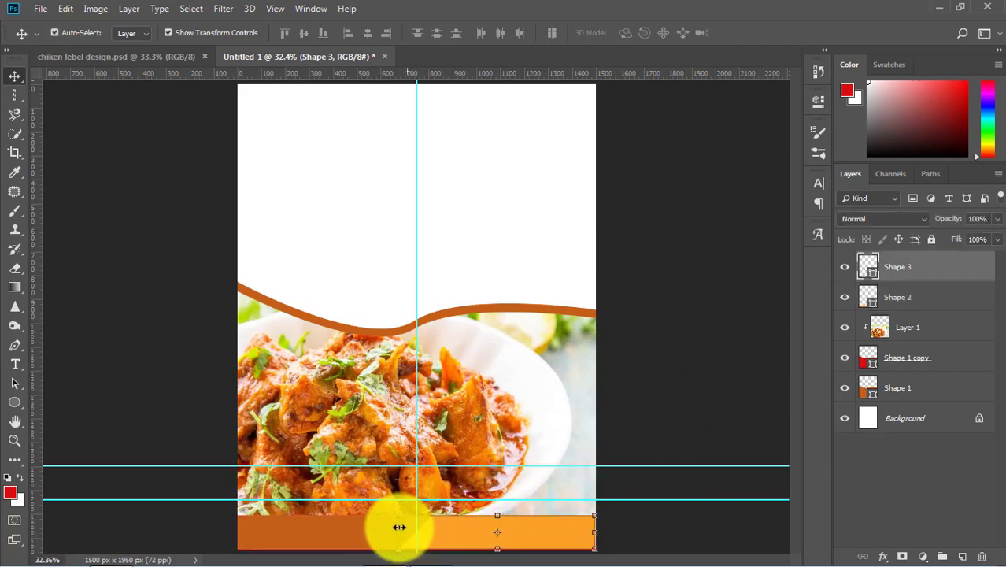
{"action": "left_click", "coordinate": [385, 540], "text": "shift"}
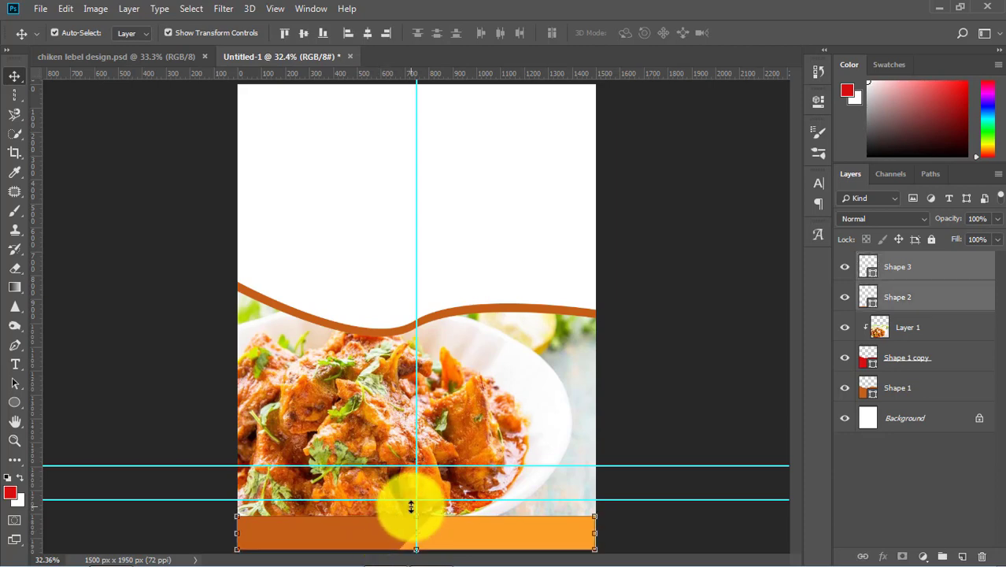
- Remove both horizontal guides from the canvas, keeping the vertical centre guide
{"action": "left_click", "coordinate": [690, 360]}
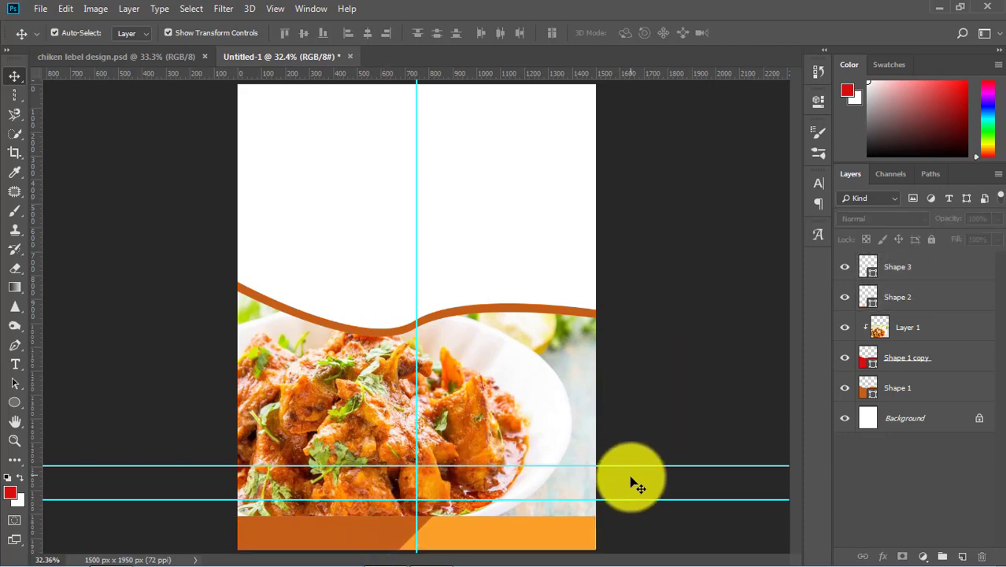
{"action": "left_click_drag", "start_coordinate": [634, 465], "coordinate": [602, 36]}
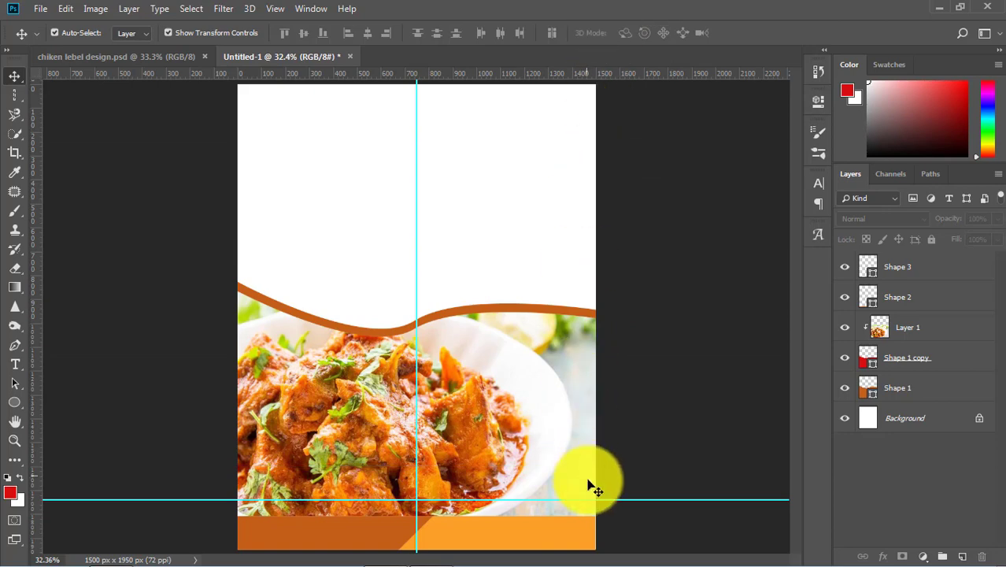
{"action": "left_click_drag", "start_coordinate": [618, 510], "coordinate": [603, 55]}
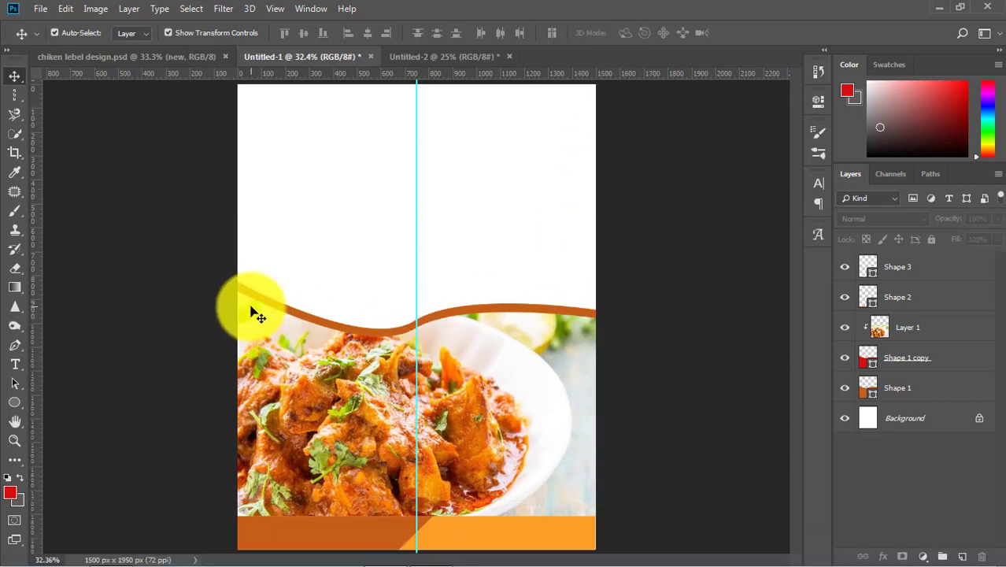
- Copy the "Delicious Aromatic Hygienic" text from Untitled-2 into Untitled-1 and place it on the dark orange bar
{"action": "left_click", "coordinate": [435, 56]}
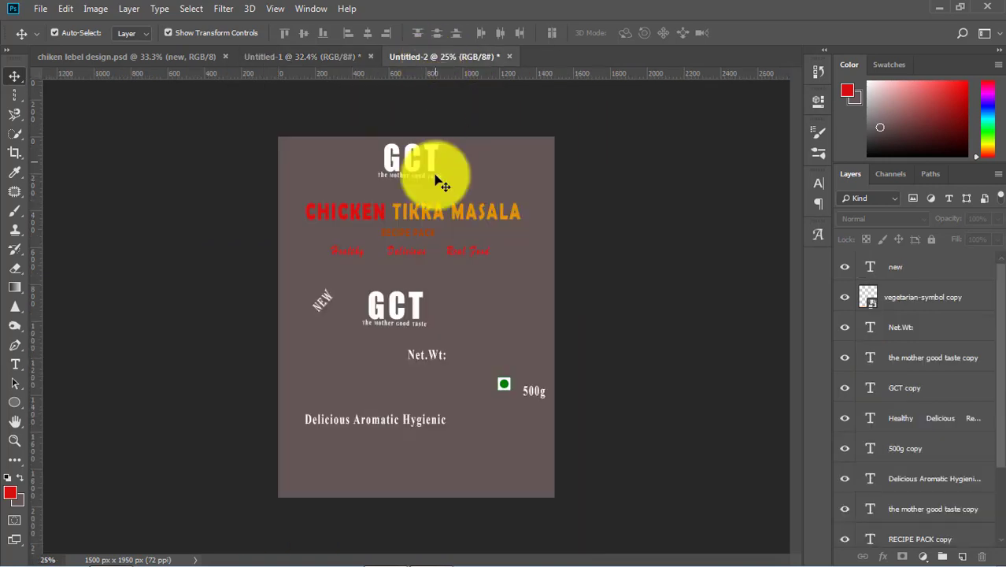
{"action": "left_click", "coordinate": [387, 426]}
{"action": "left_click_drag", "start_coordinate": [376, 420], "coordinate": [308, 320]}
{"action": "key", "text": "Return"}
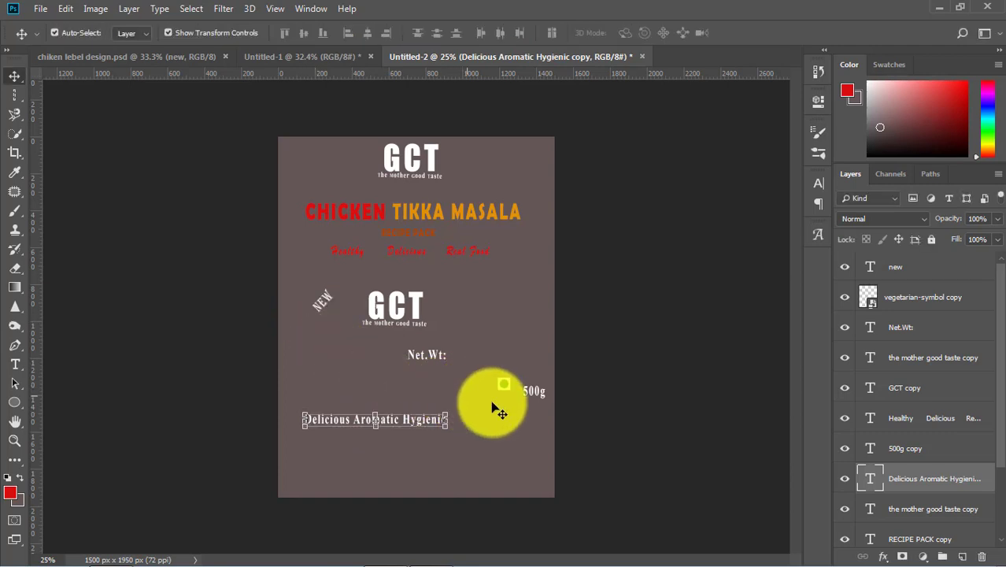
{"action": "left_click", "coordinate": [507, 408]}
{"action": "left_click_drag", "start_coordinate": [410, 425], "coordinate": [444, 417]}
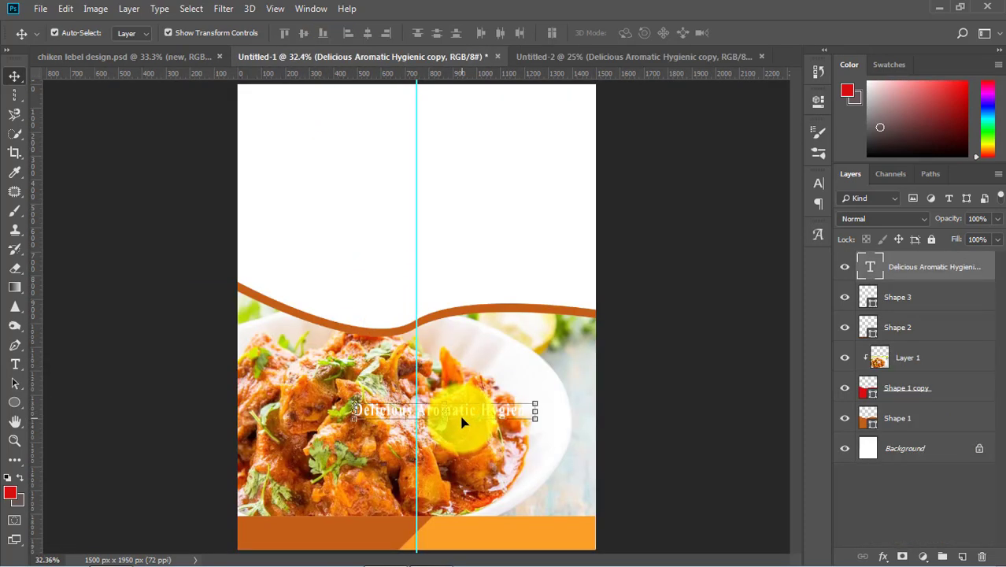
{"action": "left_click_drag", "start_coordinate": [472, 417], "coordinate": [366, 536]}
{"action": "left_click", "coordinate": [748, 520]}
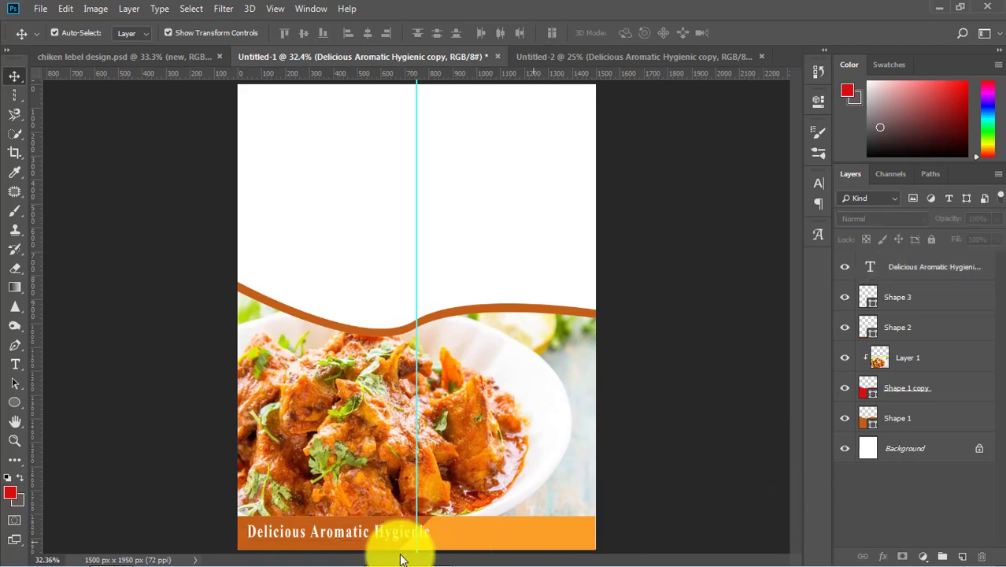
- Widen the dark orange Shape 2 bar to the right to 108.36% width
{"action": "left_click", "coordinate": [382, 520]}
{"action": "key", "text": "ctrl+t"}
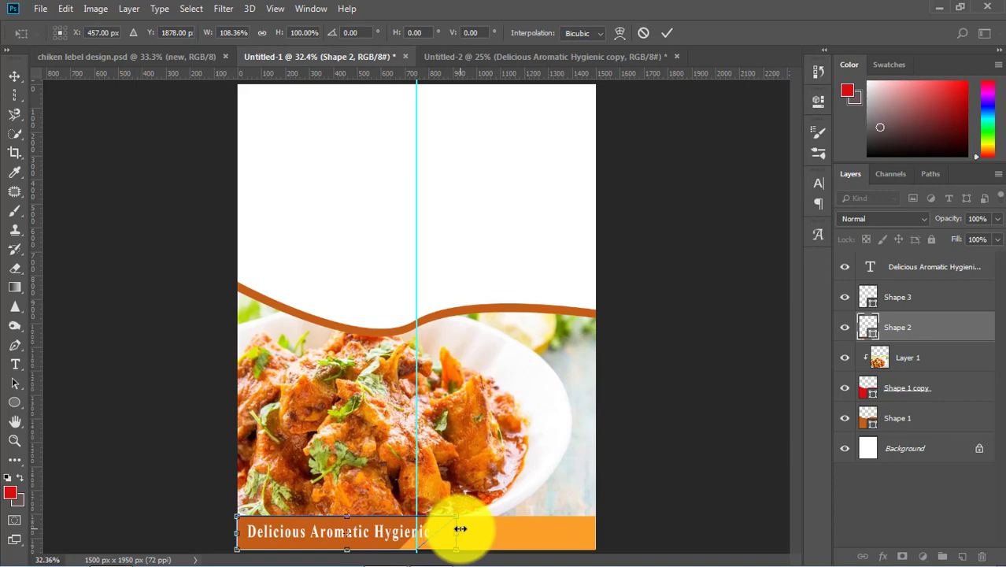
{"action": "key", "text": "Return"}
{"action": "left_click", "coordinate": [703, 485]}
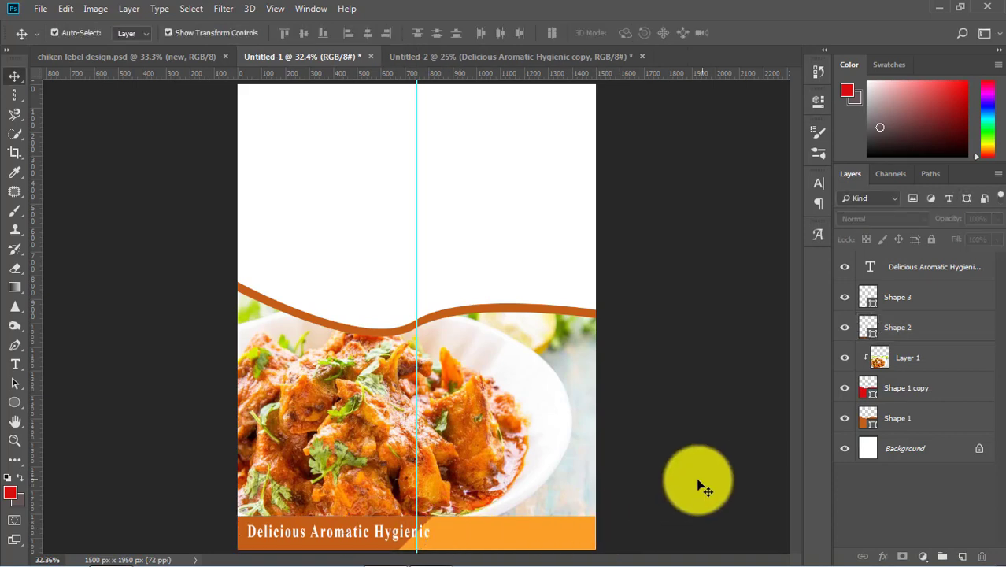
- Move the Shape 2 layer above Shape 3 in the layer order
{"action": "left_click", "coordinate": [523, 543]}
{"action": "left_click", "coordinate": [724, 461]}
{"action": "left_click", "coordinate": [367, 542]}
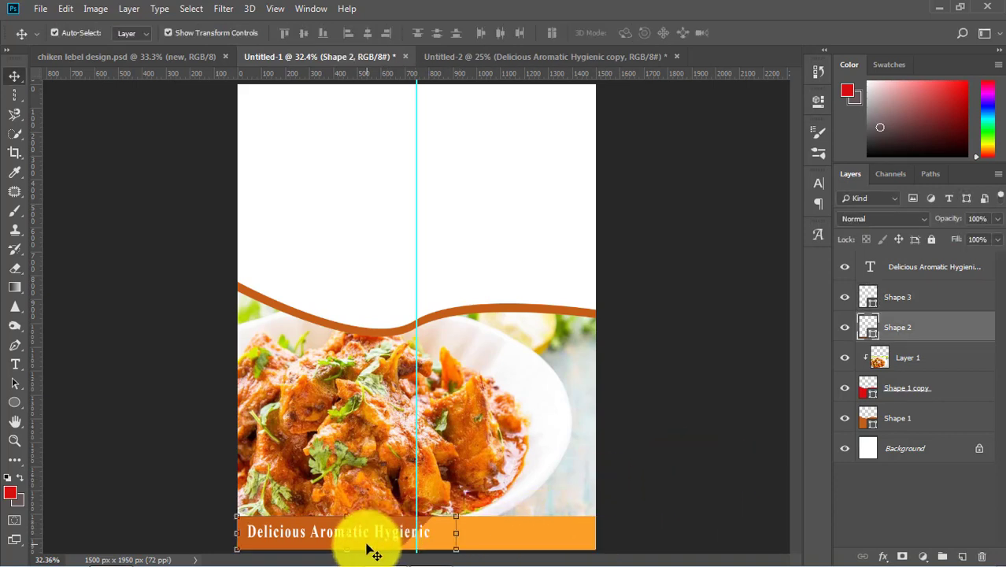
{"action": "left_click_drag", "start_coordinate": [917, 321], "coordinate": [910, 280]}
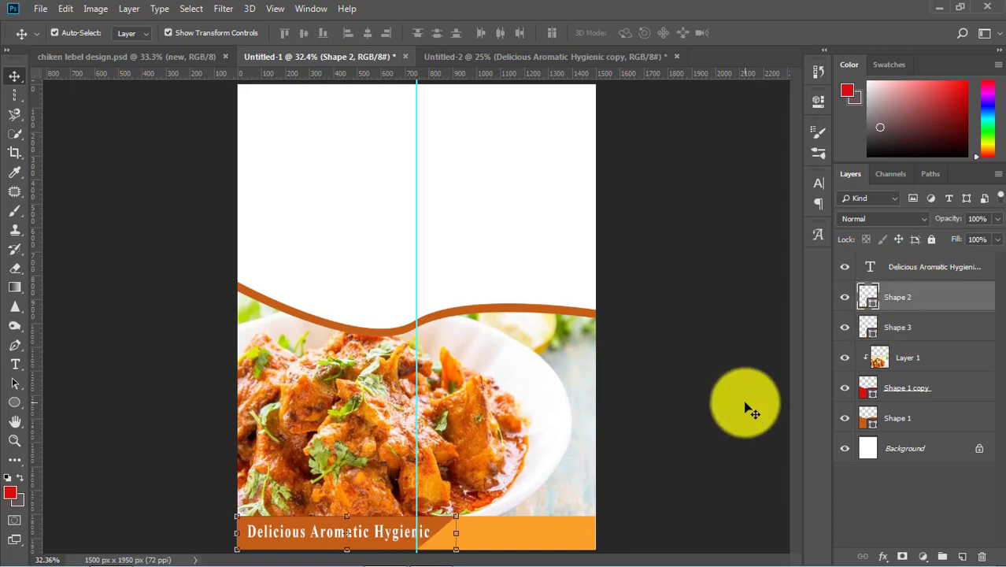
{"action": "left_click", "coordinate": [747, 405]}
- Shift the "Delicious Aromatic Hygienic" text slightly left within the dark orange bar
{"action": "left_click", "coordinate": [432, 532]}
{"action": "left_click", "coordinate": [356, 533]}
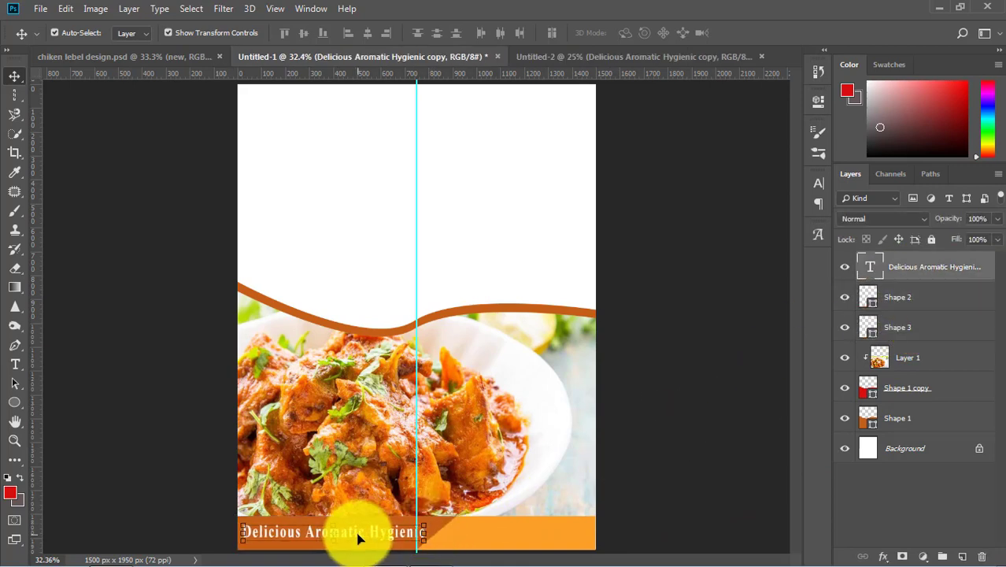
{"action": "left_click", "coordinate": [741, 456]}
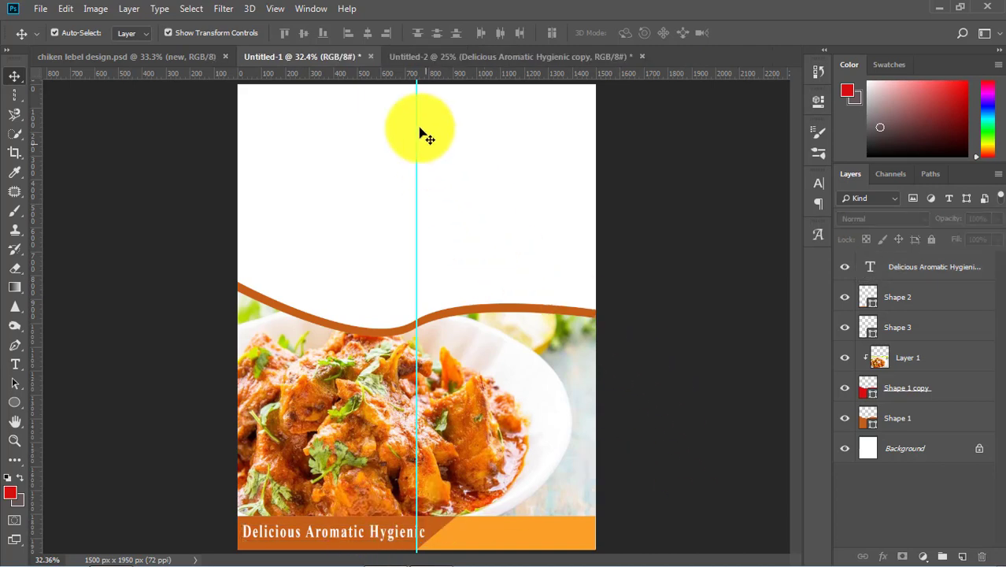
- Copy the "Net.Wt:" text from Untitled-2 into Untitled-1 and place it on the light orange bar
{"action": "left_click", "coordinate": [424, 56]}
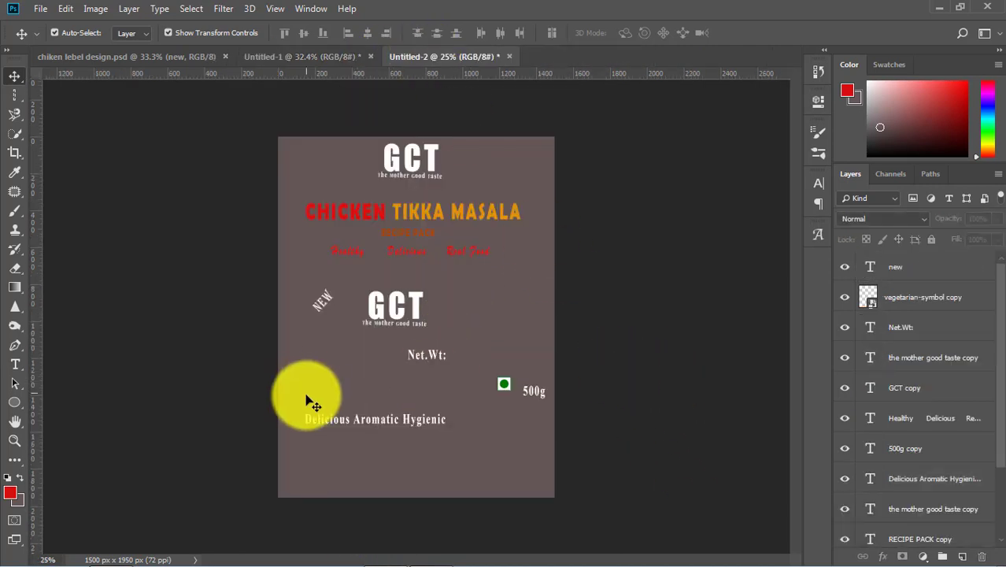
{"action": "left_click", "coordinate": [431, 358]}
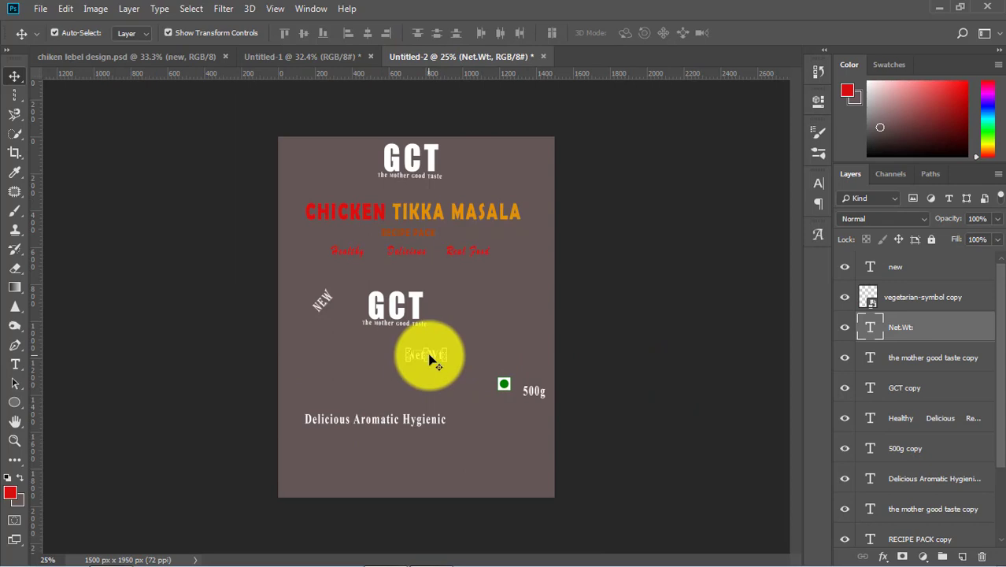
{"action": "left_click_drag", "start_coordinate": [435, 357], "coordinate": [467, 532]}
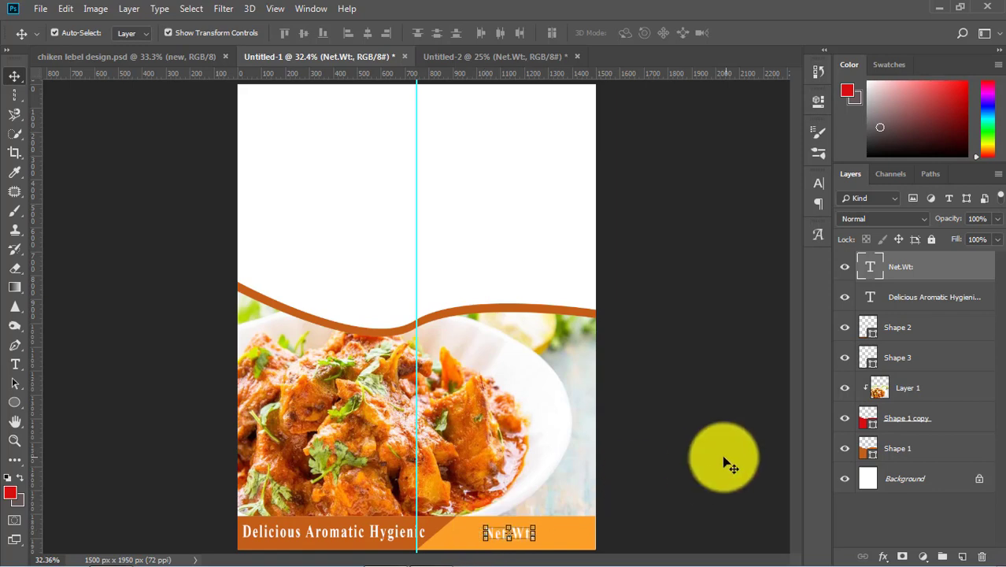
{"action": "left_click", "coordinate": [630, 465]}
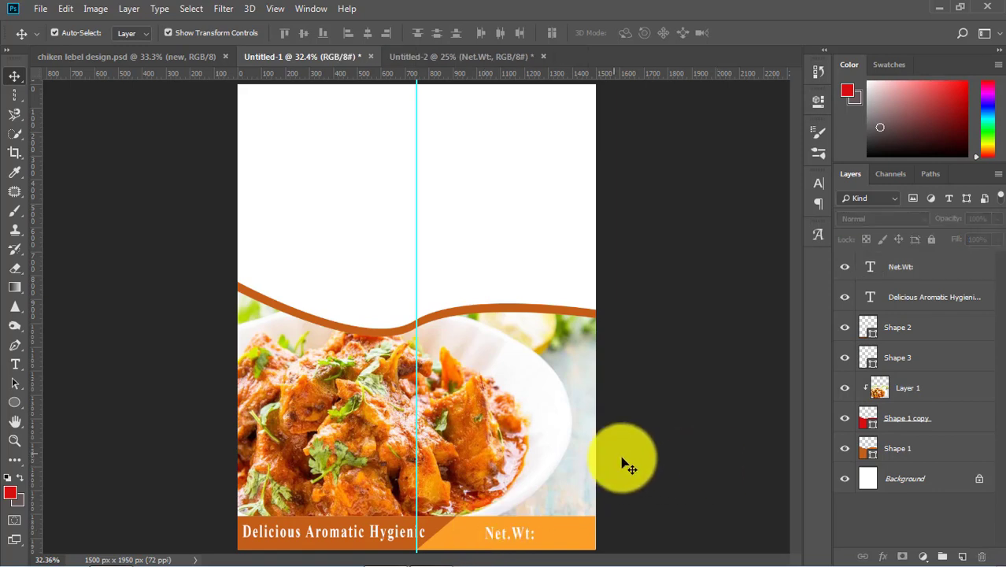
- Copy the "500g" text from Untitled-2 to the light orange bar's right end and move "Net.Wt:" directly beside it
{"action": "left_click", "coordinate": [416, 57]}
{"action": "left_click", "coordinate": [542, 396]}
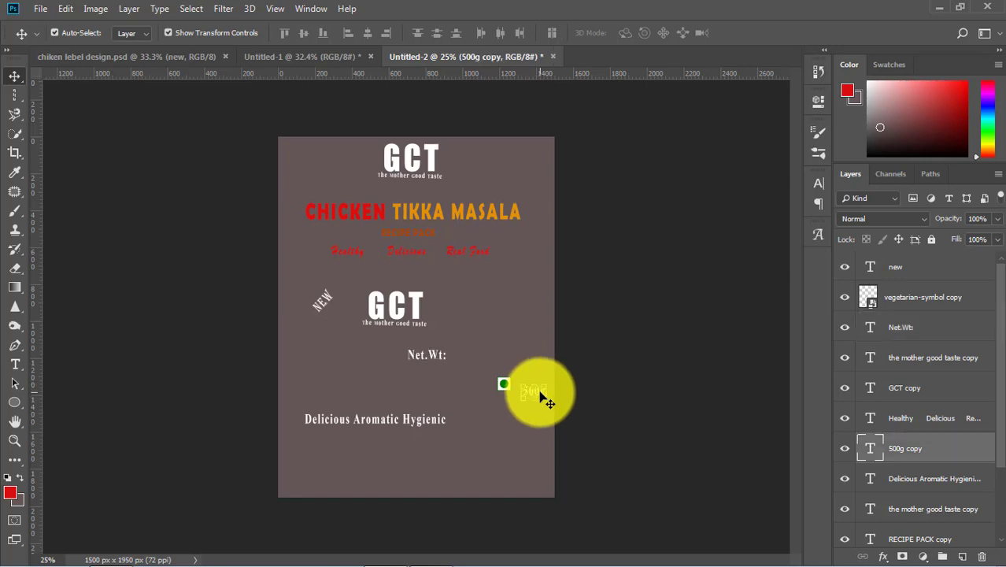
{"action": "key", "text": "ctrl+t"}
{"action": "left_click_drag", "start_coordinate": [534, 391], "coordinate": [272, 231]}
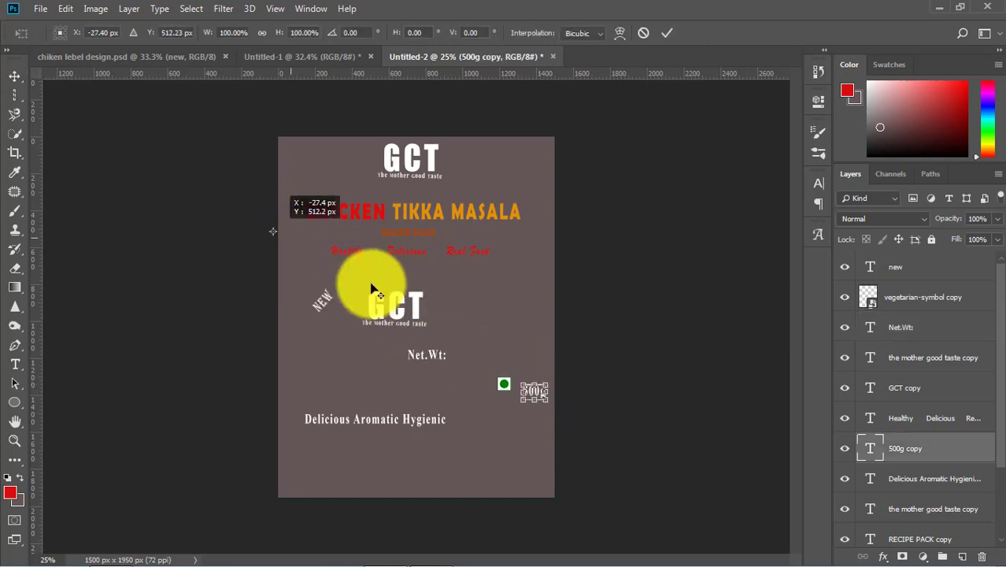
{"action": "key", "text": "Return"}
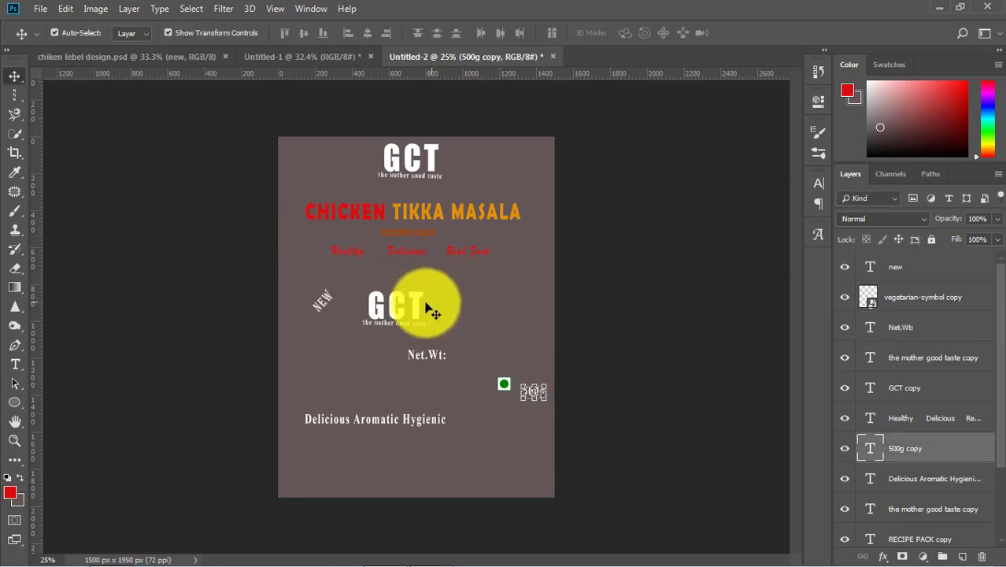
{"action": "left_click", "coordinate": [550, 386]}
{"action": "left_click_drag", "start_coordinate": [536, 390], "coordinate": [570, 533]}
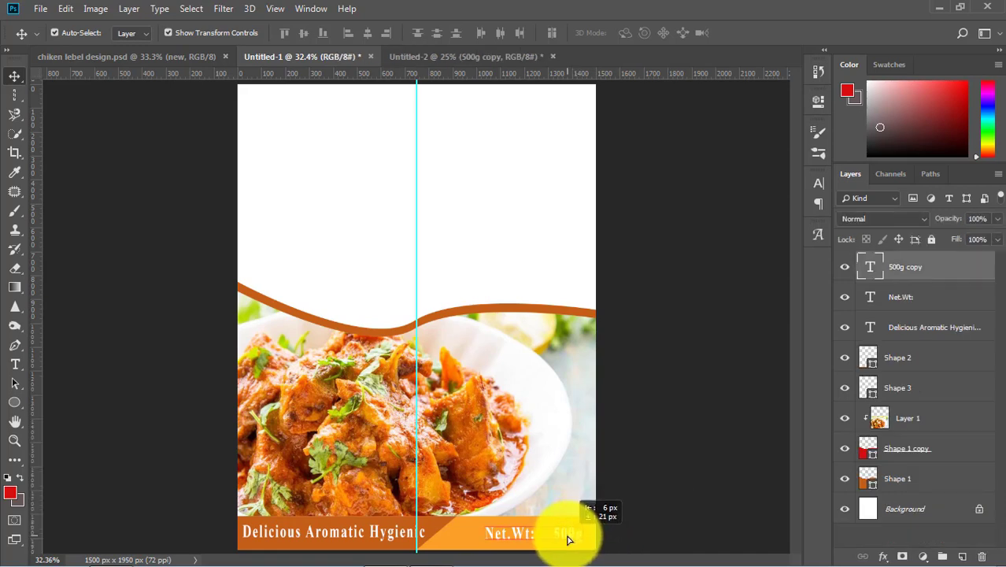
{"action": "left_click", "coordinate": [516, 534]}
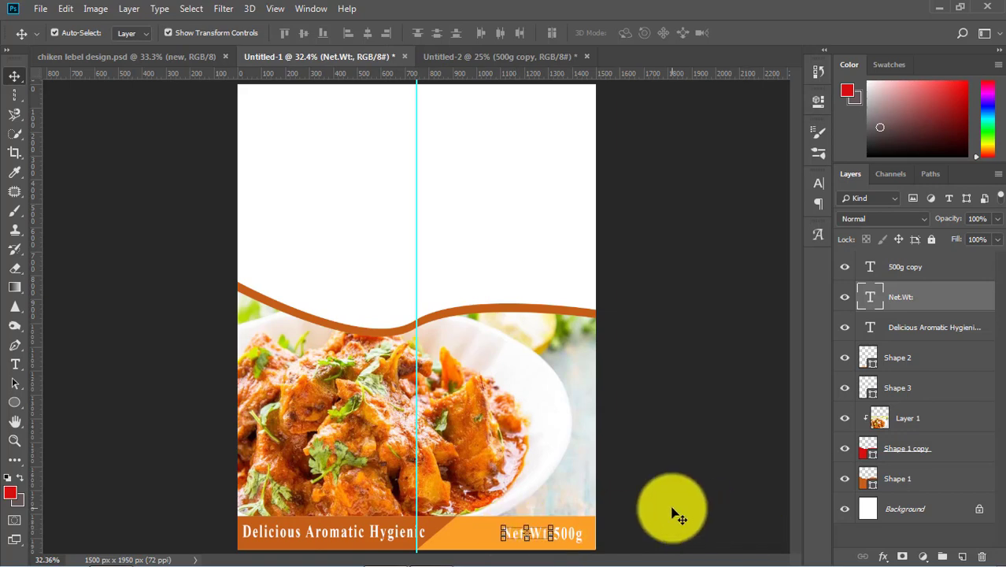
{"action": "left_click", "coordinate": [646, 512]}
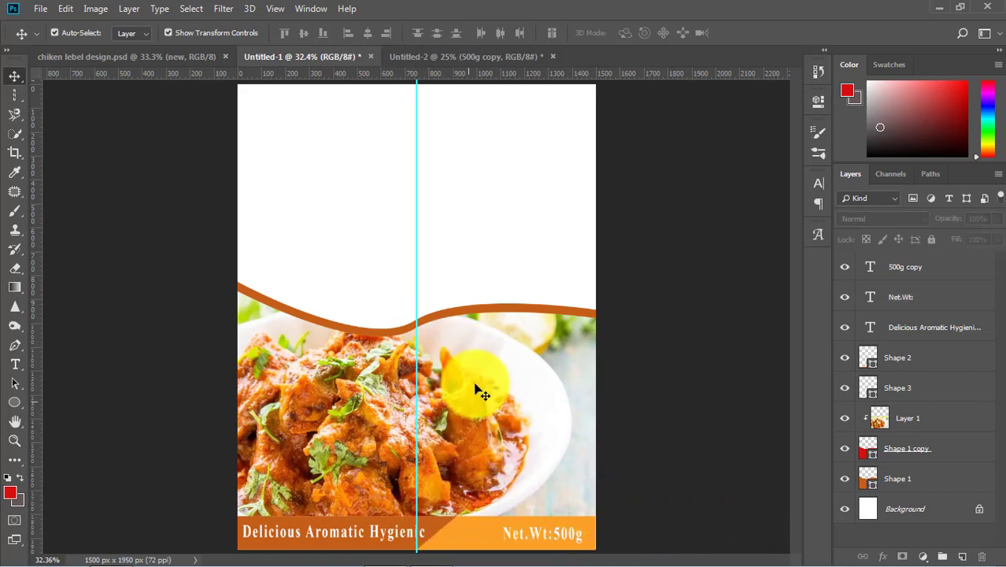
- Change the fill colour of the Shape 1 wave border to a bright red
{"action": "left_click", "coordinate": [491, 312]}
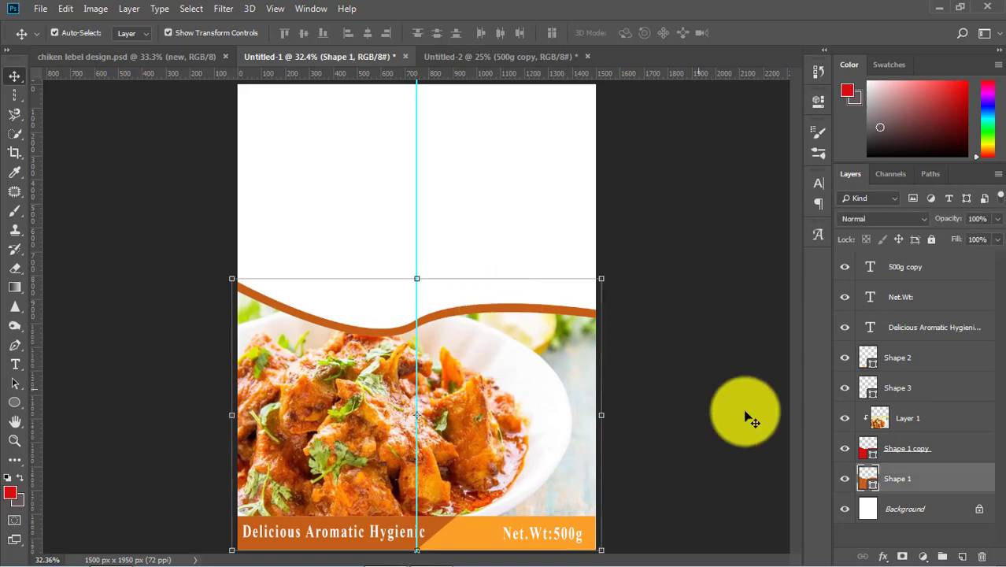
{"action": "double_click", "coordinate": [863, 484]}
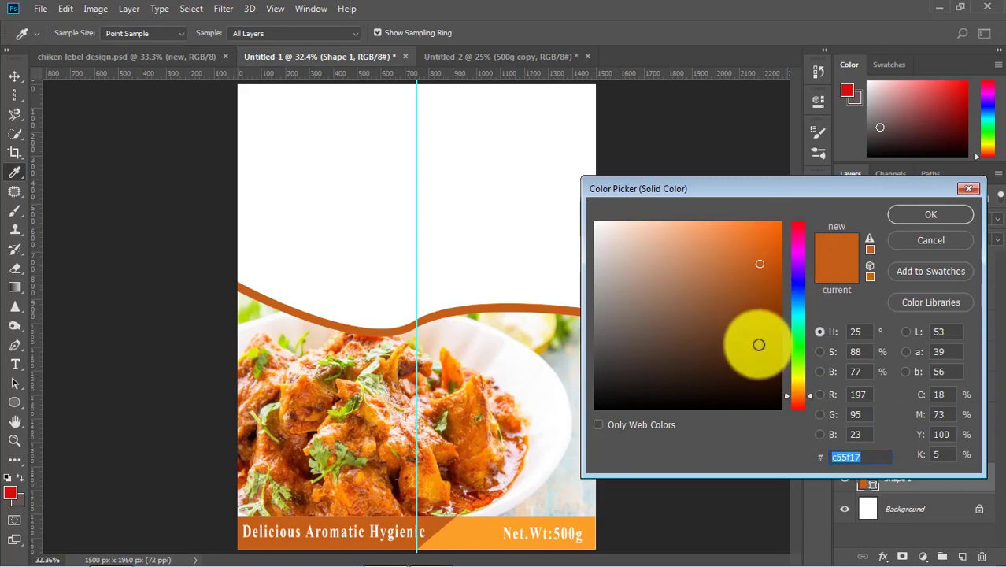
{"action": "left_click", "coordinate": [796, 222]}
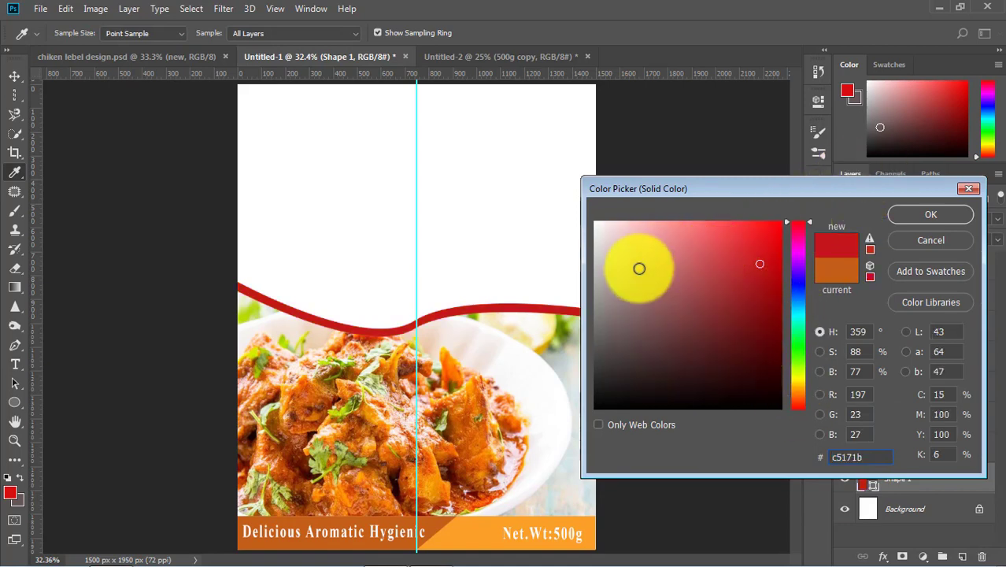
{"action": "left_click", "coordinate": [772, 251]}
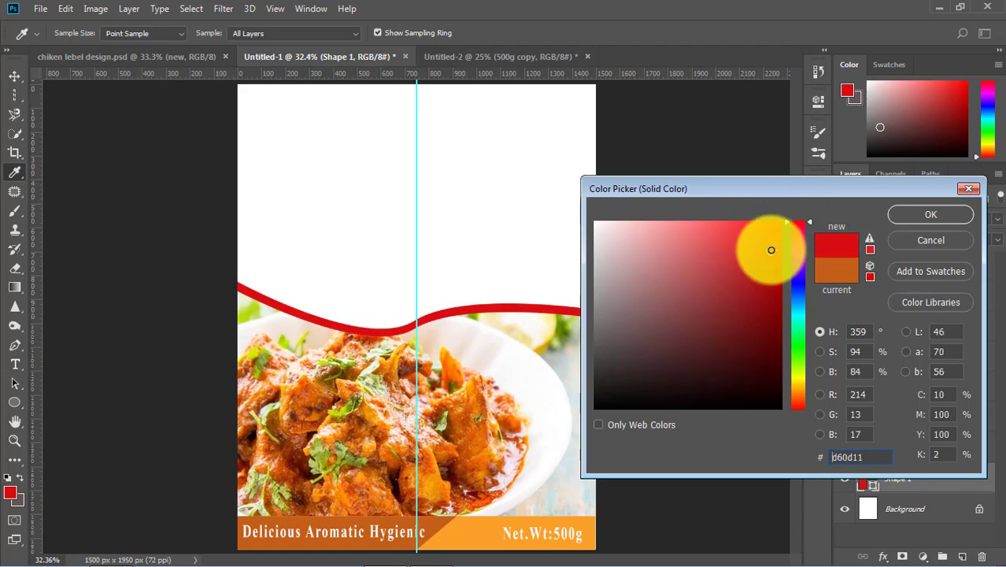
{"action": "left_click", "coordinate": [774, 236]}
{"action": "left_click", "coordinate": [945, 217]}
{"action": "key", "text": "v"}
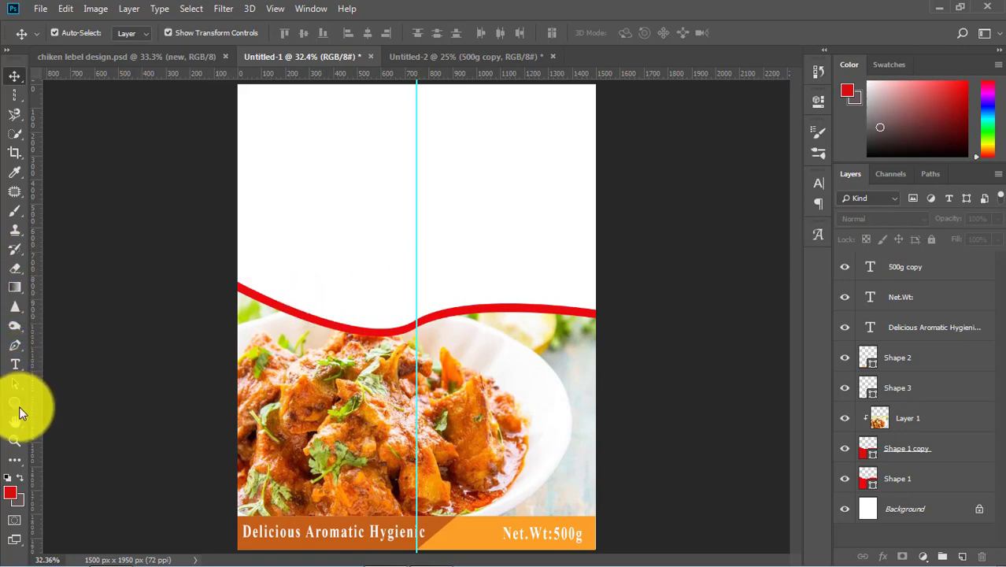
- Draw a red ellipse about 534 by 243 px in the upper white area and centre it on the vertical guide
{"action": "left_click_drag", "start_coordinate": [21, 413], "coordinate": [67, 432]}
{"action": "left_click_drag", "start_coordinate": [360, 132], "coordinate": [483, 190]}
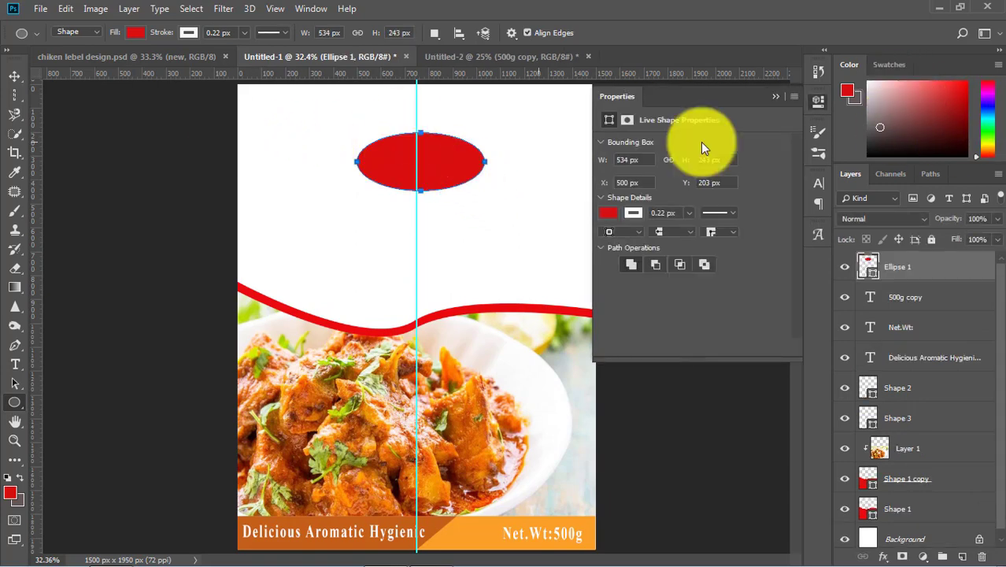
{"action": "left_click", "coordinate": [14, 76]}
{"action": "left_click", "coordinate": [150, 211]}
{"action": "left_click_drag", "start_coordinate": [445, 171], "coordinate": [443, 158]}
{"action": "left_click", "coordinate": [651, 431]}
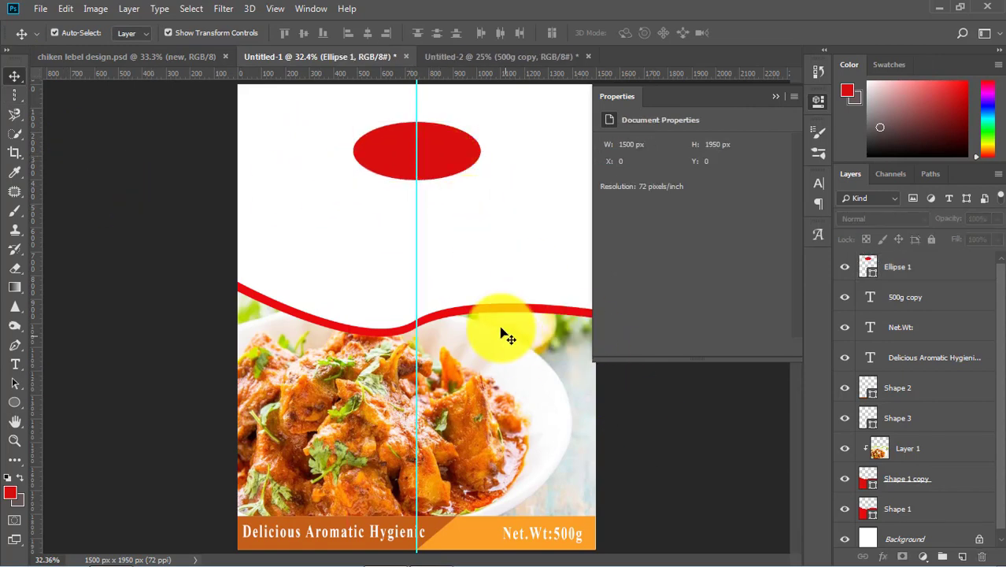
- Recolour the ellipse dark orange (c55f17) by sampling the bottom banner's dark orange bar
{"action": "left_click", "coordinate": [449, 158]}
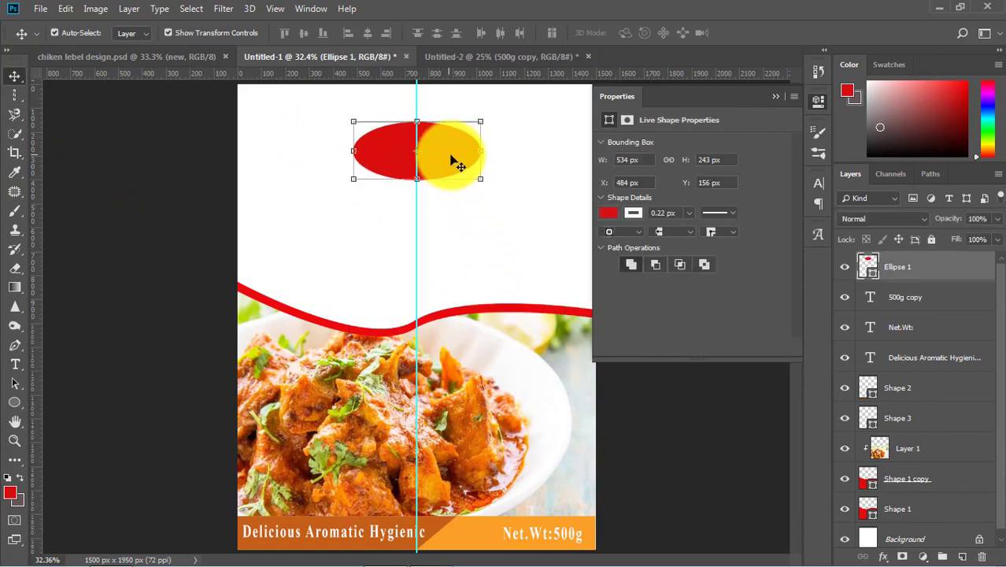
{"action": "double_click", "coordinate": [868, 267]}
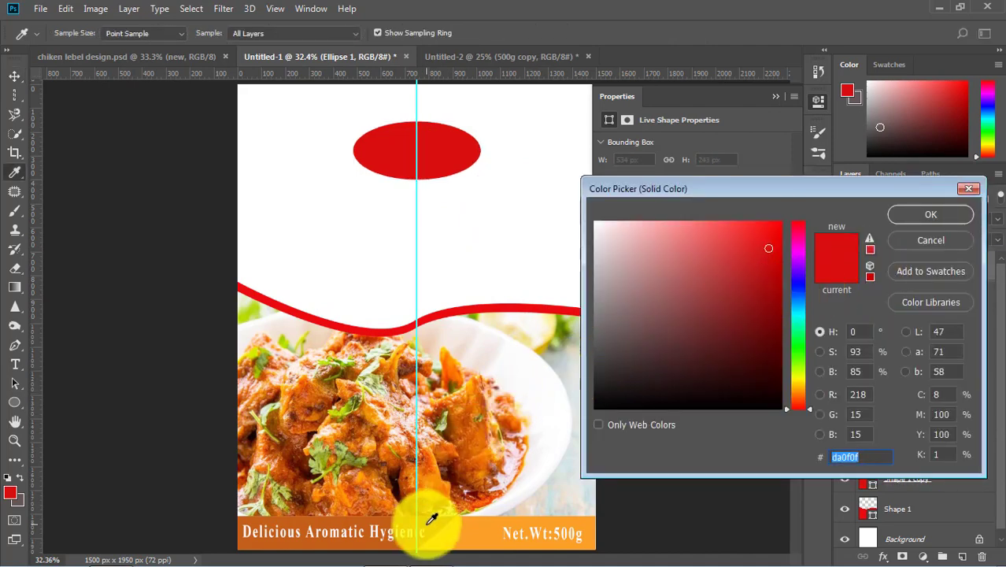
{"action": "left_click", "coordinate": [432, 519]}
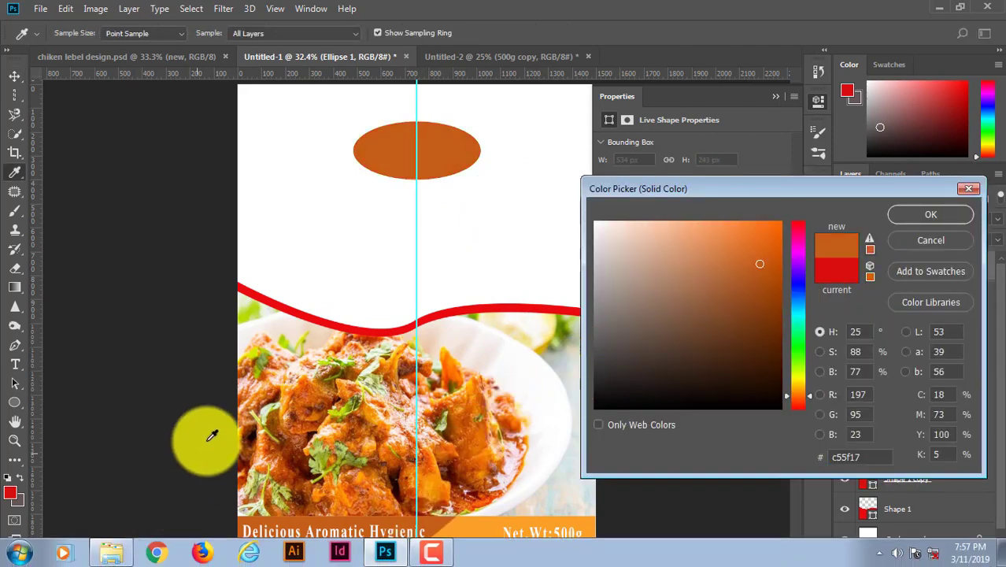
{"action": "left_click", "coordinate": [924, 216]}
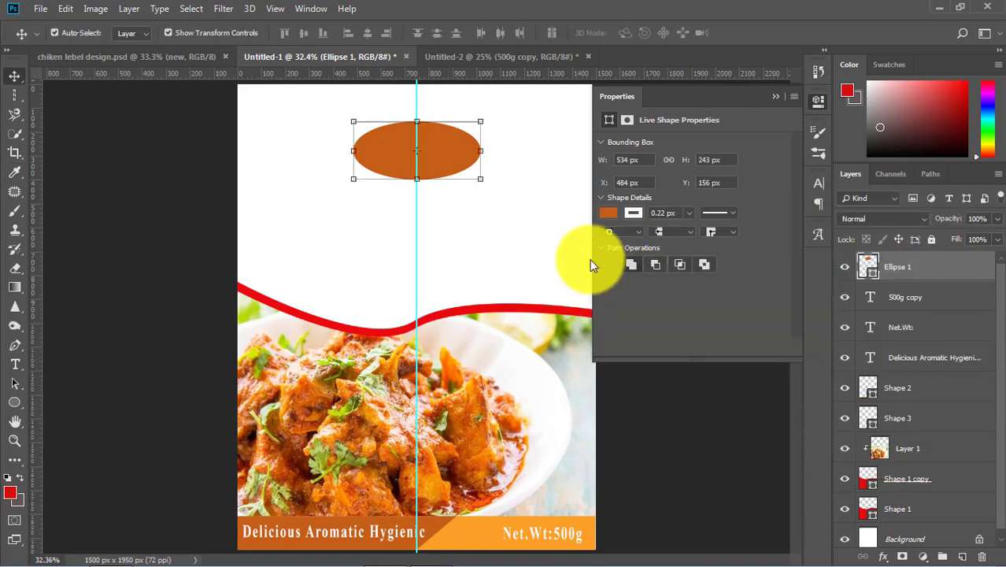
{"action": "left_click", "coordinate": [708, 434]}
- Add a 27 px outside stroke in light orange to the ellipse
{"action": "left_click", "coordinate": [433, 148]}
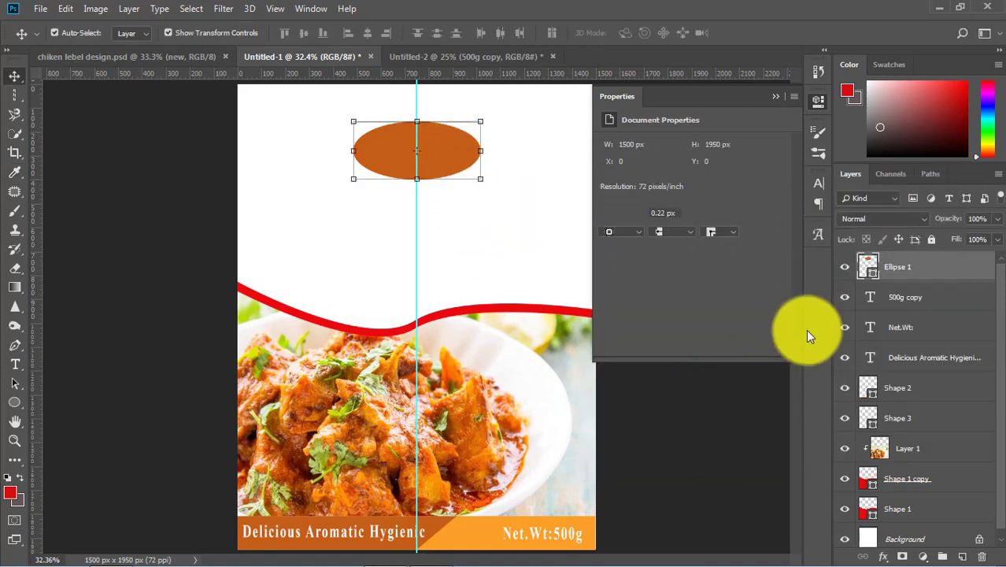
{"action": "left_click", "coordinate": [884, 557]}
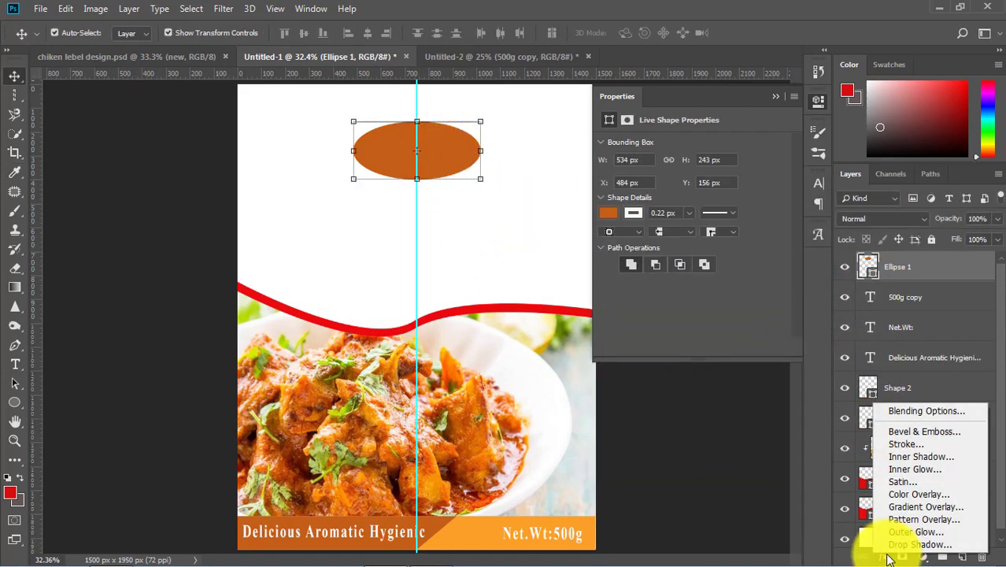
{"action": "left_click", "coordinate": [902, 443]}
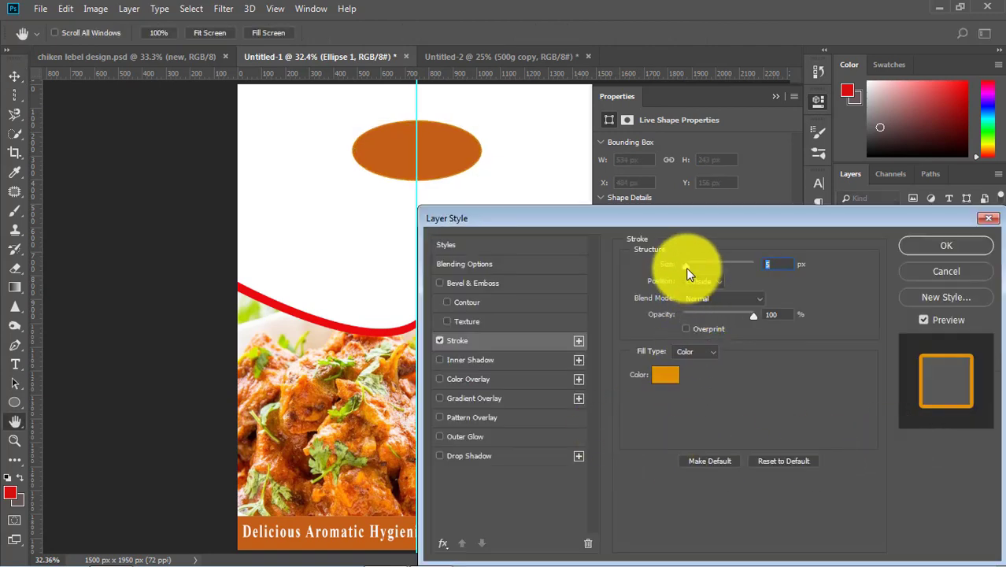
{"action": "left_click_drag", "start_coordinate": [685, 267], "coordinate": [694, 263]}
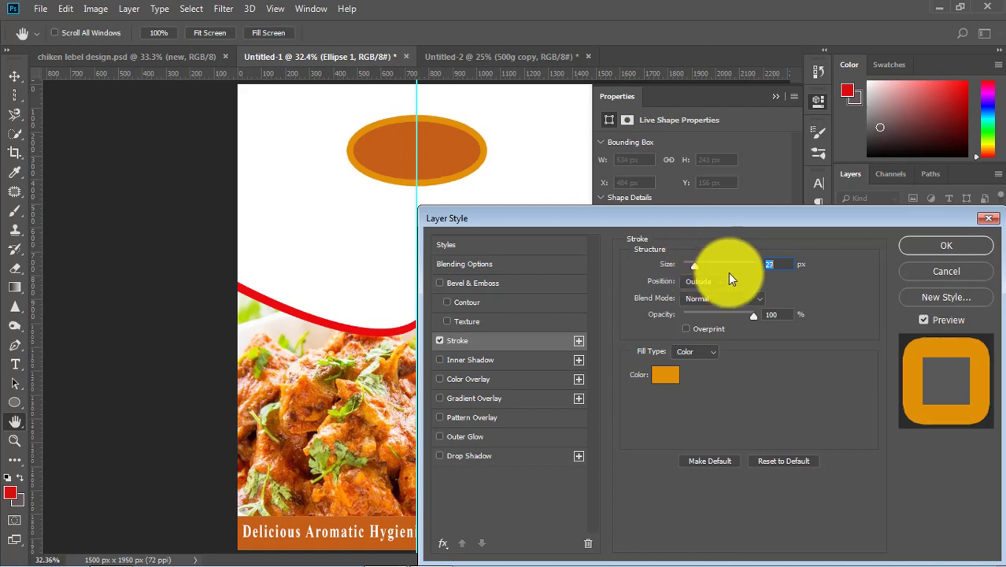
{"action": "left_click", "coordinate": [954, 250]}
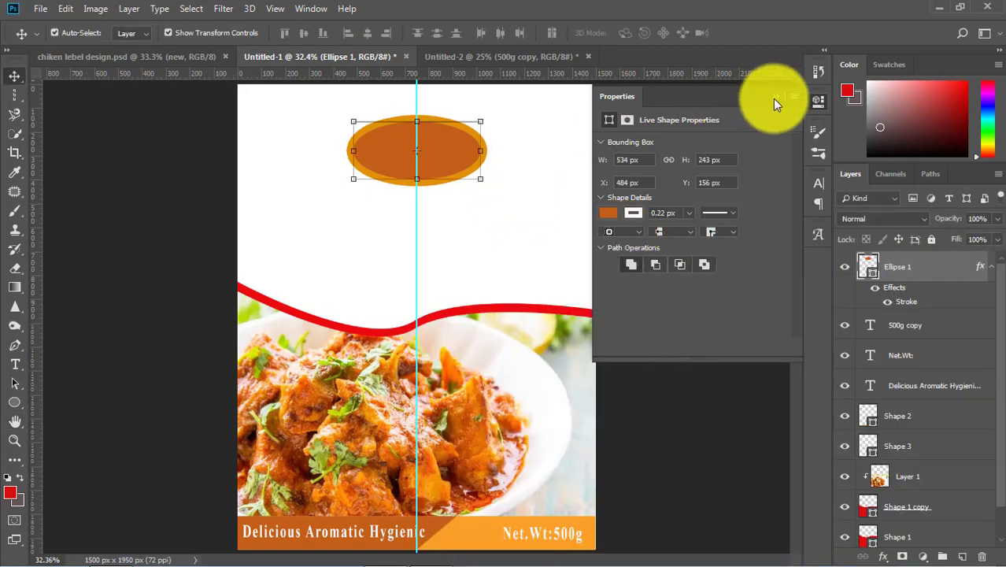
{"action": "left_click", "coordinate": [775, 98]}
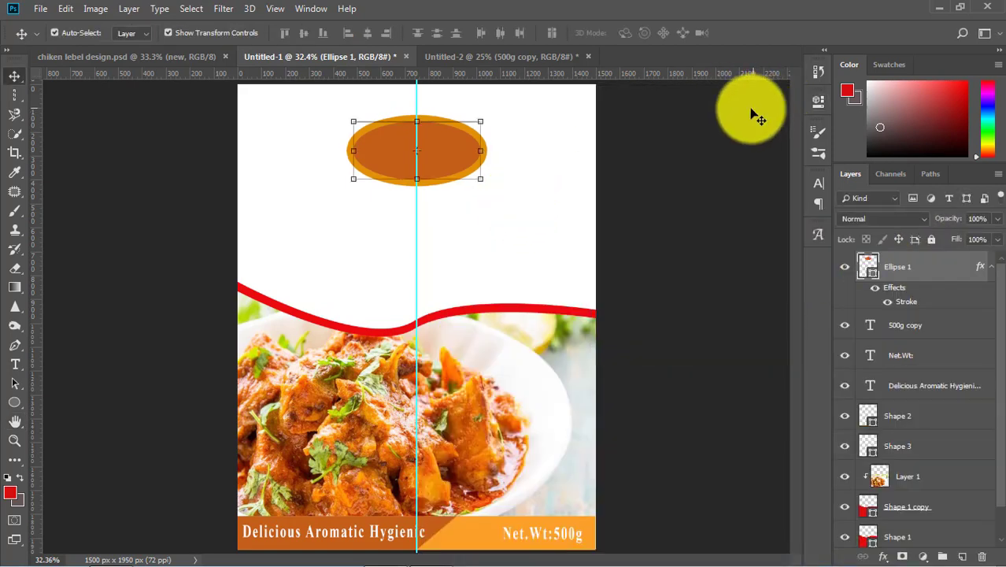
- Draw a red band with the Pen tool across the canvas's upper edge, its lower edge curving down towards the right side
{"action": "left_click", "coordinate": [17, 349]}
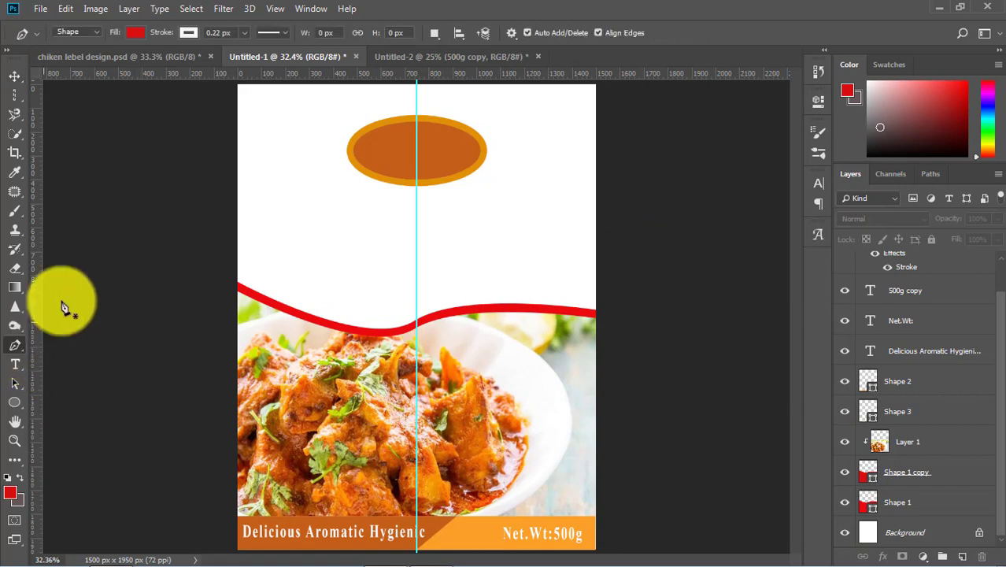
{"action": "left_click", "coordinate": [239, 100]}
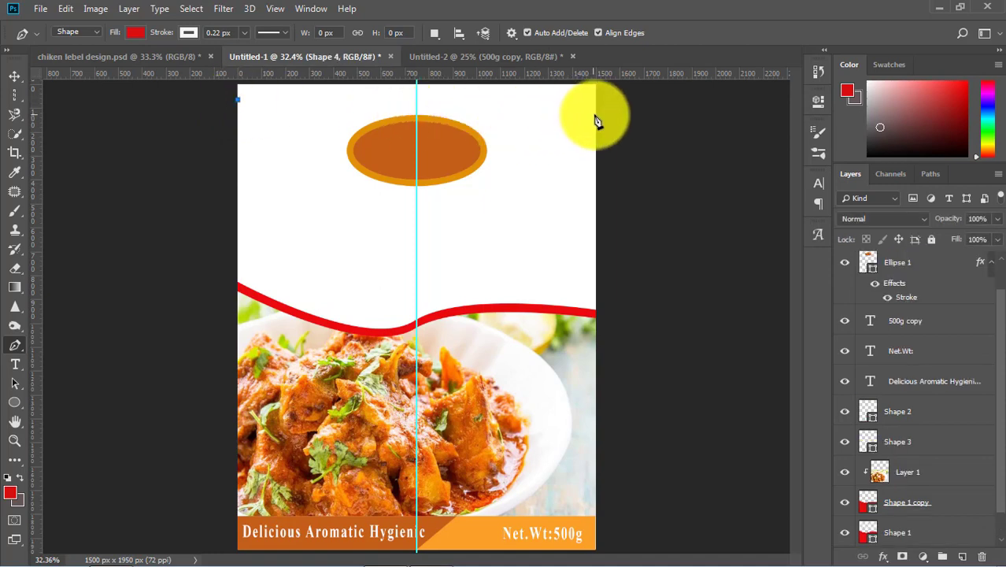
{"action": "left_click_drag", "start_coordinate": [595, 118], "coordinate": [600, 136]}
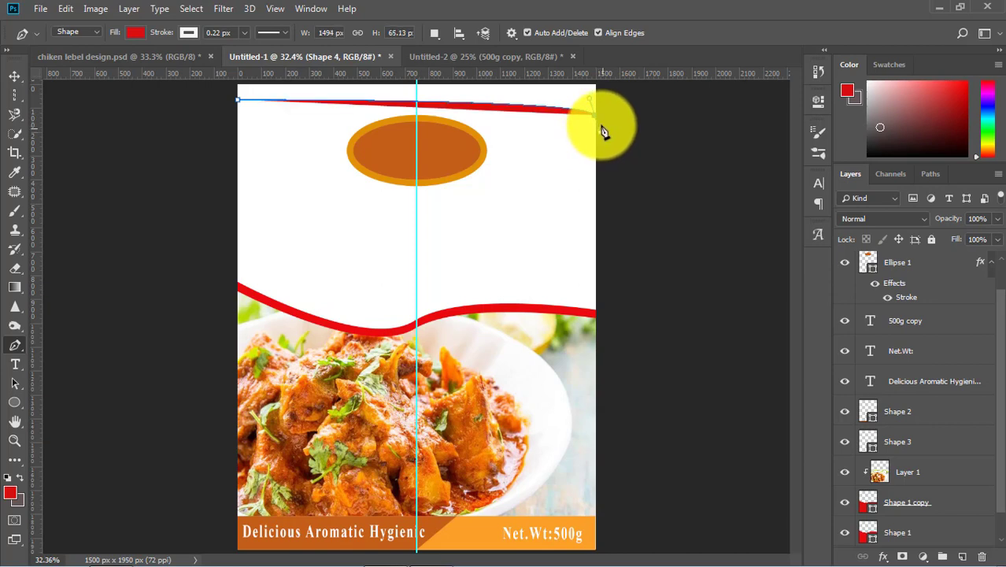
{"action": "left_click", "coordinate": [596, 85]}
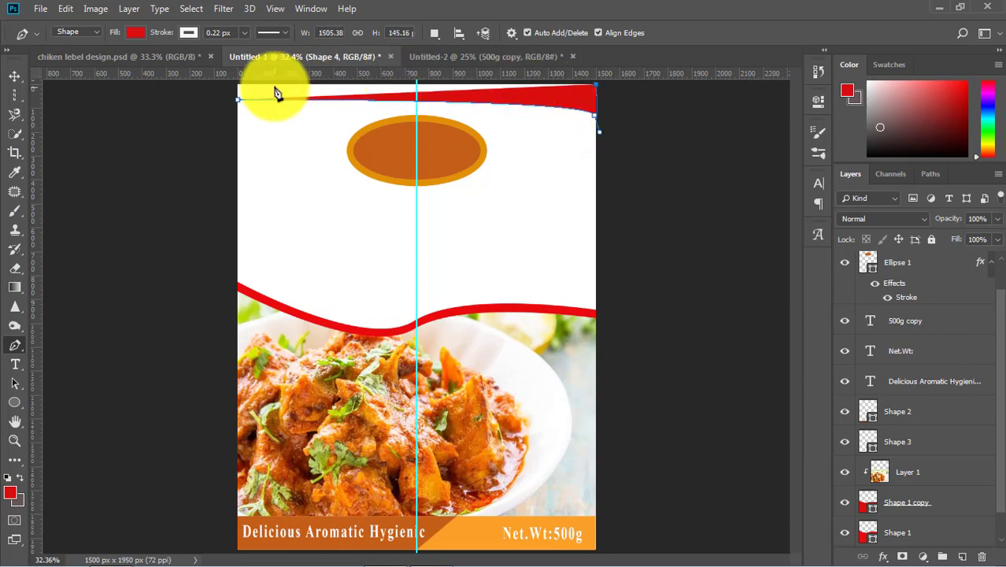
{"action": "left_click", "coordinate": [238, 85]}
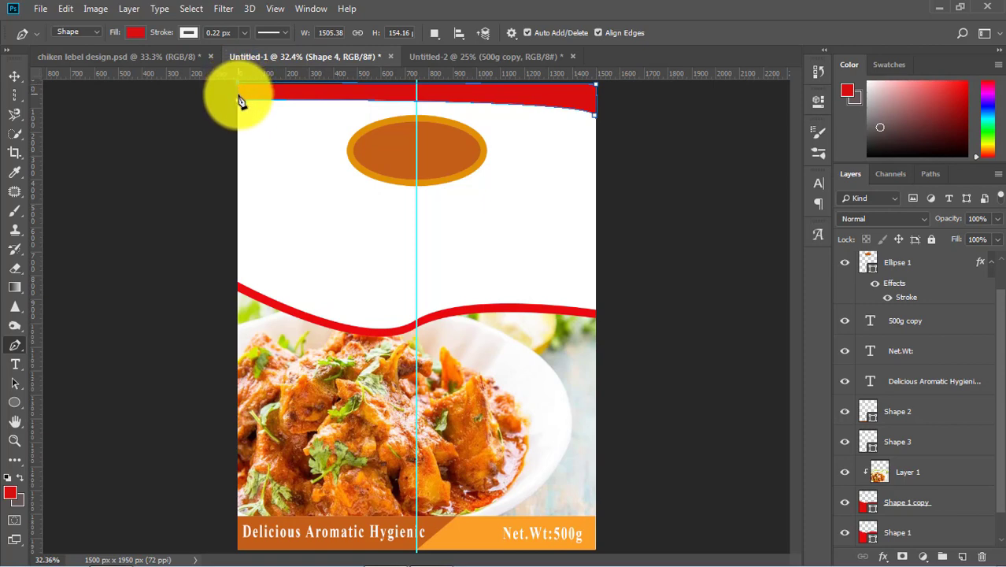
{"action": "left_click", "coordinate": [19, 77]}
{"action": "left_click", "coordinate": [117, 162]}
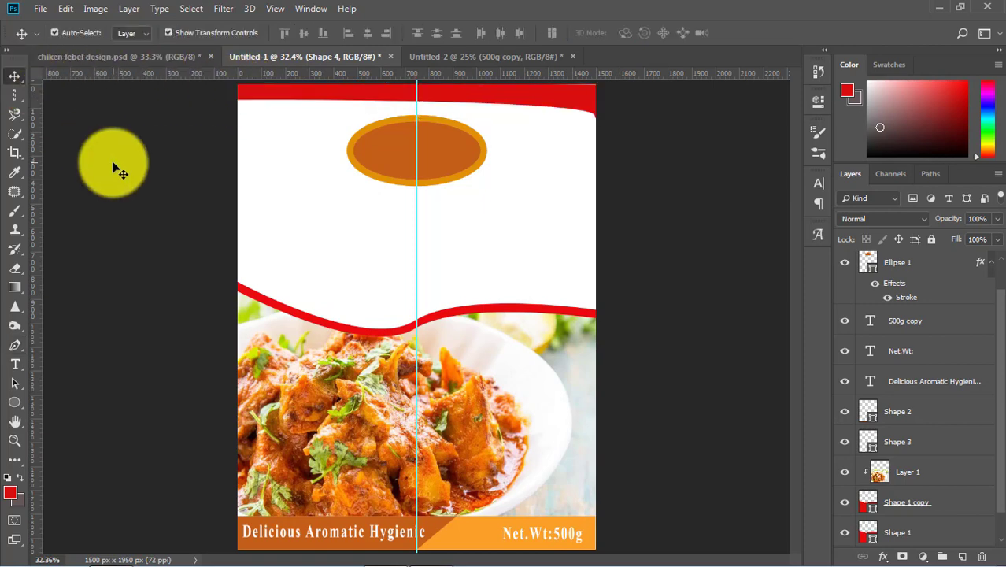
{"action": "left_click", "coordinate": [588, 107]}
{"action": "left_click", "coordinate": [686, 174]}
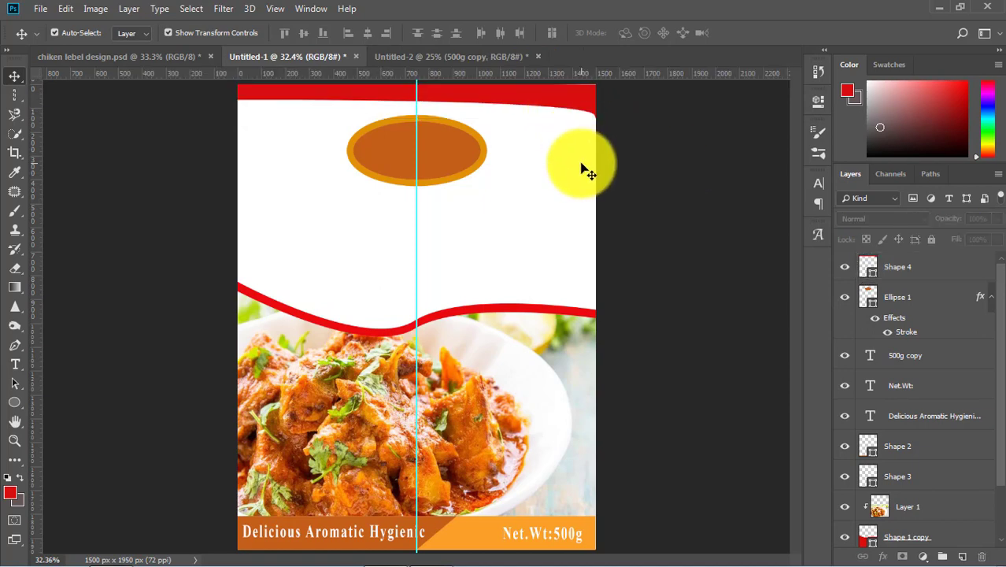
- Stretch the red top band slightly upward and nudge it up to cover the canvas's upper edge
{"action": "left_click", "coordinate": [561, 97]}
{"action": "left_click_drag", "start_coordinate": [416, 84], "coordinate": [416, 79]}
{"action": "key", "text": "Return"}
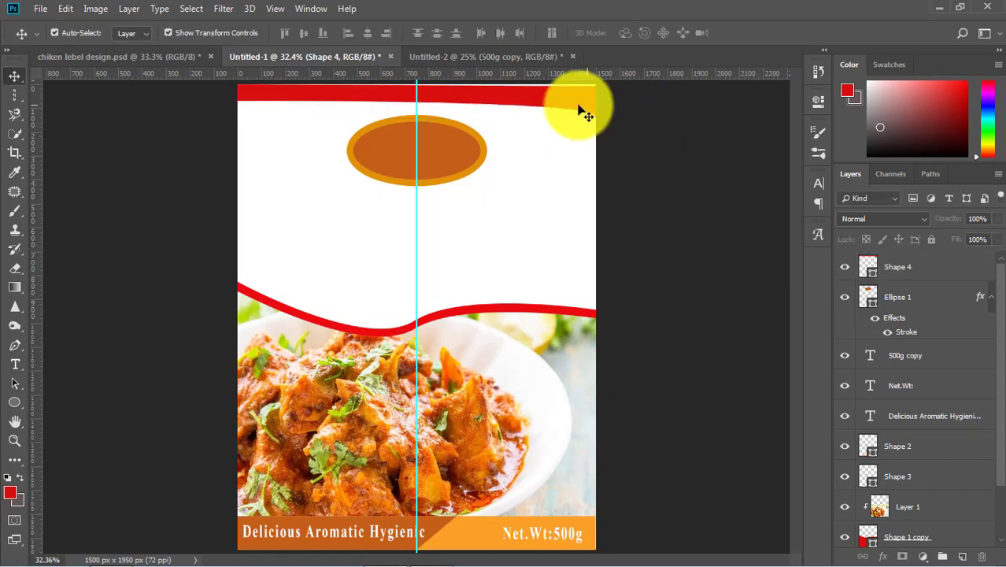
{"action": "left_click", "coordinate": [551, 96]}
{"action": "key", "text": "Up"}
{"action": "key", "text": "Up"}
{"action": "key", "text": "Up"}
{"action": "key", "text": "Up"}
{"action": "key", "text": "Up"}
{"action": "key", "text": "Up"}
{"action": "key", "text": "Up"}
{"action": "key", "text": "Up"}
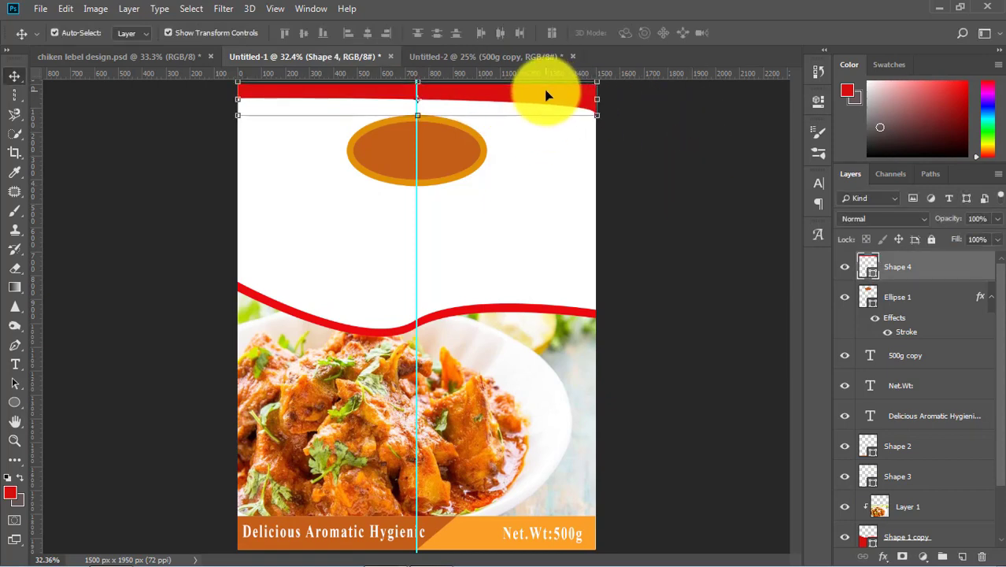
{"action": "left_click", "coordinate": [689, 247]}
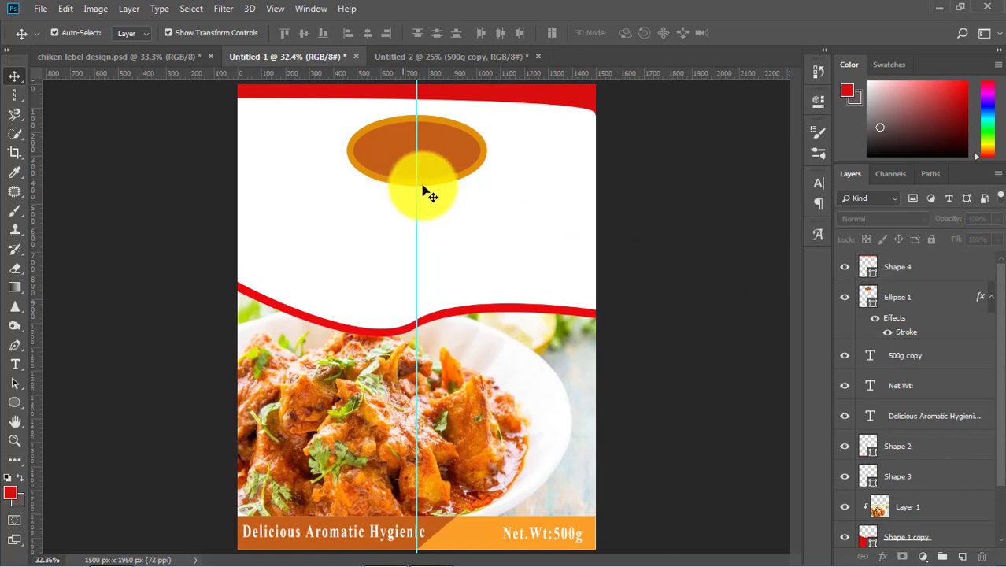
- Copy the upper "GCT" and "the mother good taste" texts from Untitled-2 into Untitled-1 and centre them on the orange ellipse
{"action": "left_click", "coordinate": [421, 56]}
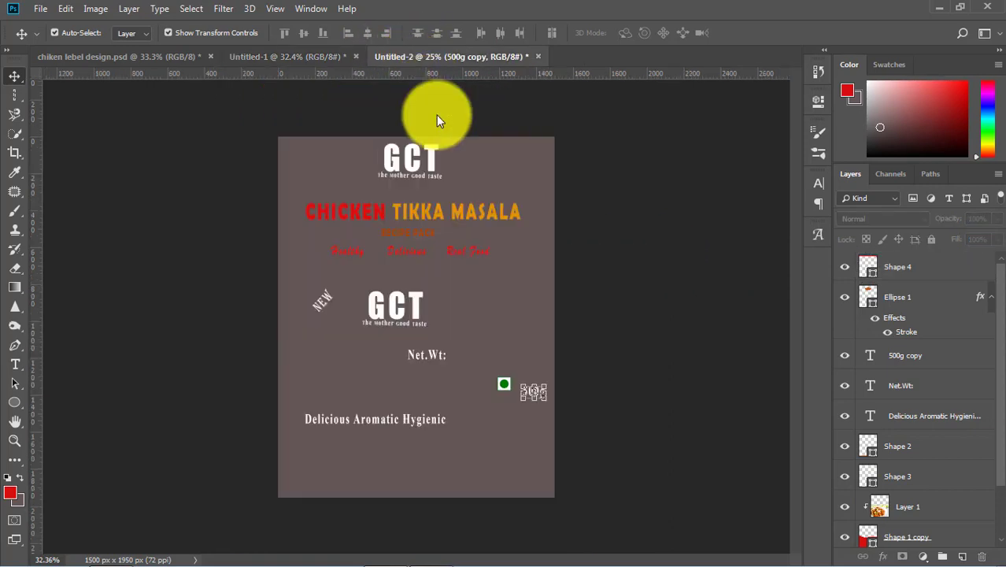
{"action": "left_click", "coordinate": [411, 161]}
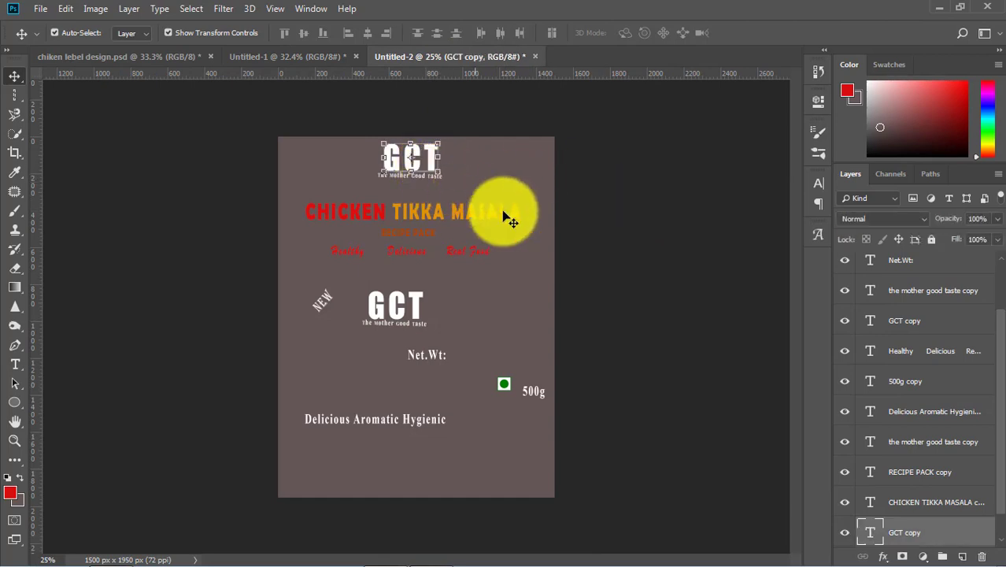
{"action": "left_click", "coordinate": [923, 445], "text": "shift"}
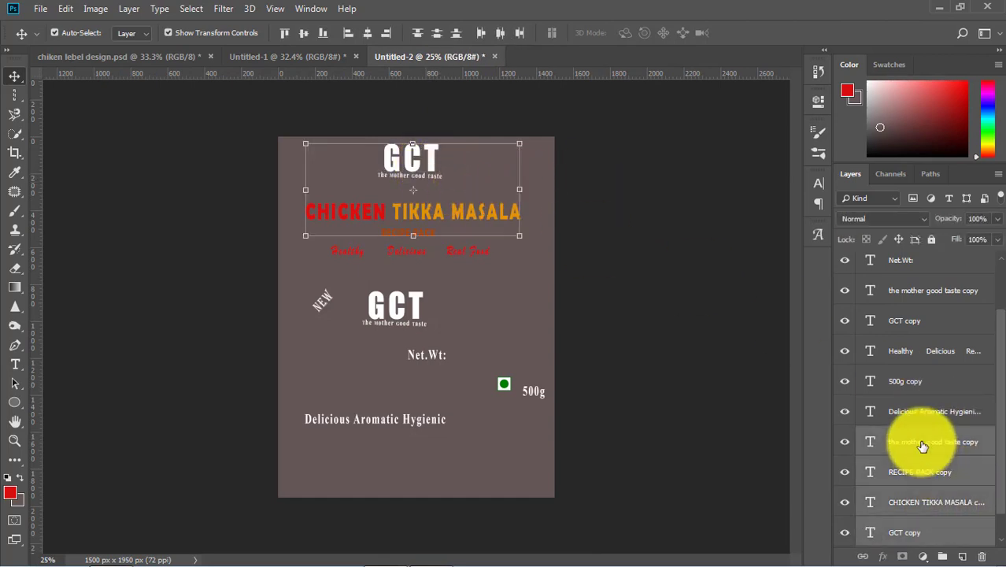
{"action": "left_click", "coordinate": [929, 502]}
{"action": "left_click", "coordinate": [907, 532]}
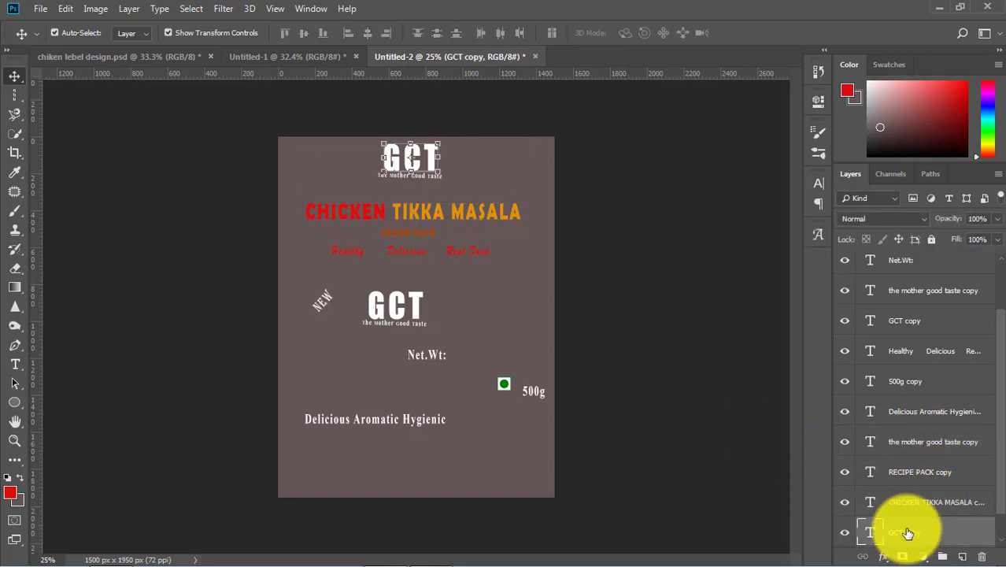
{"action": "left_click", "coordinate": [905, 447], "text": "ctrl"}
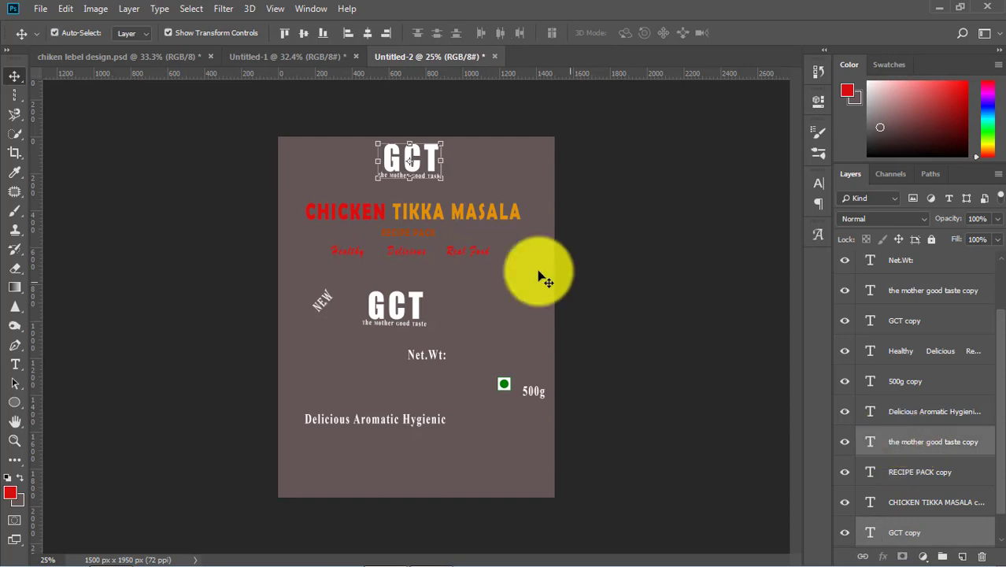
{"action": "left_click_drag", "start_coordinate": [433, 153], "coordinate": [416, 137]}
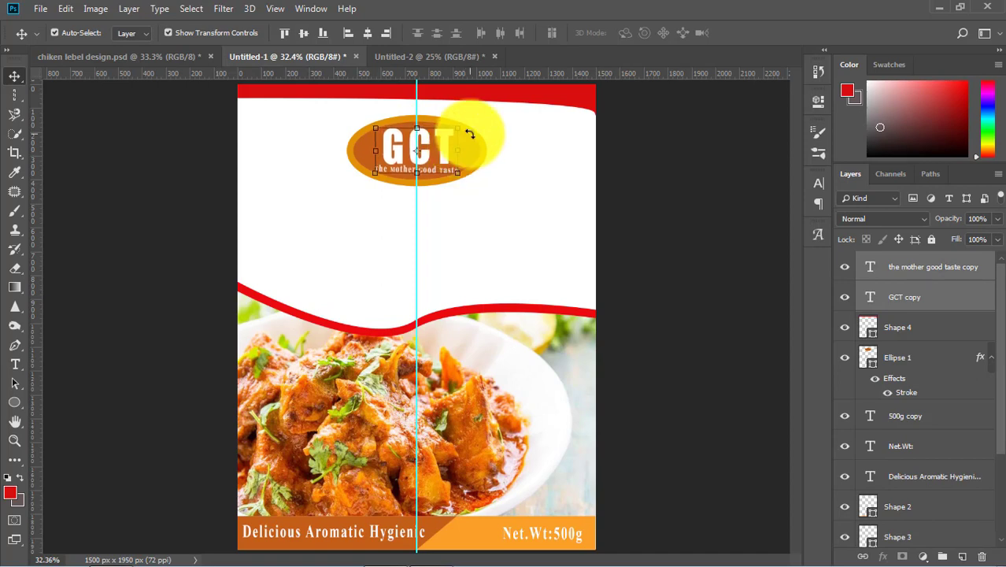
{"action": "left_click", "coordinate": [756, 331]}
- Scale the "GCT" and "the mother good taste" texts together to about 89% within the orange ellipse
{"action": "left_click", "coordinate": [482, 161]}
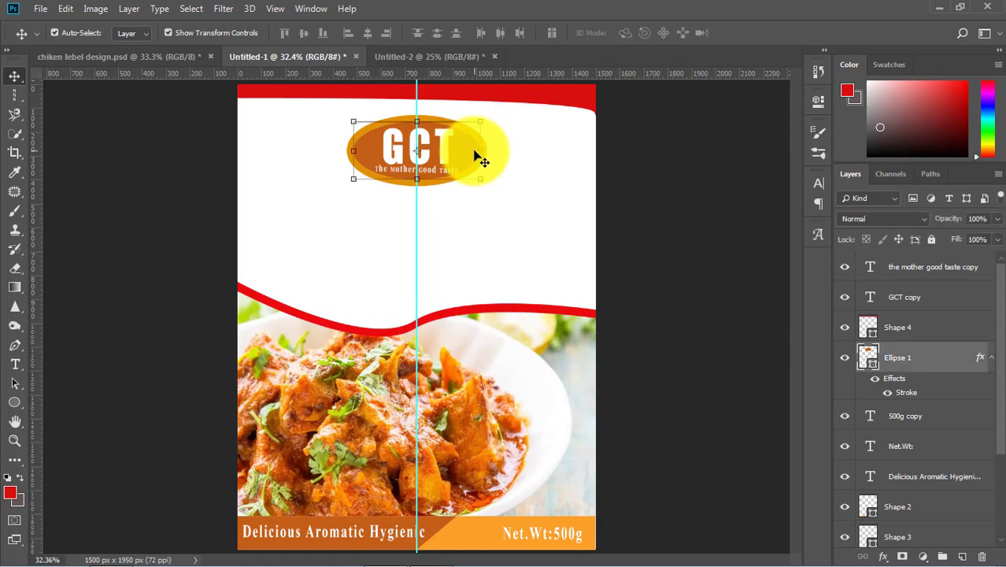
{"action": "left_click", "coordinate": [916, 300]}
{"action": "left_click", "coordinate": [911, 269], "text": "shift"}
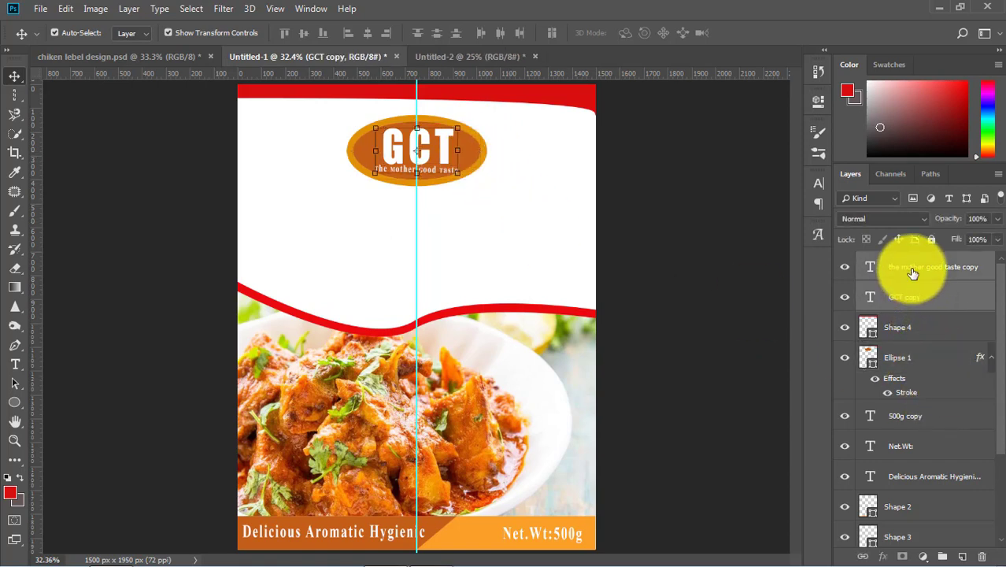
{"action": "left_click_drag", "start_coordinate": [457, 177], "coordinate": [449, 169]}
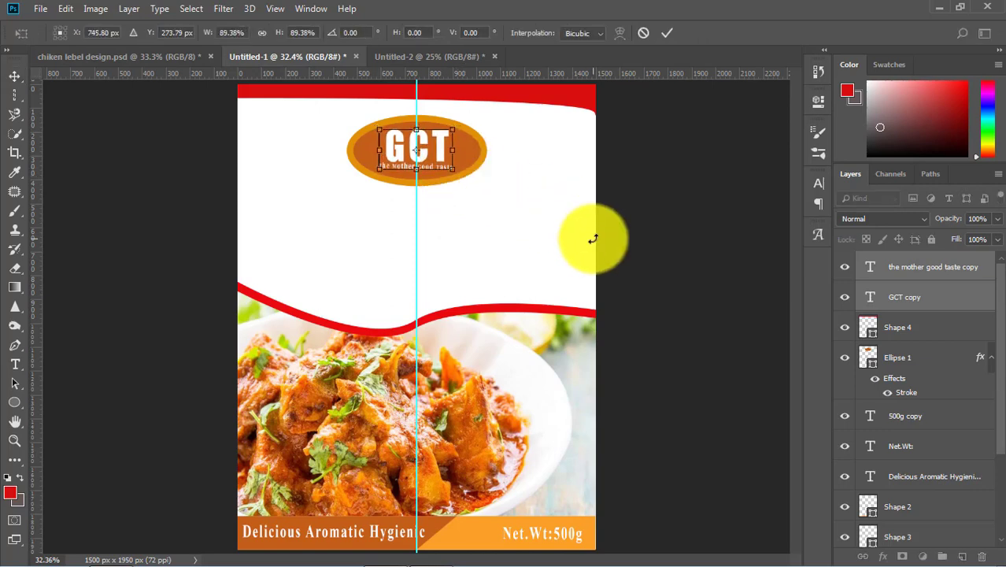
{"action": "key", "text": "Return"}
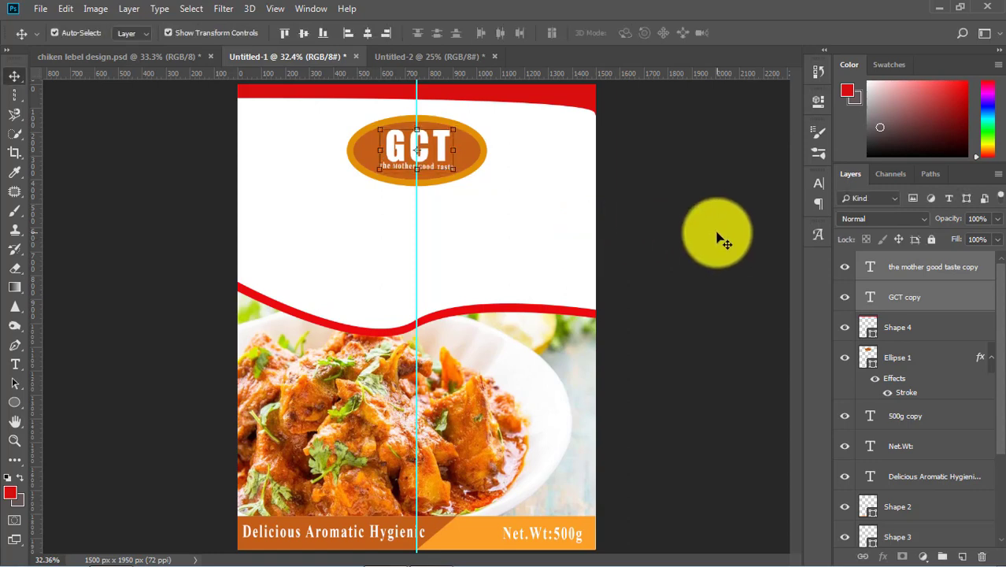
{"action": "left_click", "coordinate": [716, 235]}
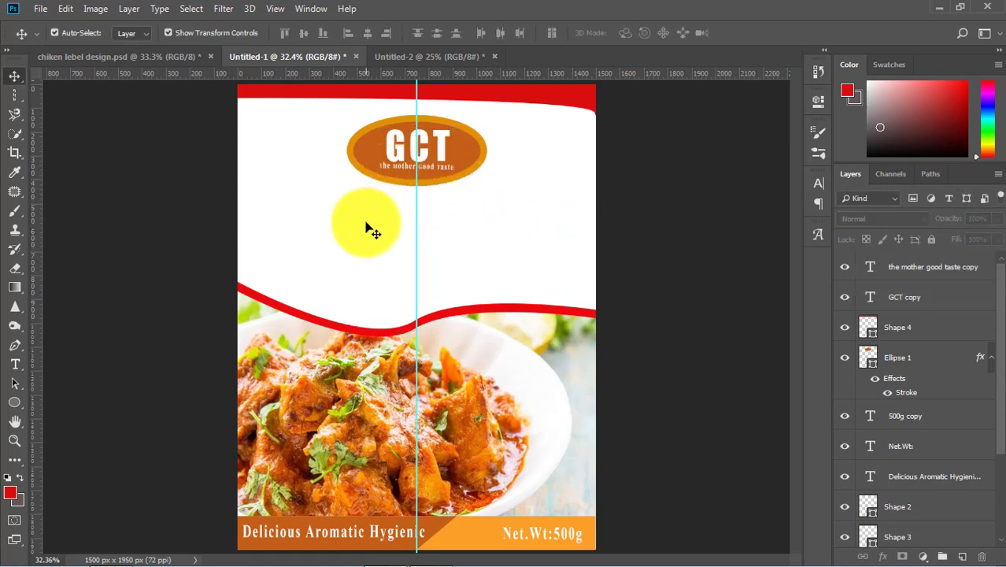
- Copy the "CHICKEN TIKKA MASALA" text from Untitled-2 into Untitled-1 and place it just beneath the logo ellipse
{"action": "left_click", "coordinate": [420, 62]}
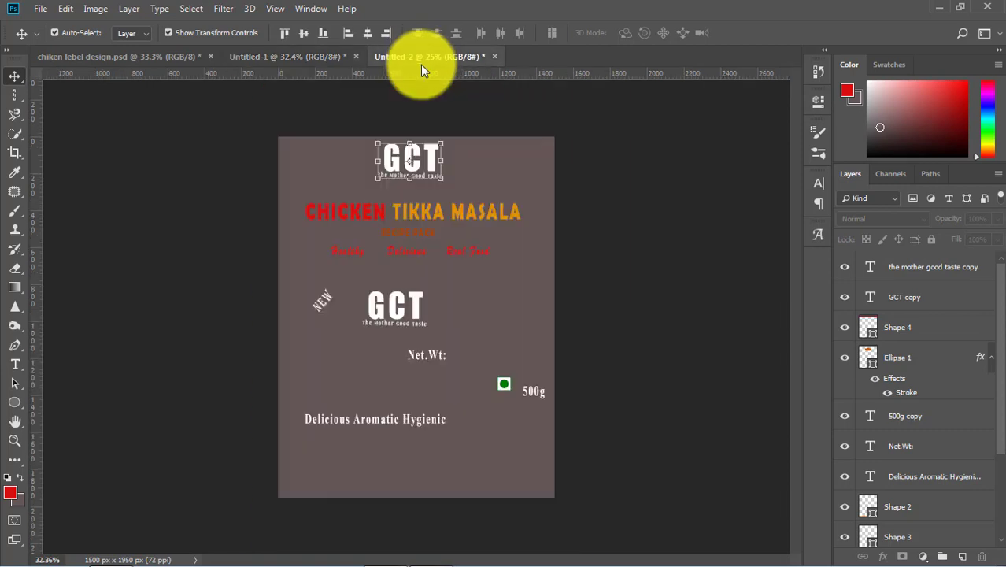
{"action": "left_click", "coordinate": [498, 220]}
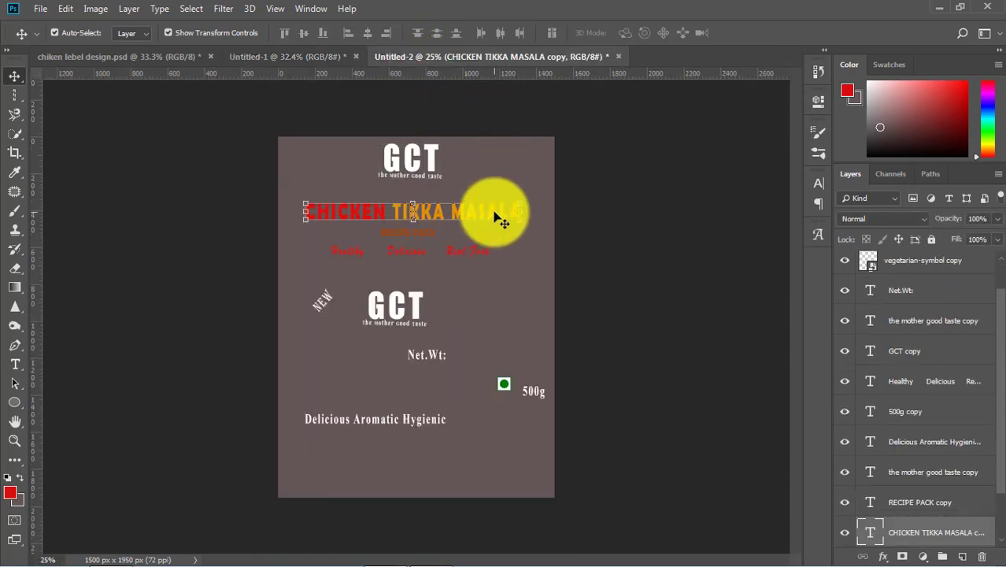
{"action": "left_click_drag", "start_coordinate": [498, 221], "coordinate": [423, 208]}
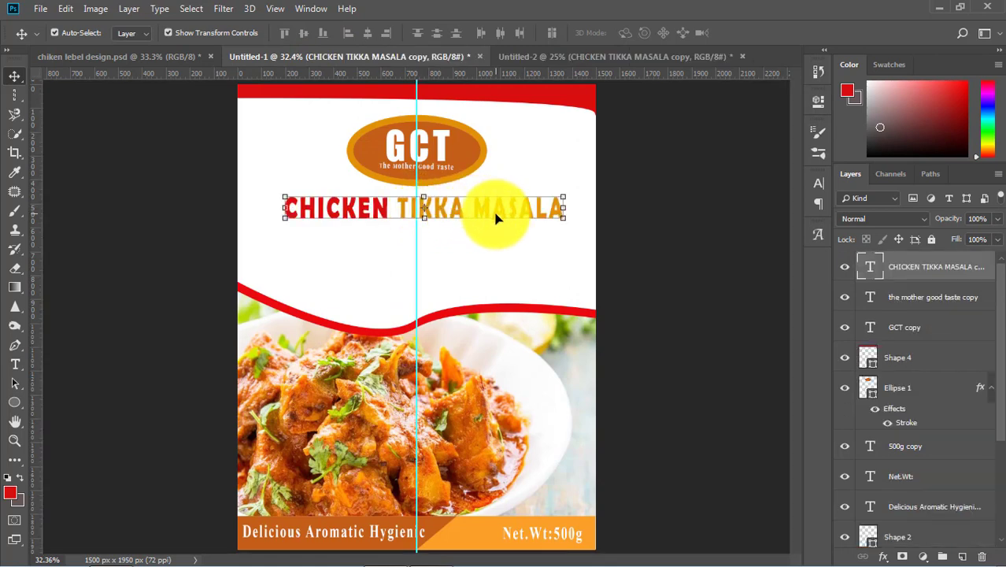
{"action": "left_click_drag", "start_coordinate": [485, 214], "coordinate": [473, 213]}
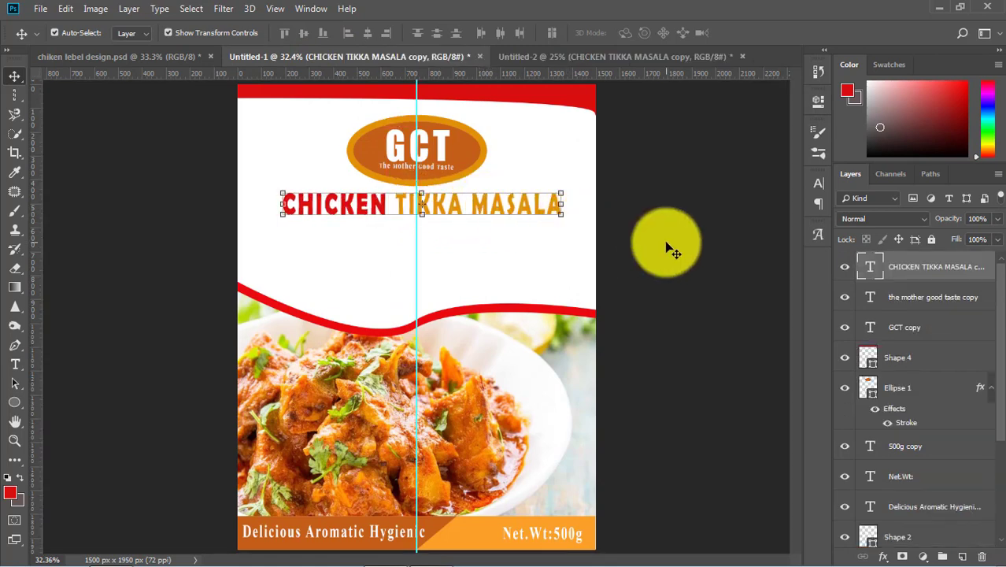
{"action": "left_click", "coordinate": [669, 243]}
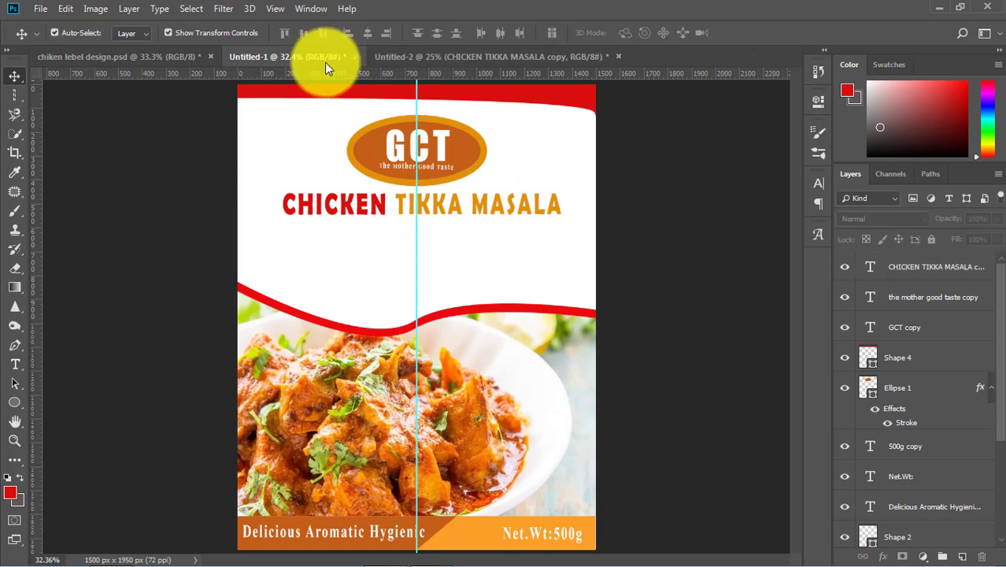
- Copy the "RECIPE PACK" text from Untitled-2 into Untitled-1 and centre it beneath the "CHICKEN TIKKA MASALA" title
{"action": "left_click", "coordinate": [402, 55]}
{"action": "left_click", "coordinate": [638, 230]}
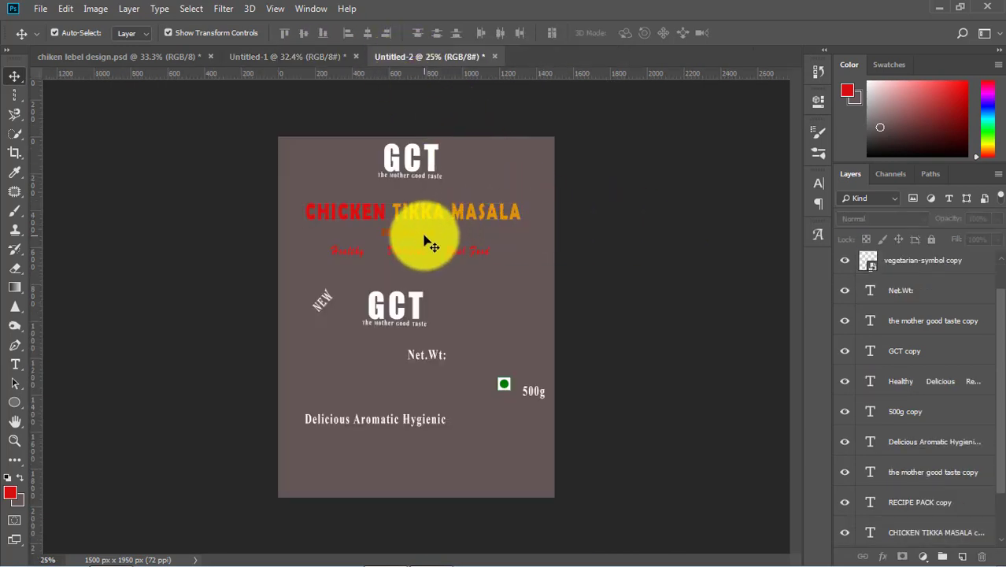
{"action": "left_click", "coordinate": [424, 235]}
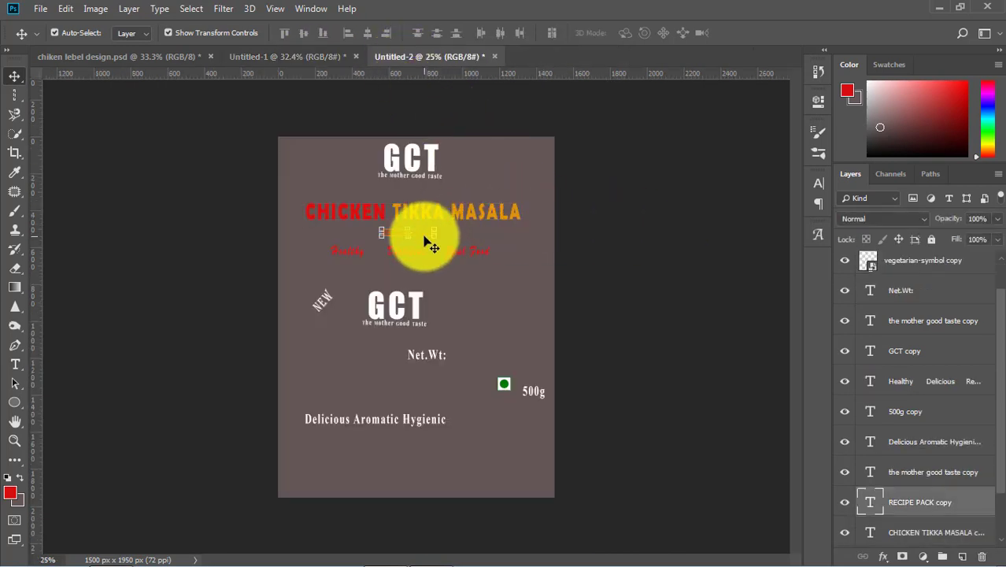
{"action": "left_click", "coordinate": [475, 250]}
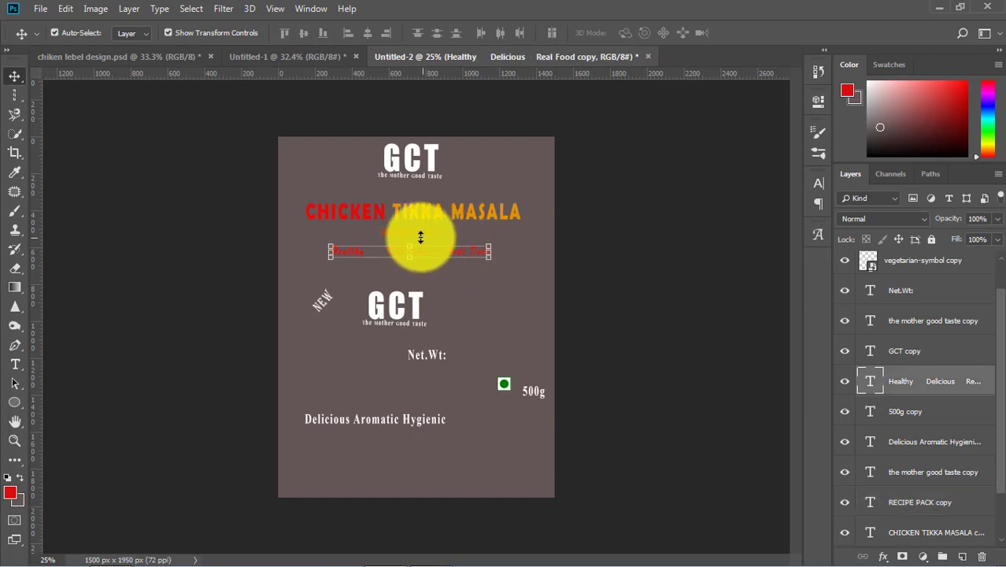
{"action": "left_click", "coordinate": [504, 293]}
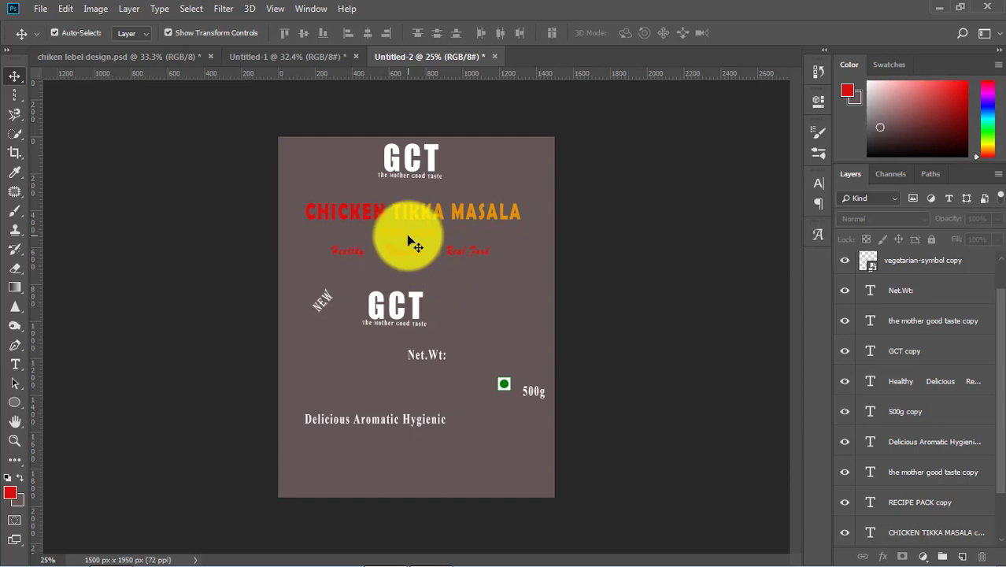
{"action": "mouse_move", "coordinate": [410, 240]}
{"action": "left_mouse_down"}
{"action": "mouse_move", "coordinate": [330, 153]}
{"action": "mouse_move", "coordinate": [314, 55]}
{"action": "mouse_move", "coordinate": [415, 236]}
{"action": "left_mouse_up"}
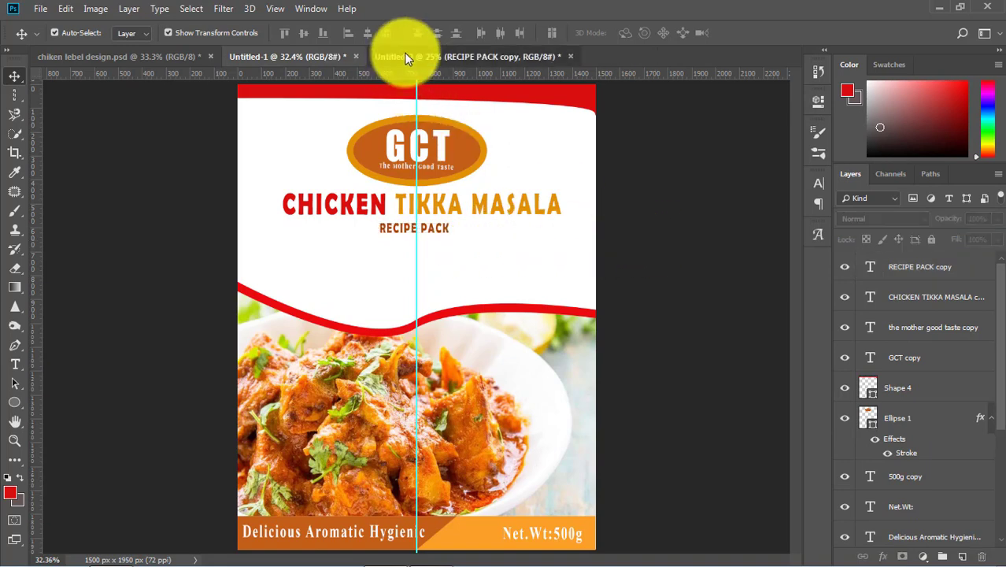
- Copy the "Healthy Delicious Real Food" text from Untitled-2 into Untitled-1 and place it beneath "RECIPE PACK"
{"action": "left_click", "coordinate": [460, 56]}
{"action": "mouse_move", "coordinate": [468, 260]}
{"action": "left_mouse_down"}
{"action": "mouse_move", "coordinate": [341, 61]}
{"action": "mouse_move", "coordinate": [433, 258]}
{"action": "mouse_move", "coordinate": [441, 252]}
{"action": "mouse_move", "coordinate": [427, 258]}
{"action": "left_mouse_up"}
{"action": "left_click", "coordinate": [629, 279]}
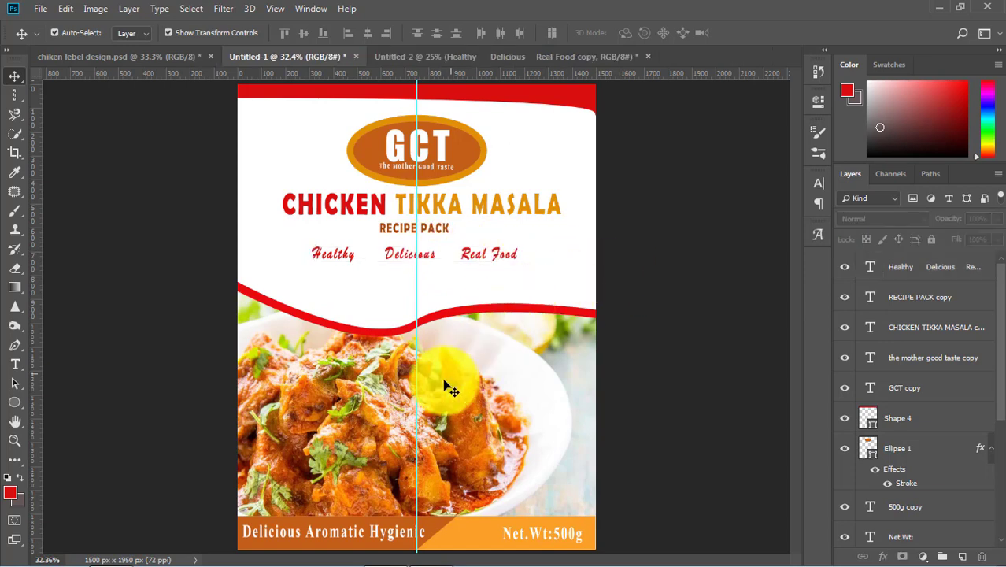
- Copy the green vegetarian symbol from Untitled-2 into Untitled-1 and place it near the canvas's upper-right corner, beside the logo ellipse
{"action": "left_click", "coordinate": [553, 54]}
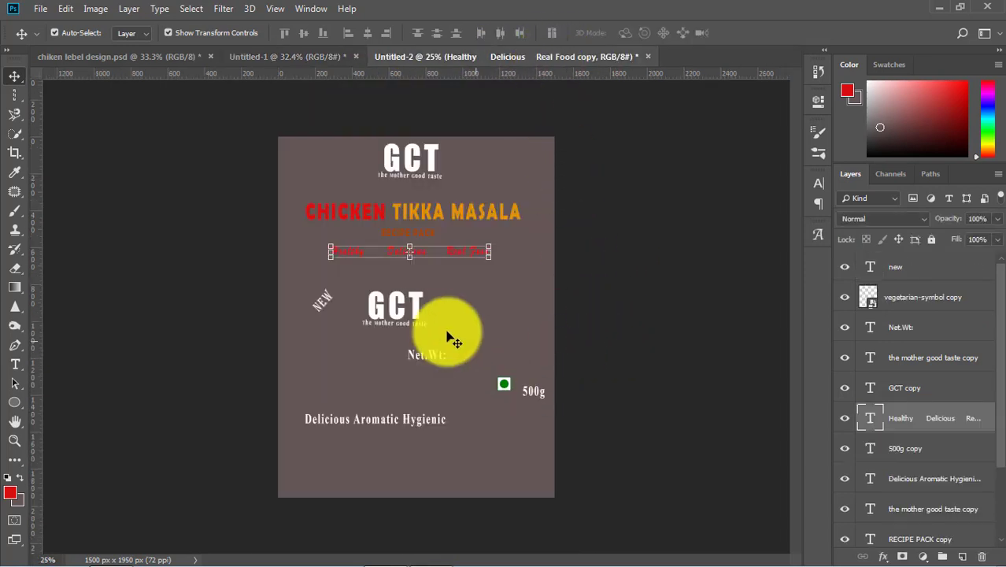
{"action": "left_click_drag", "start_coordinate": [505, 391], "coordinate": [573, 253]}
{"action": "left_click_drag", "start_coordinate": [572, 147], "coordinate": [575, 146]}
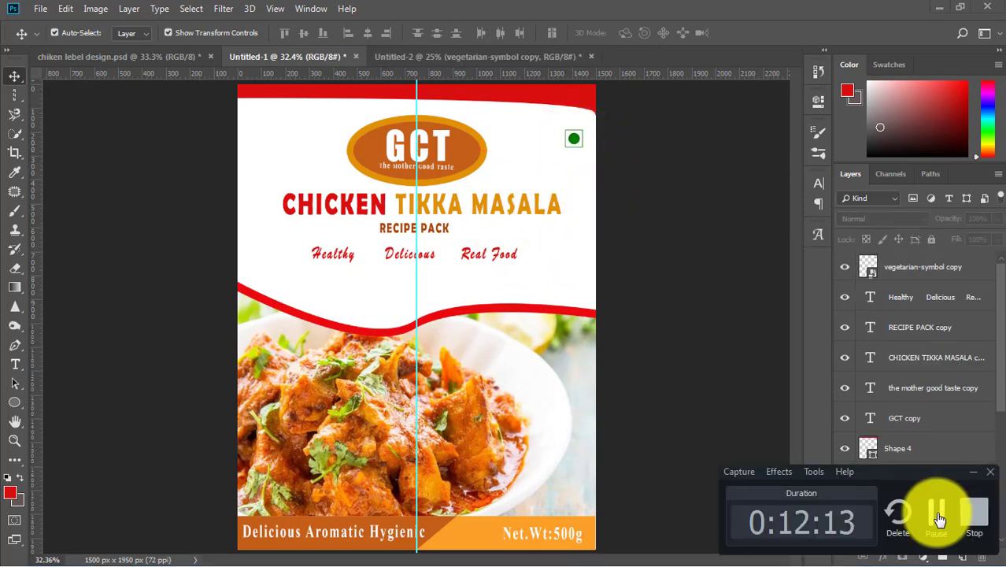
- Draw a red rectangle about 106 by 239 px near the canvas's upper-left corner
{"action": "scroll", "coordinate": [860, 366], "scroll_direction": "down", "scroll_amount": 3}
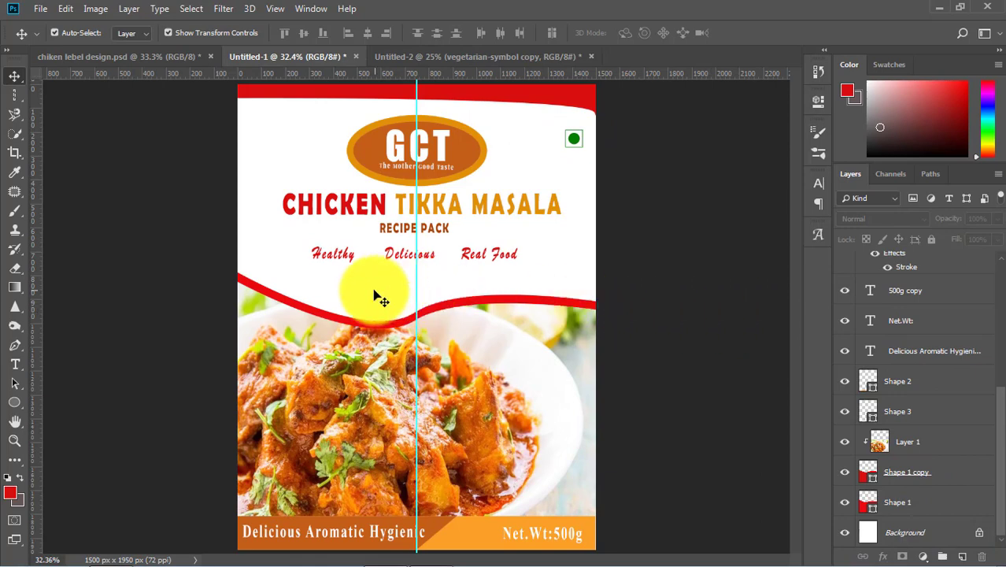
{"action": "left_click", "coordinate": [21, 402]}
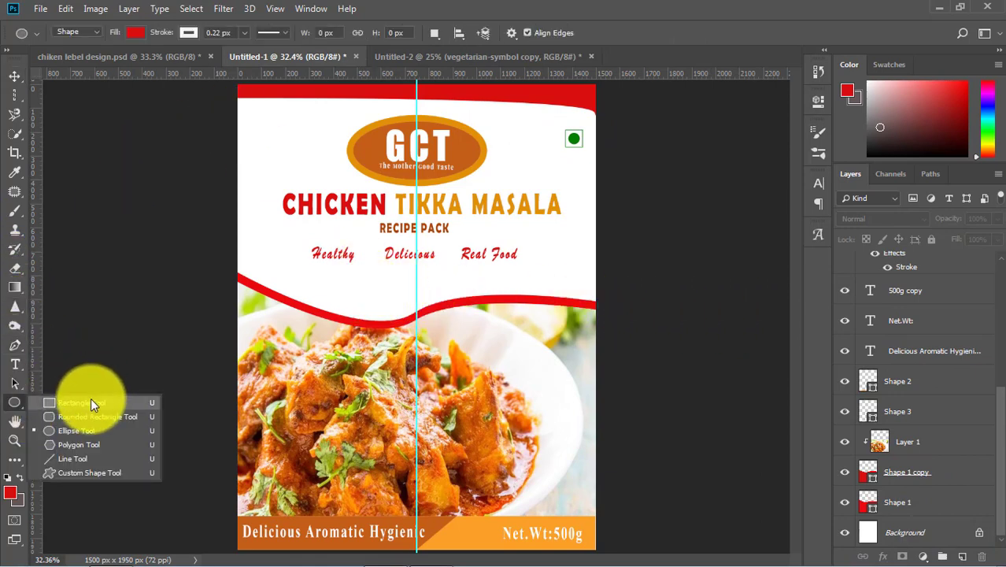
{"action": "left_click", "coordinate": [91, 402]}
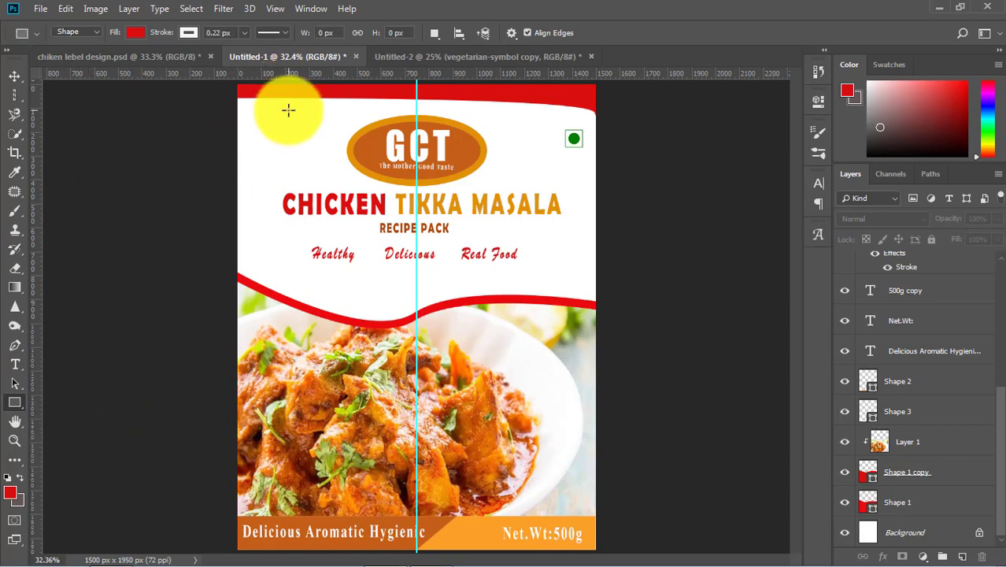
{"action": "left_click_drag", "start_coordinate": [271, 85], "coordinate": [248, 142]}
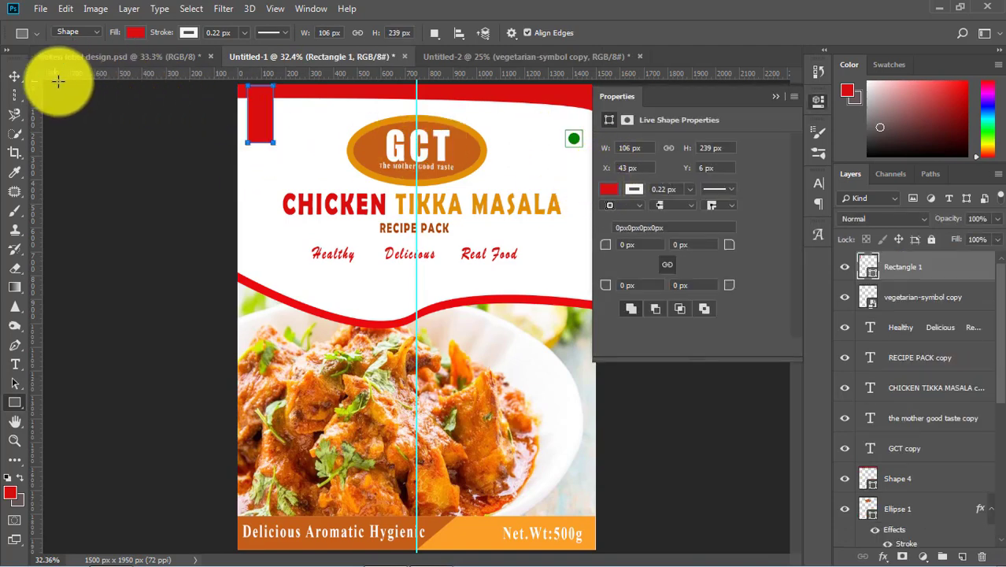
- Rotate the red rectangle about 47° and scale it to about 136% width and 127% height as a diagonal band across the canvas's upper-left corner
{"action": "left_click", "coordinate": [14, 75]}
{"action": "left_click", "coordinate": [264, 131]}
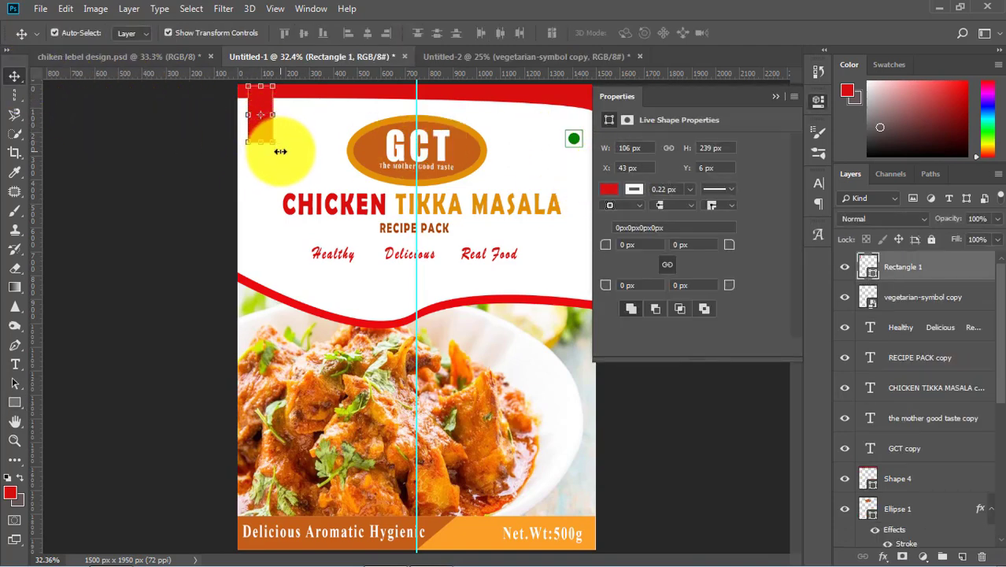
{"action": "left_click_drag", "start_coordinate": [282, 155], "coordinate": [247, 156]}
{"action": "left_click_drag", "start_coordinate": [281, 94], "coordinate": [241, 84]}
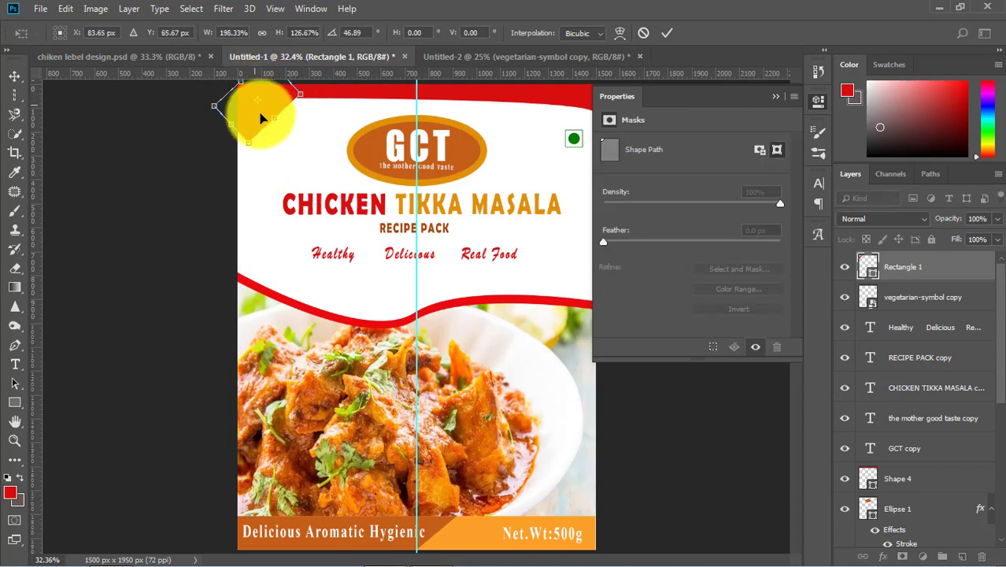
{"action": "left_click_drag", "start_coordinate": [260, 118], "coordinate": [279, 127]}
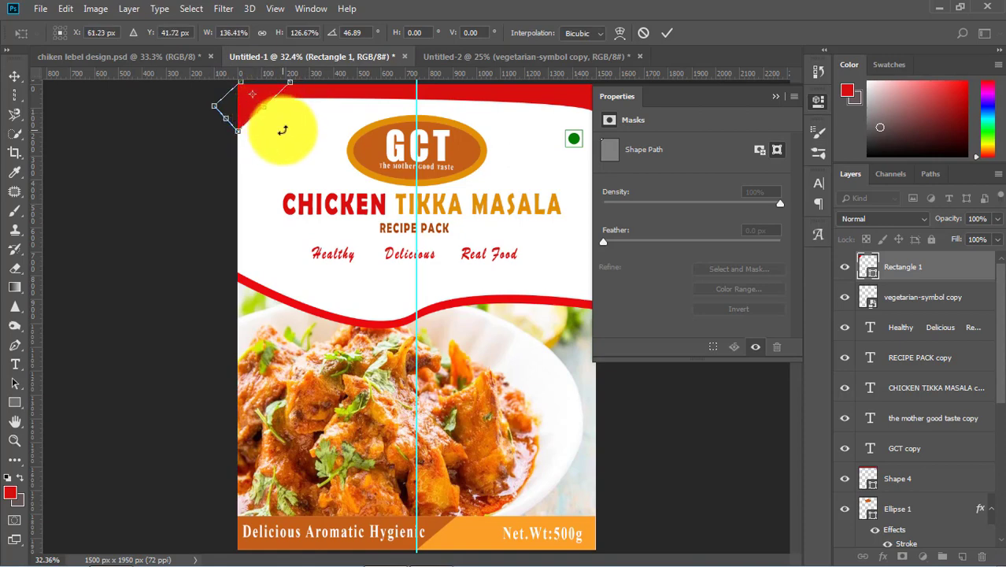
{"action": "key", "text": "Return"}
{"action": "left_click", "coordinate": [285, 158]}
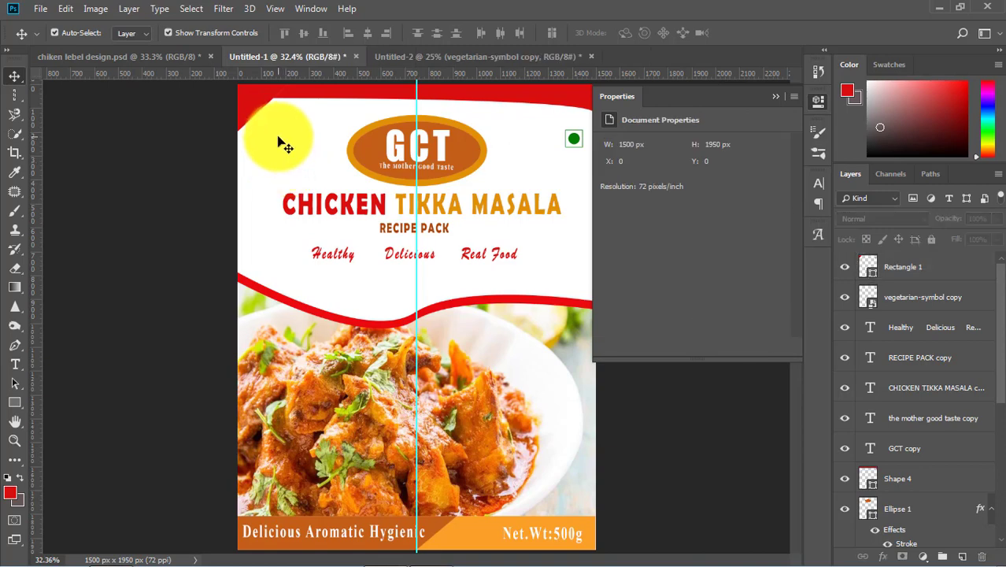
- Copy the slanted "NEW" text from Untitled-2 into Untitled-1 and place it on the red corner band
{"action": "left_click", "coordinate": [473, 56]}
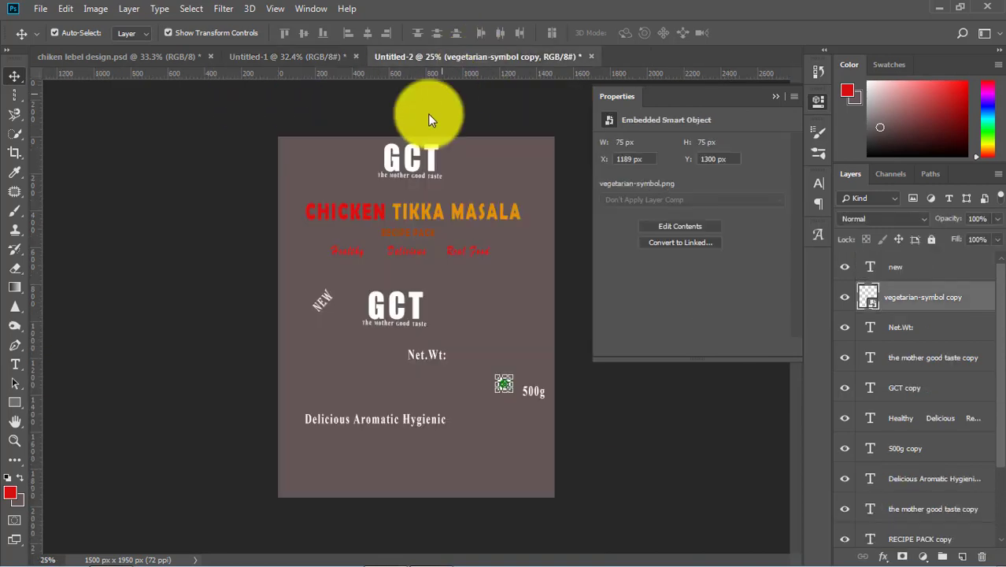
{"action": "left_click_drag", "start_coordinate": [330, 315], "coordinate": [252, 98]}
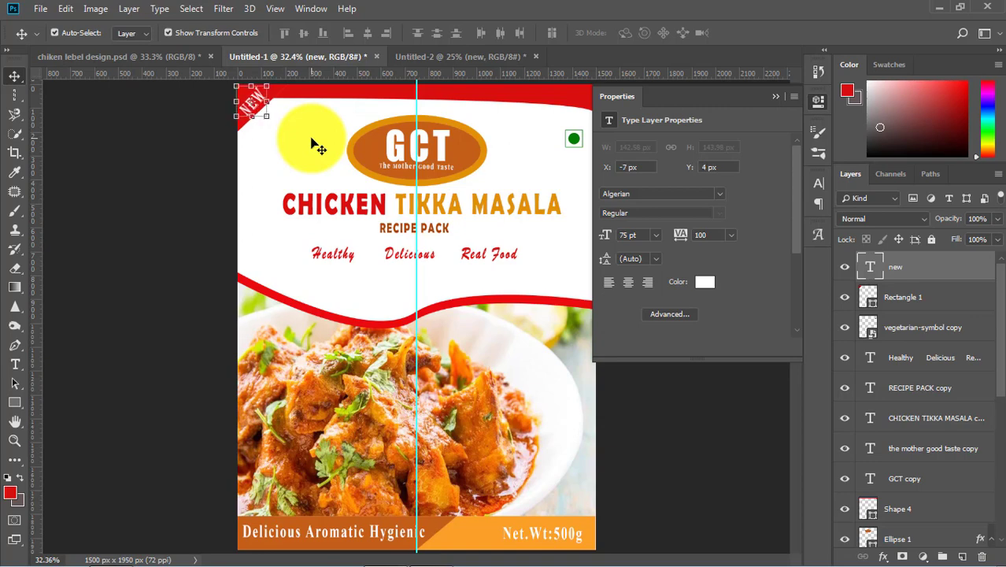
{"action": "left_click", "coordinate": [676, 478]}
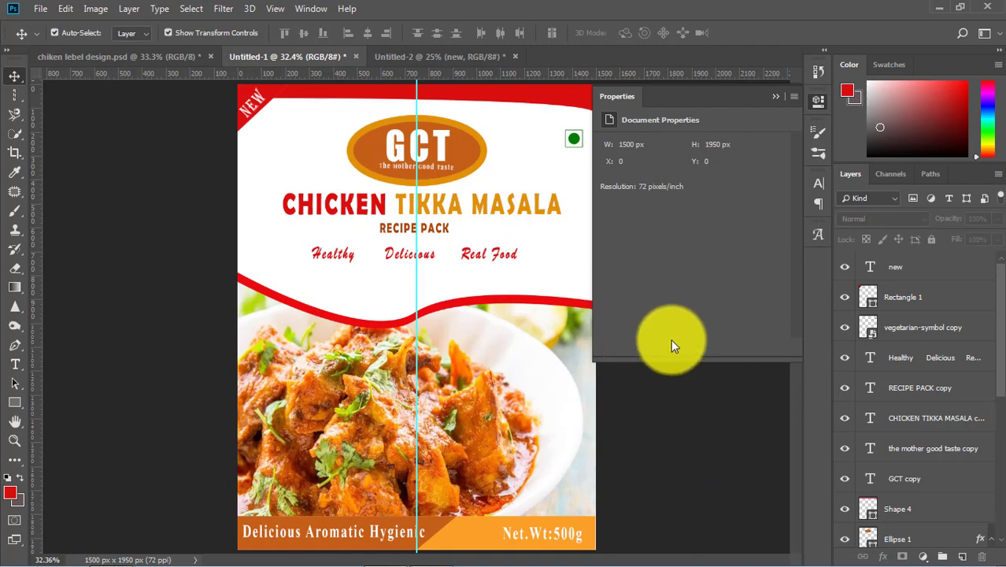
{"action": "left_click", "coordinate": [776, 96]}
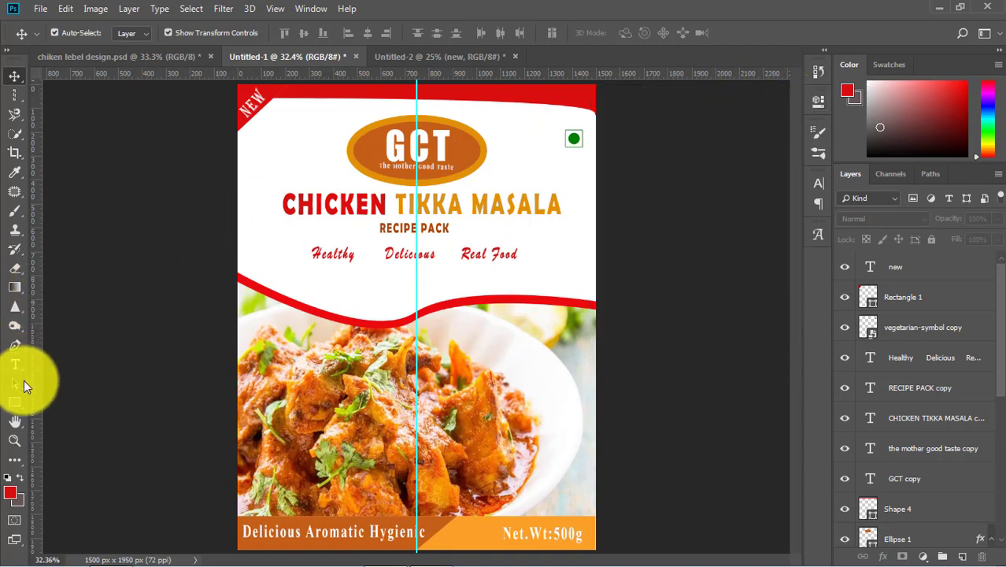
- Draw a red circle about 299 px in diameter over the right end of the wave border, against the canvas's edge
{"action": "left_click", "coordinate": [21, 405]}
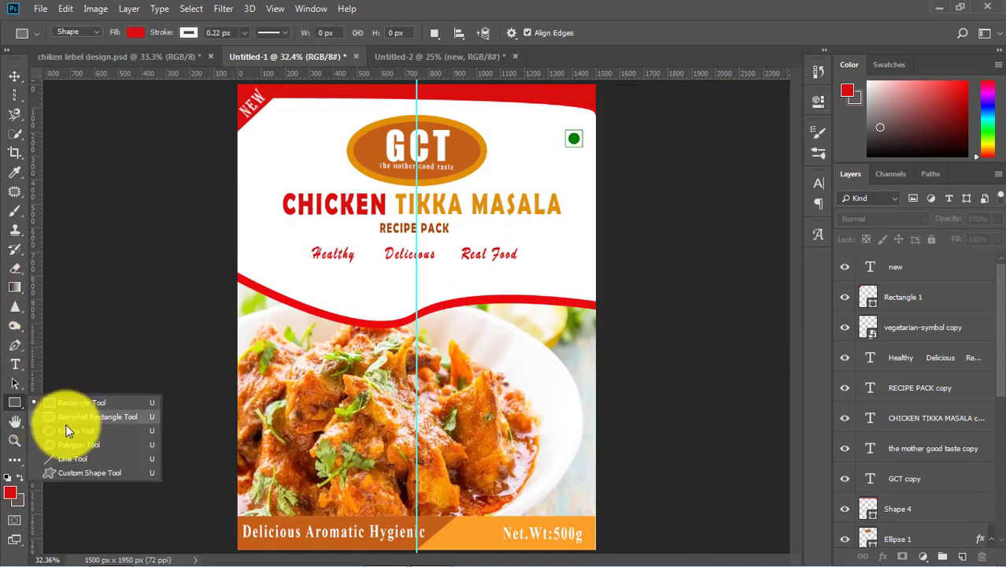
{"action": "left_click", "coordinate": [128, 426]}
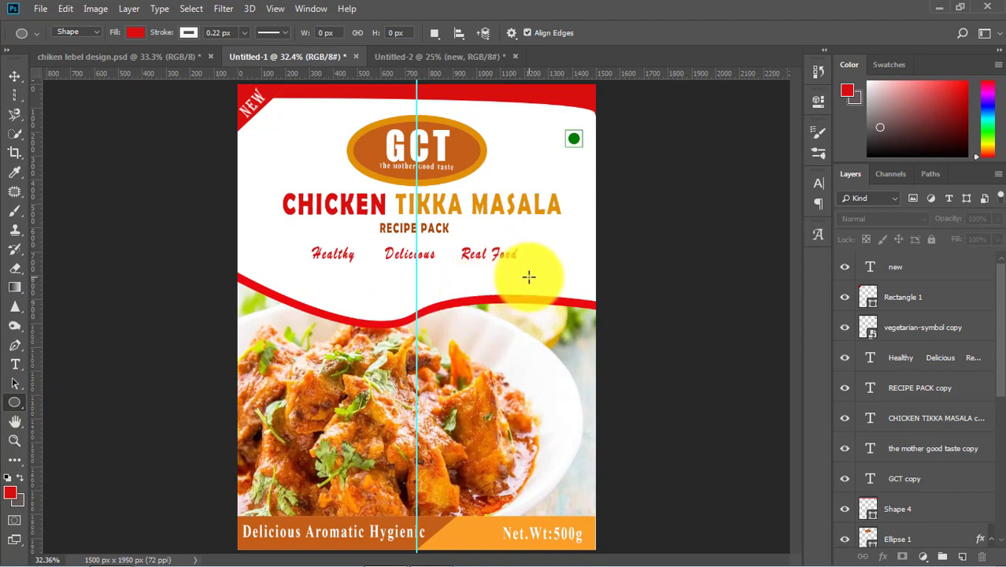
{"action": "left_click_drag", "start_coordinate": [525, 275], "coordinate": [596, 371]}
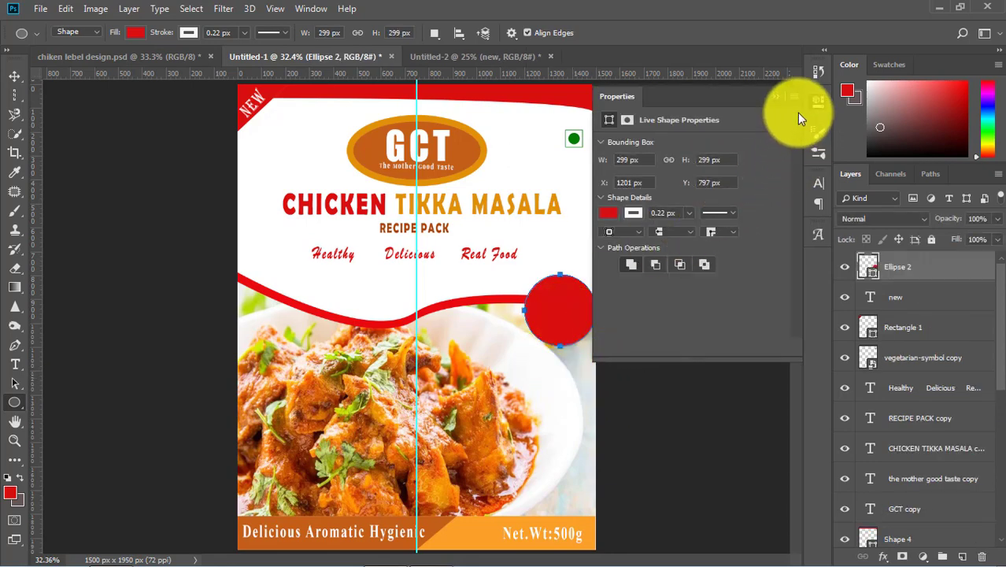
{"action": "left_click", "coordinate": [779, 98]}
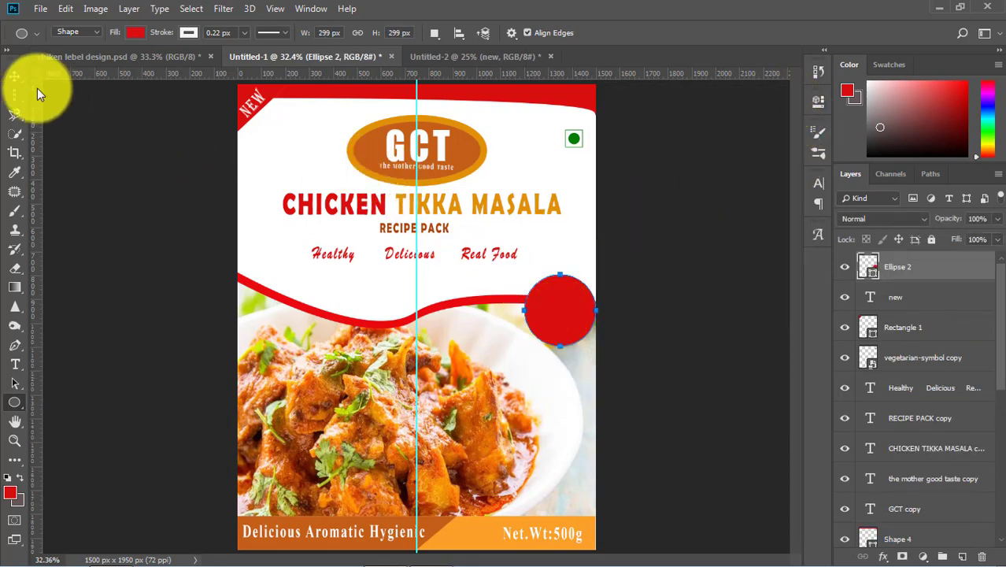
- Recolor the red circle to brown c55f17, sampled from the footer band
{"action": "left_click", "coordinate": [15, 77]}
{"action": "key", "text": "ctrl+t"}
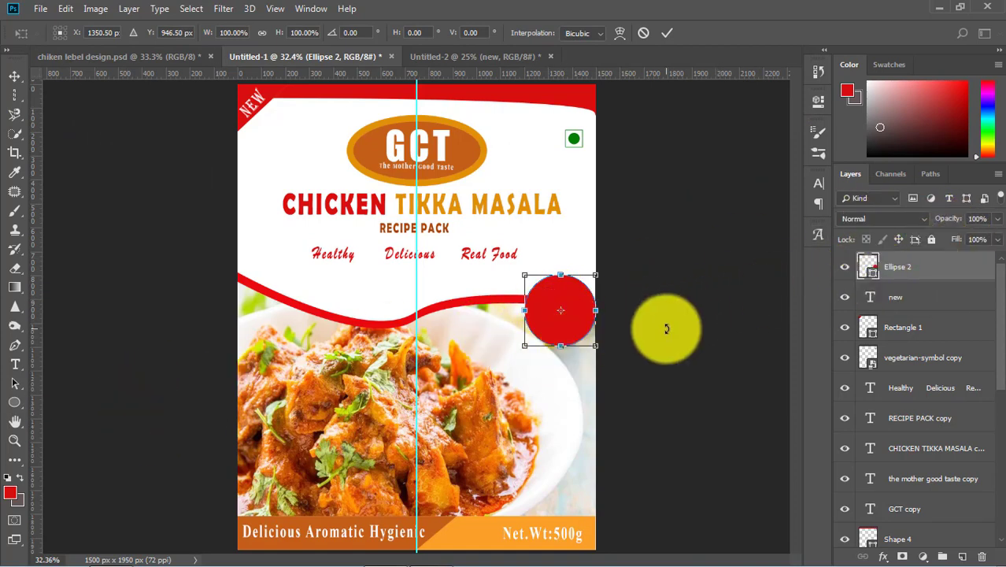
{"action": "key", "text": "Return"}
{"action": "left_click", "coordinate": [718, 316]}
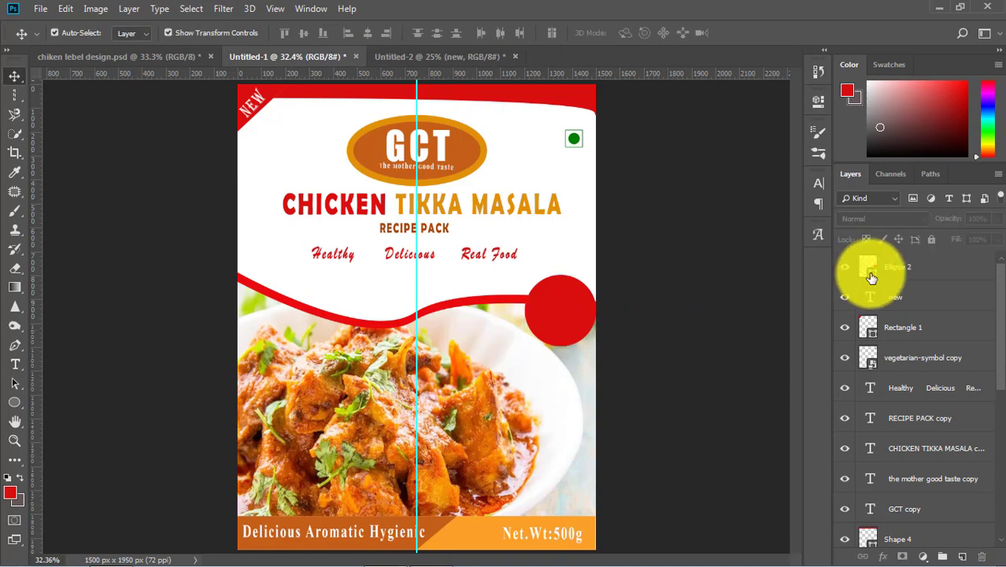
{"action": "left_click", "coordinate": [870, 274]}
{"action": "double_click", "coordinate": [866, 277]}
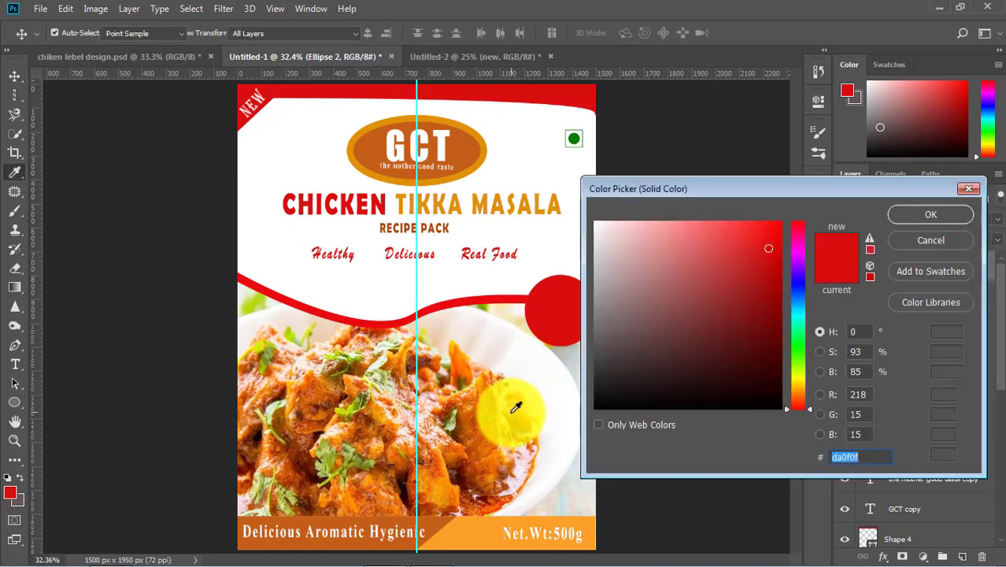
{"action": "left_click", "coordinate": [435, 523]}
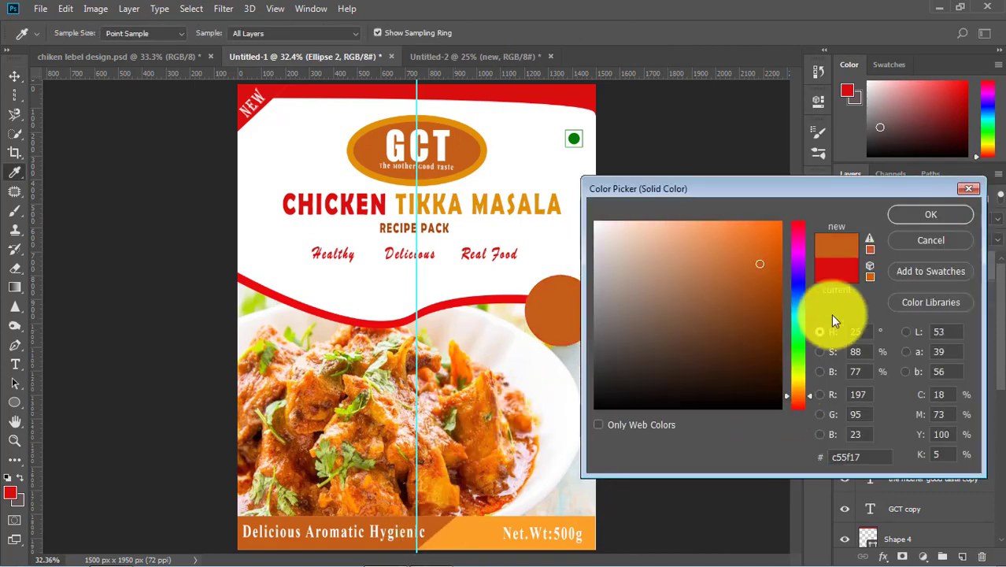
{"action": "left_click", "coordinate": [931, 217]}
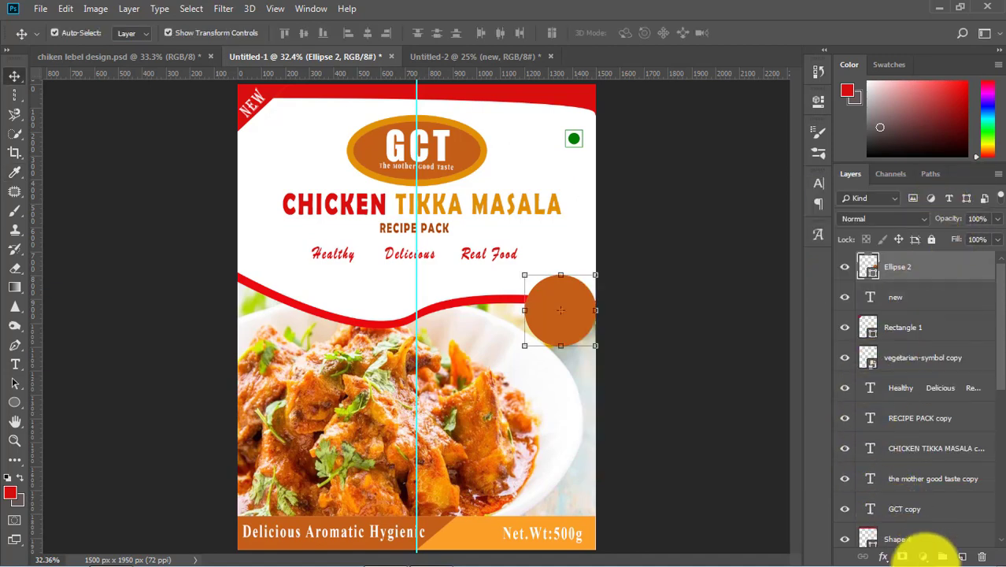
- Add an orange outside stroke slightly thinner than 27 px to the brown circle and shift the circle inward from the canvas's right edge
{"action": "left_click", "coordinate": [901, 558]}
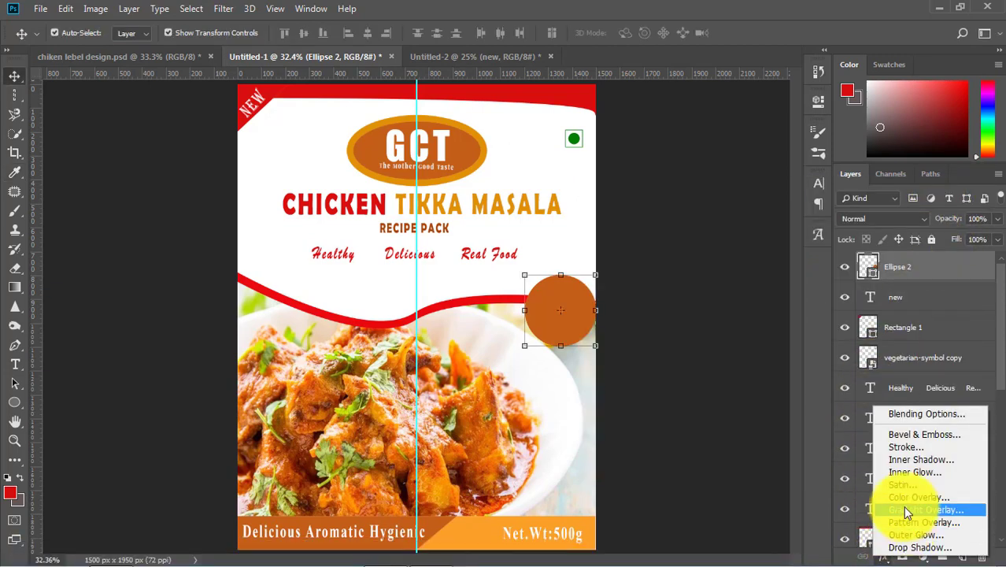
{"action": "left_click", "coordinate": [907, 448]}
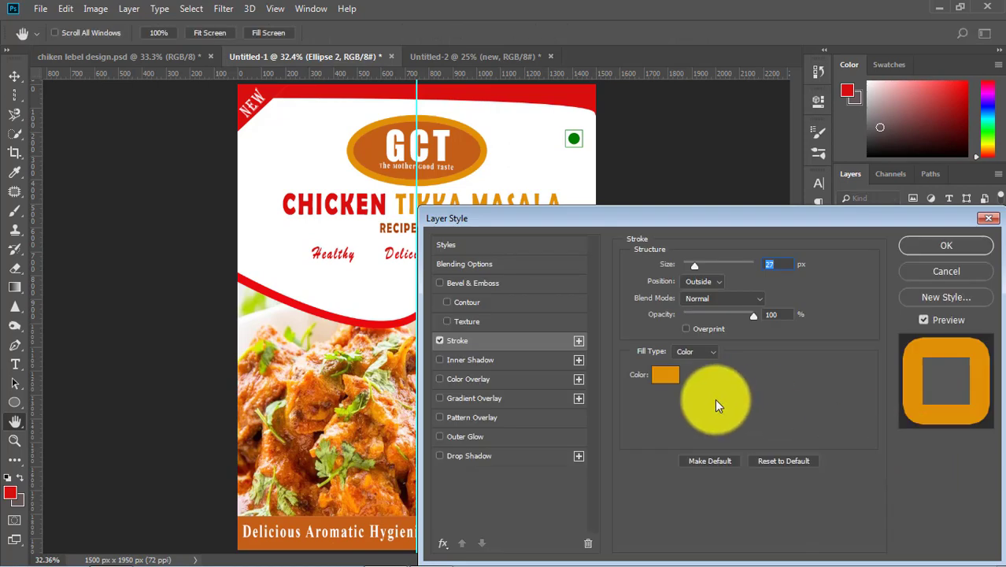
{"action": "left_click_drag", "start_coordinate": [709, 220], "coordinate": [647, 384]}
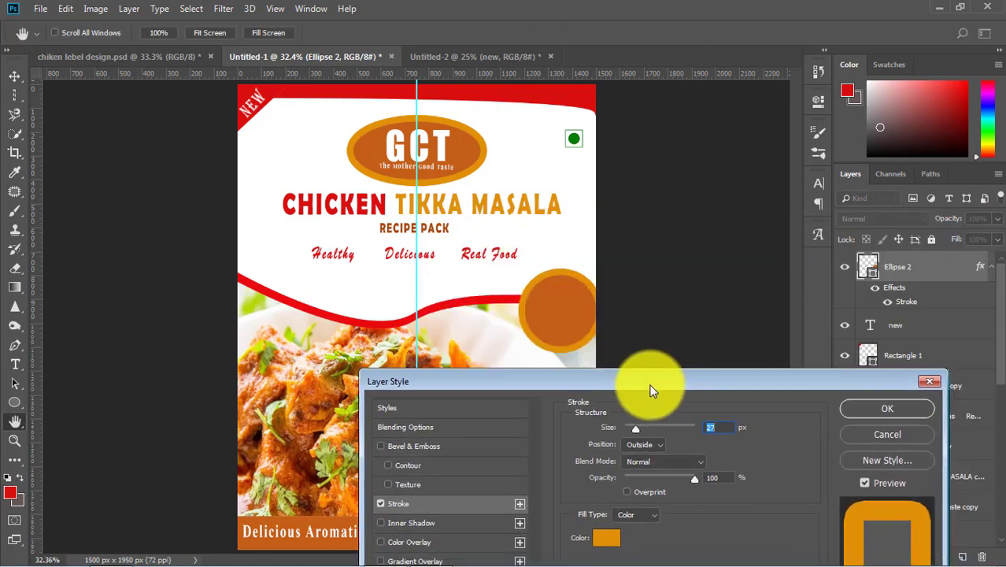
{"action": "mouse_move", "coordinate": [636, 428]}
{"action": "left_mouse_down"}
{"action": "mouse_move", "coordinate": [704, 428]}
{"action": "mouse_move", "coordinate": [634, 429]}
{"action": "left_mouse_up"}
{"action": "left_click", "coordinate": [879, 407]}
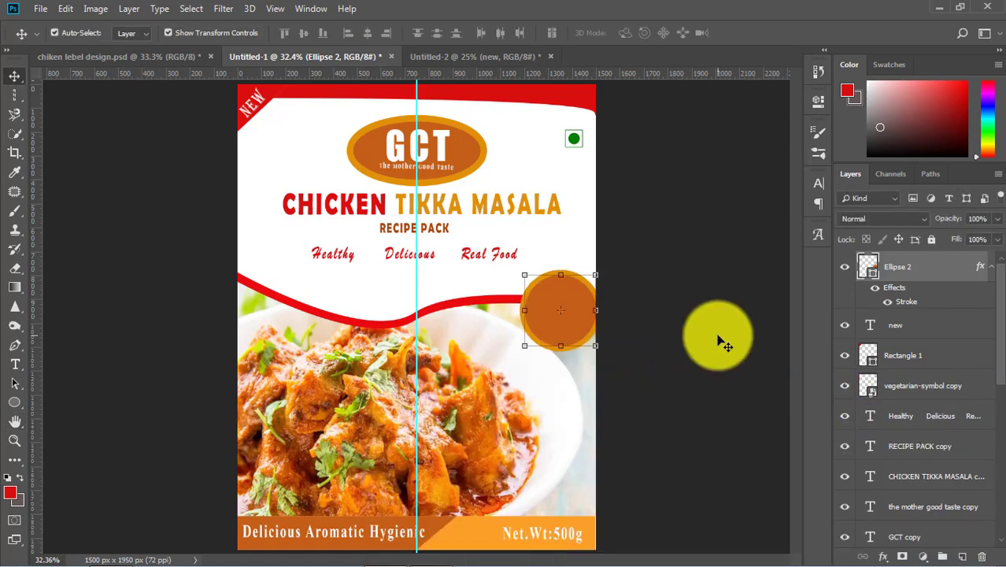
{"action": "left_click_drag", "start_coordinate": [572, 337], "coordinate": [358, 307]}
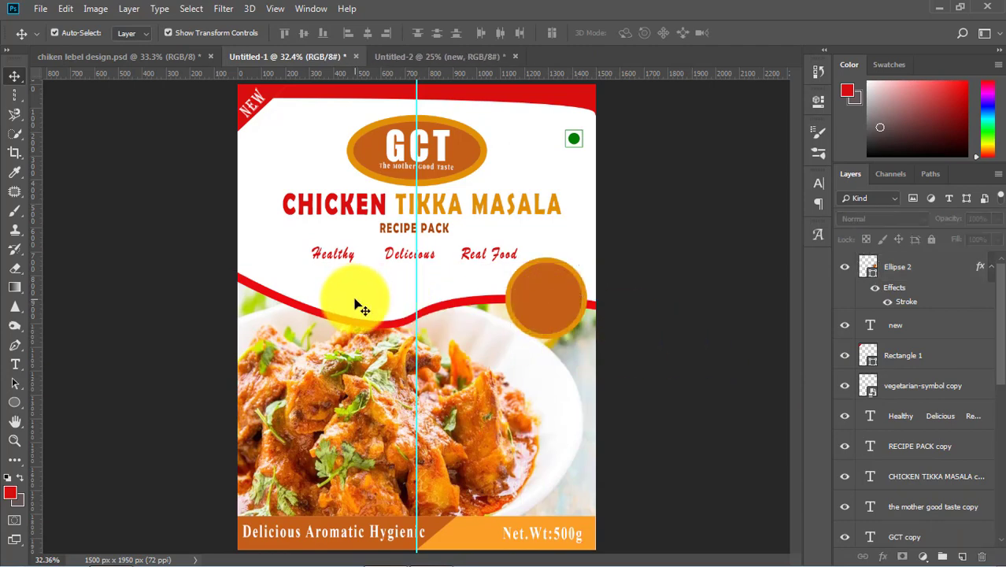
- On a new layer, stamp the red ornament brush at 2143 px and 79% opacity at the canvas's top center and, flipped upward, over the wave border
{"action": "left_click", "coordinate": [19, 215]}
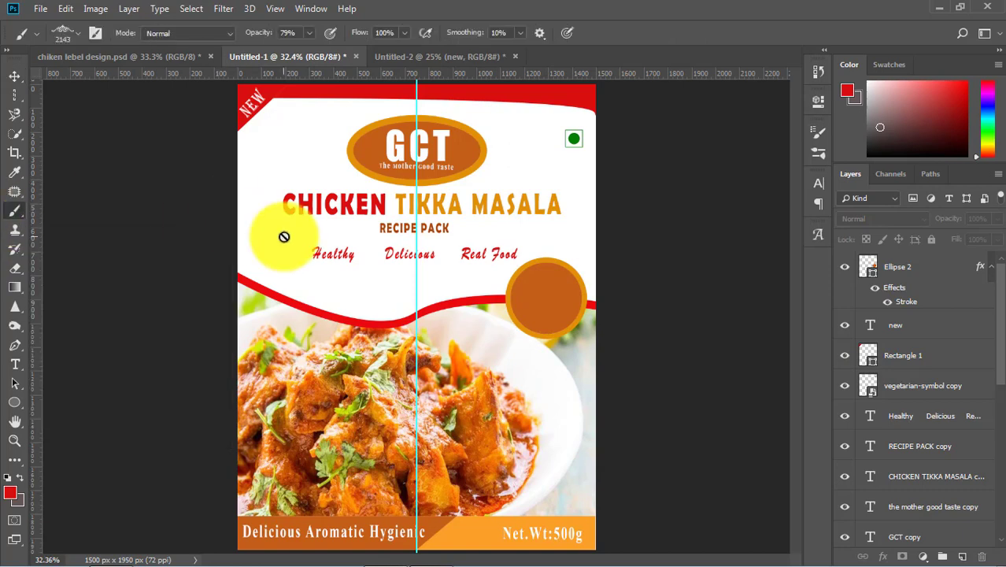
{"action": "left_click", "coordinate": [963, 557]}
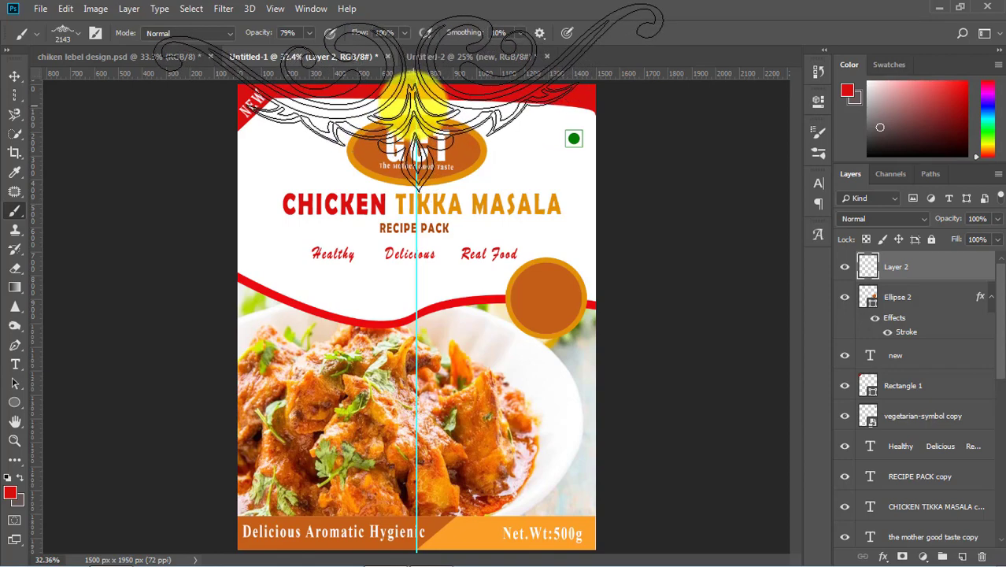
{"action": "left_click", "coordinate": [421, 94]}
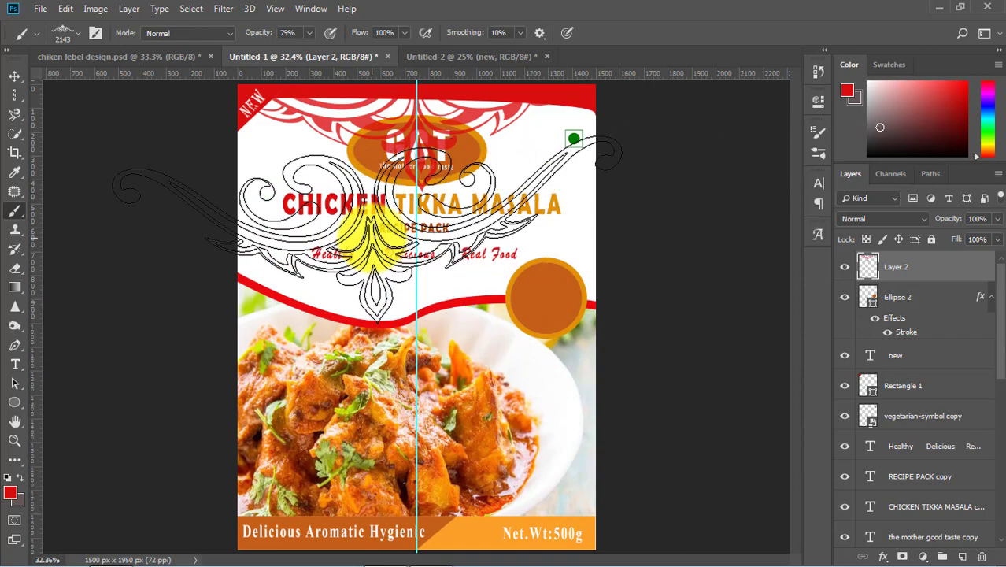
{"action": "right_click", "coordinate": [382, 240]}
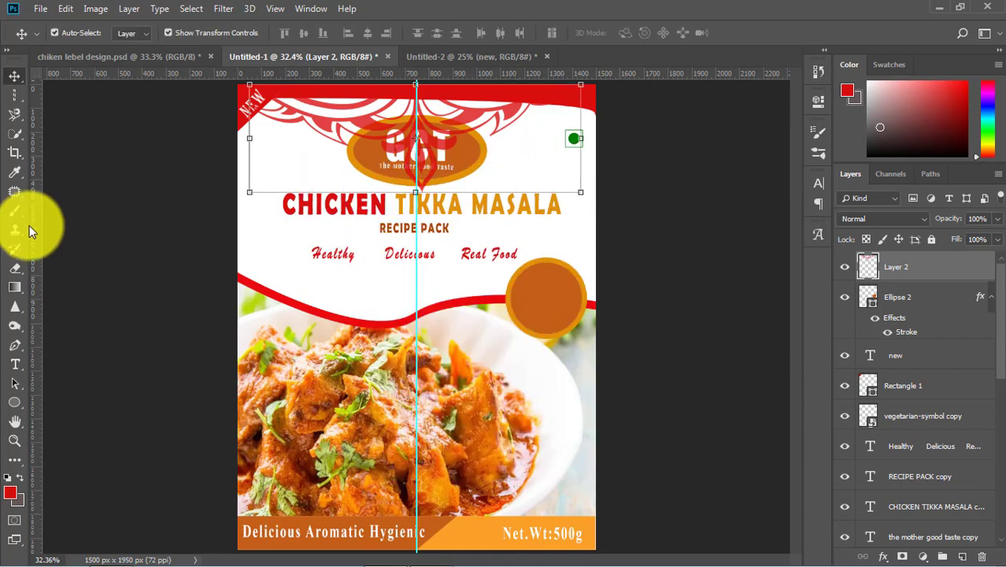
{"action": "left_click", "coordinate": [15, 211]}
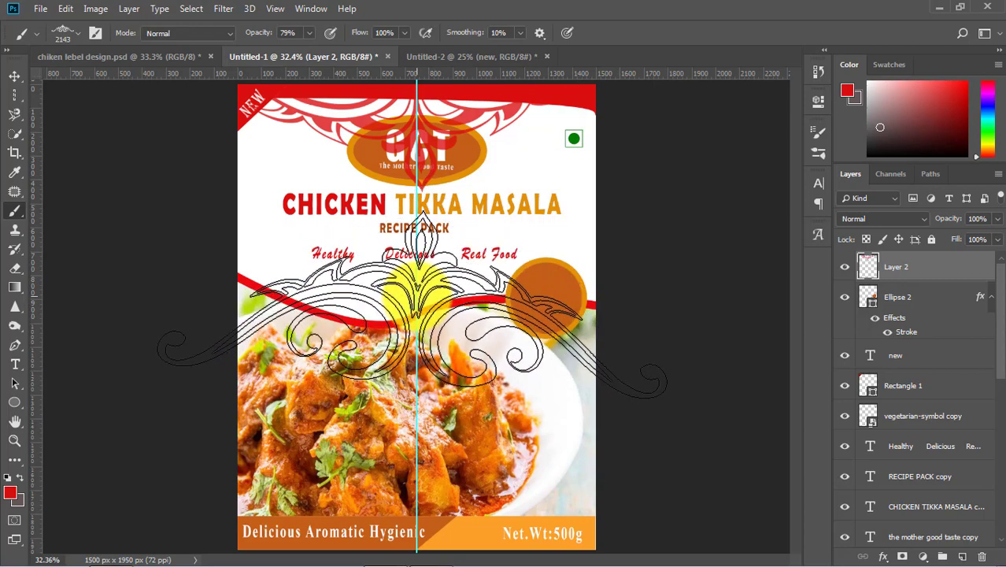
{"action": "left_click", "coordinate": [415, 306]}
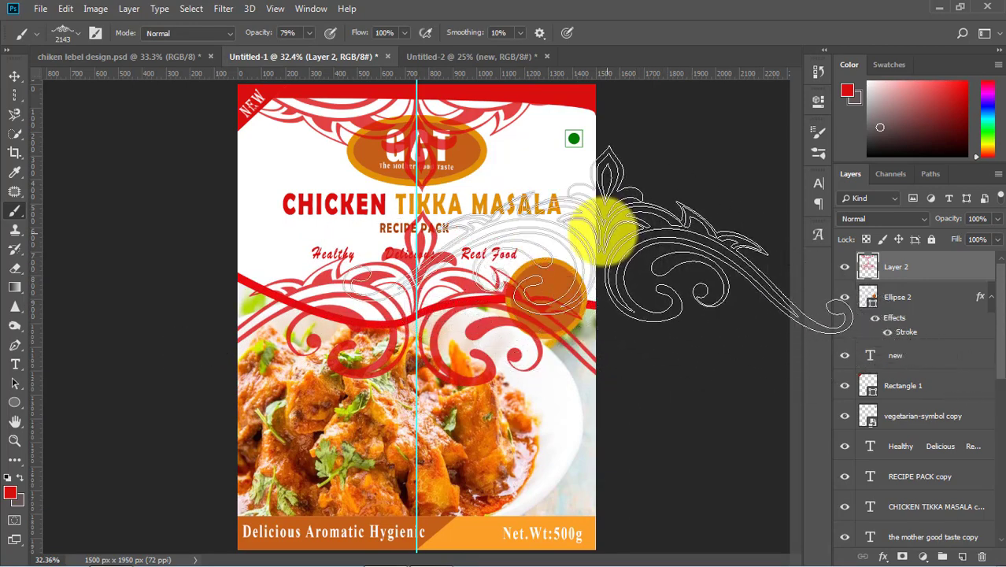
- Stamp the same ornament rotated to point inward at the canvas's left and right edges, level with the product title
{"action": "right_click", "coordinate": [504, 185]}
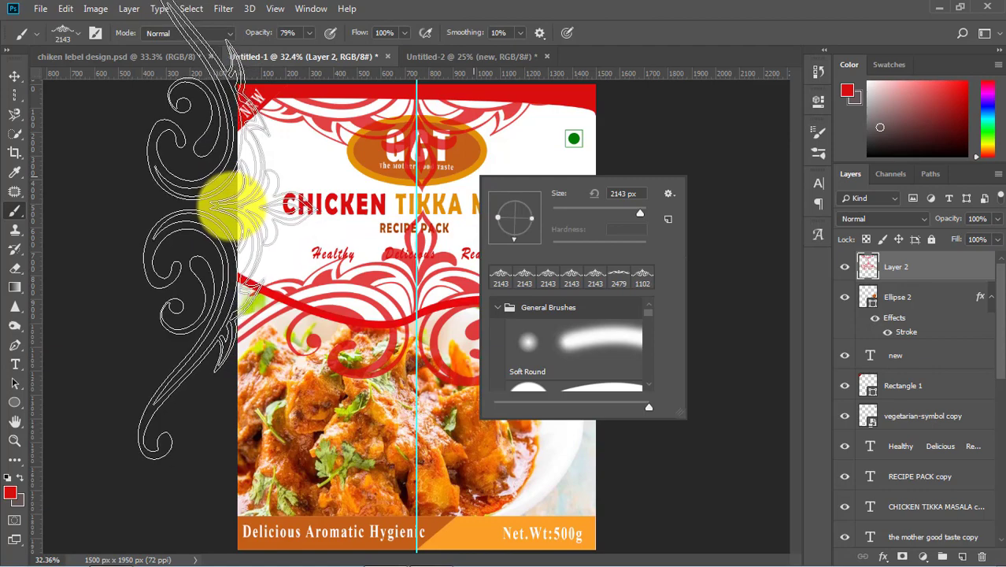
{"action": "left_click", "coordinate": [230, 201]}
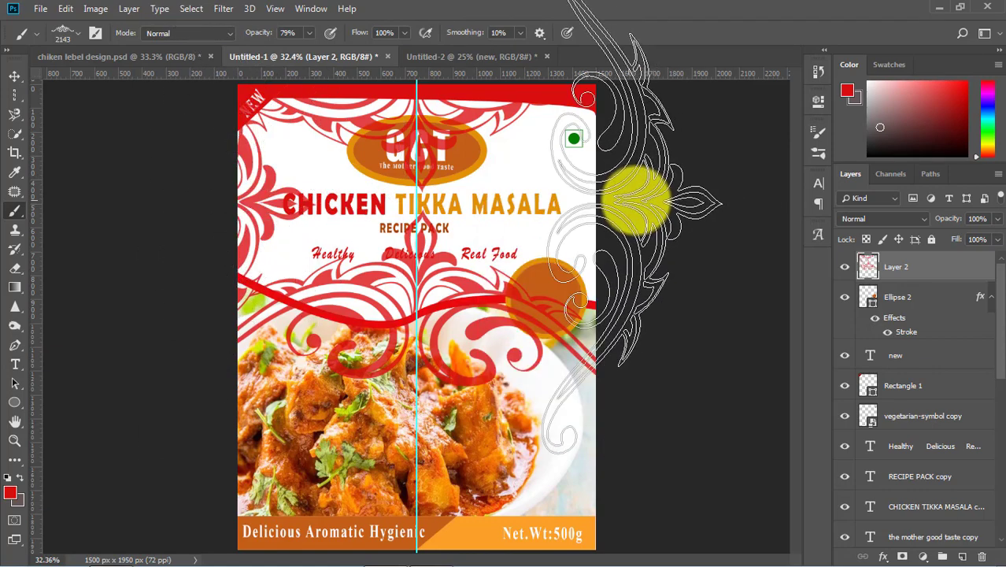
{"action": "right_click", "coordinate": [596, 192]}
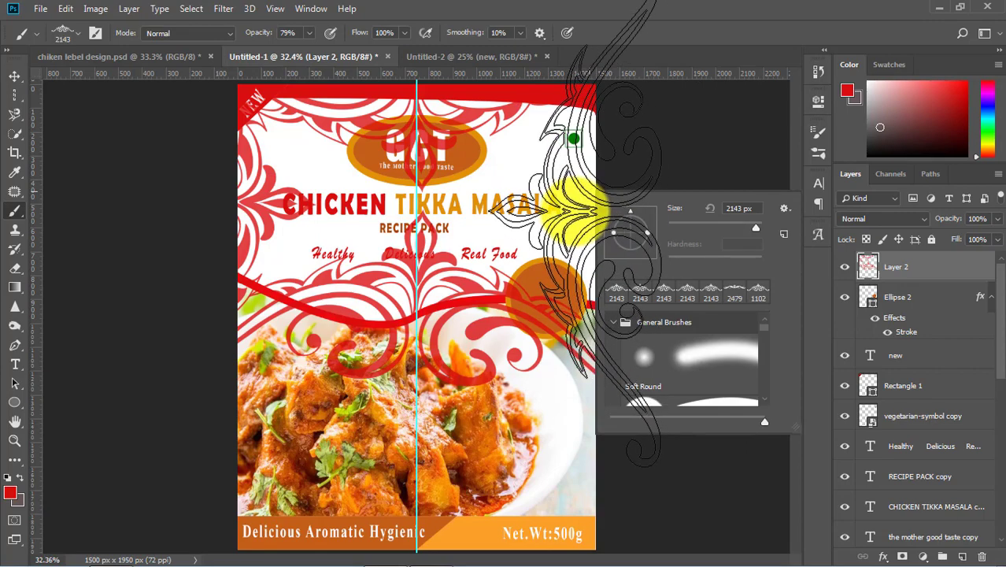
{"action": "left_click", "coordinate": [592, 211]}
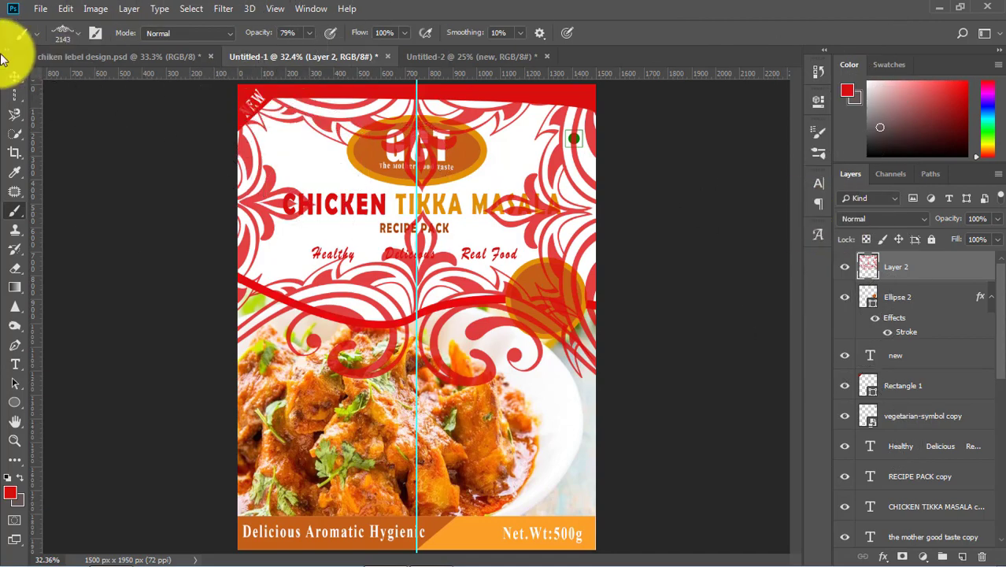
- Move the ornament layer, Layer 2, down the layer stack to directly above Background, beneath Shape 1
{"action": "left_click", "coordinate": [13, 76]}
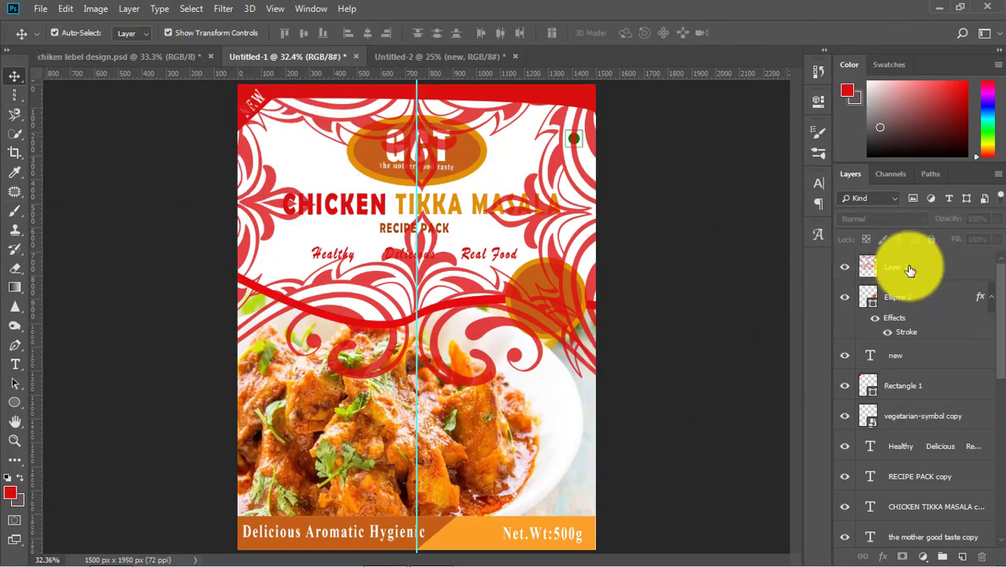
{"action": "left_click_drag", "start_coordinate": [910, 266], "coordinate": [878, 455]}
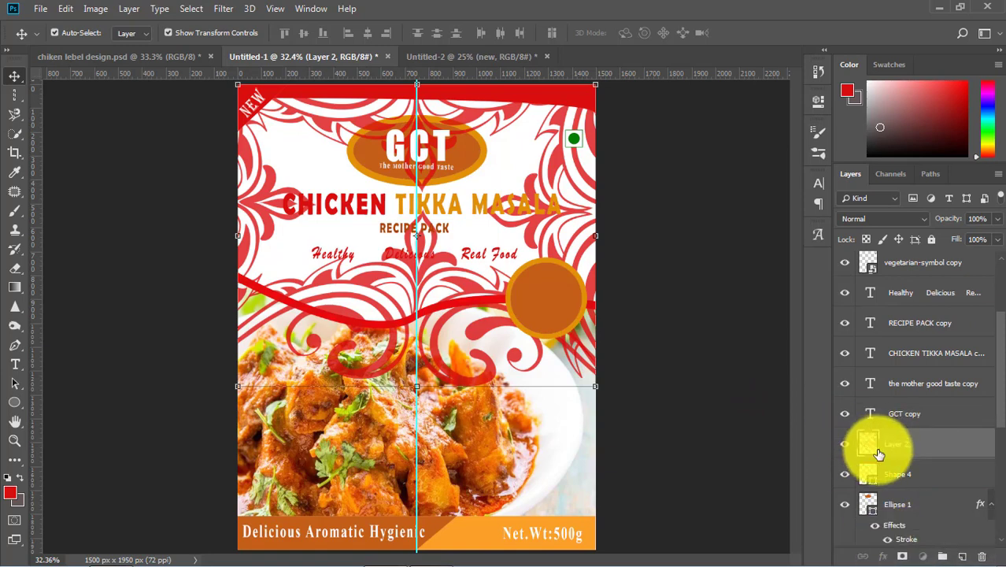
{"action": "scroll", "coordinate": [981, 412], "scroll_direction": "down", "scroll_amount": 4}
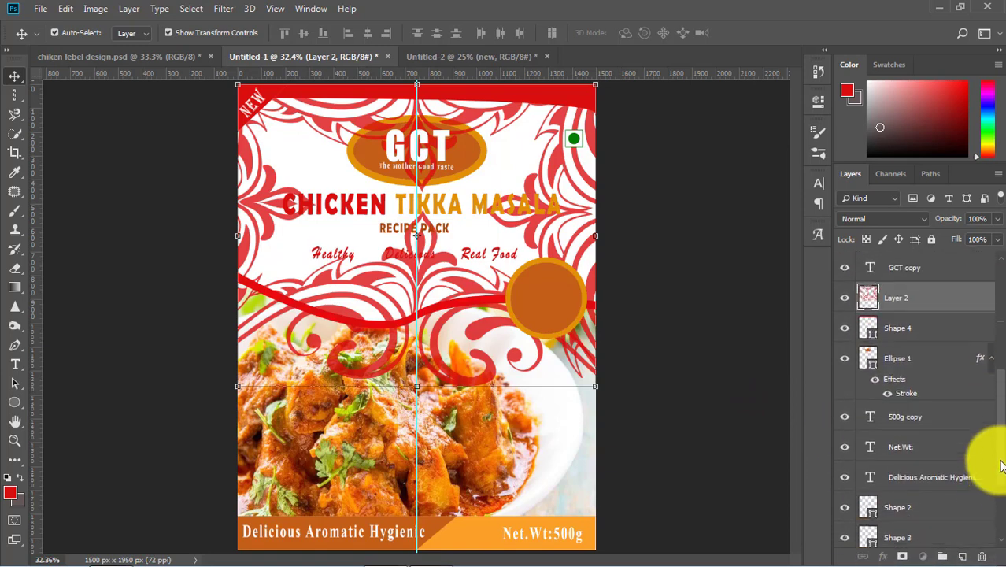
{"action": "left_click_drag", "start_coordinate": [930, 299], "coordinate": [935, 503]}
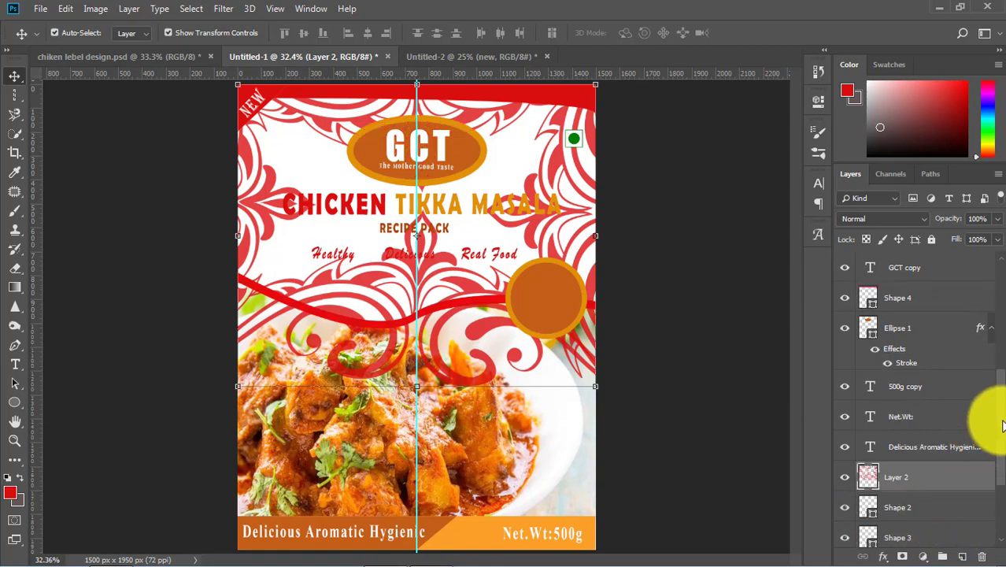
{"action": "left_click_drag", "start_coordinate": [1002, 421], "coordinate": [1005, 496]}
{"action": "left_click_drag", "start_coordinate": [936, 350], "coordinate": [953, 508]}
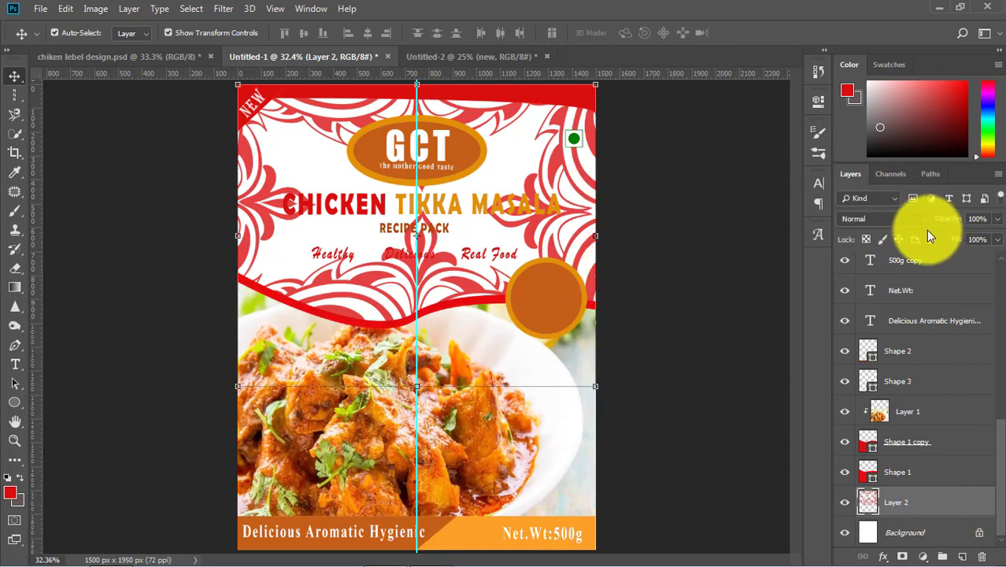
- Lower the ornament layer's opacity to 30%
{"action": "left_click", "coordinate": [998, 222]}
{"action": "left_click_drag", "start_coordinate": [975, 240], "coordinate": [952, 233]}
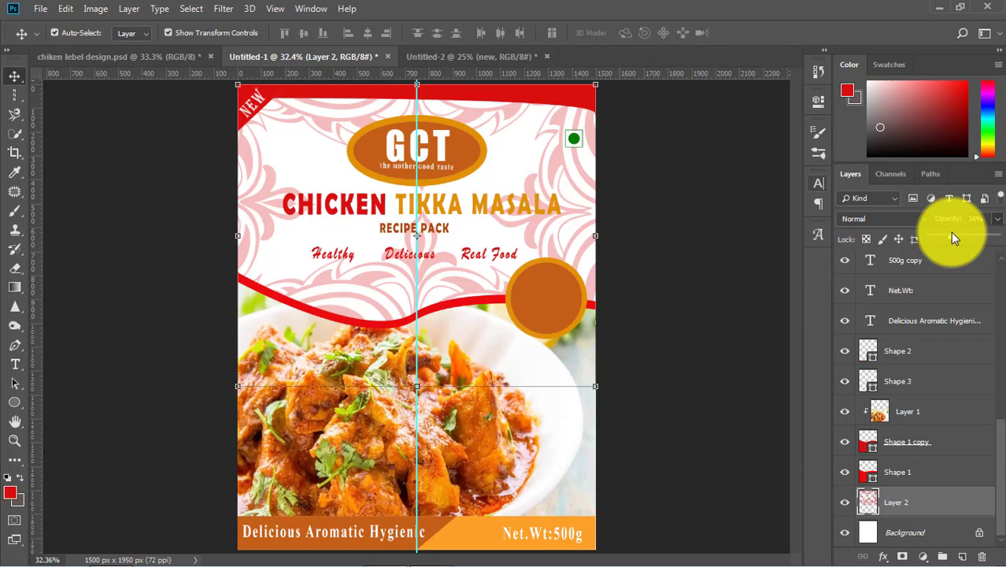
{"action": "left_click_drag", "start_coordinate": [951, 232], "coordinate": [951, 241]}
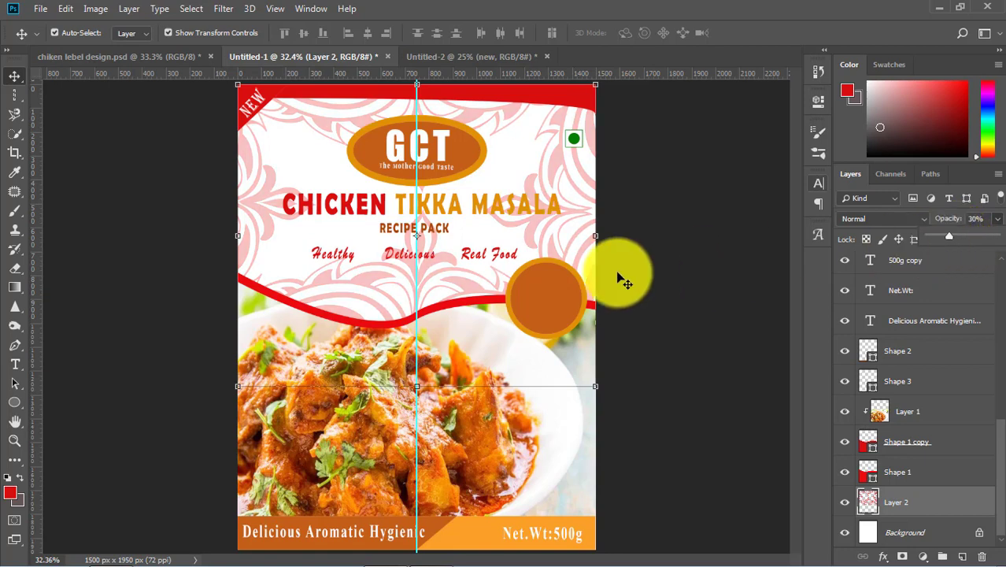
{"action": "left_click", "coordinate": [675, 284]}
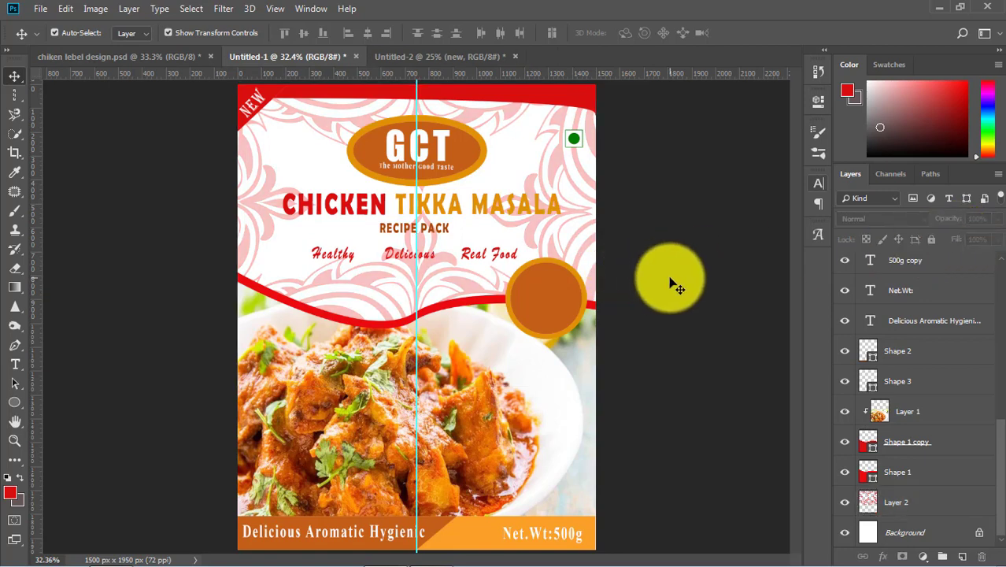
- Nudge the ornament layer, Layer 2, slightly to the right so it extends past the canvas's right edge
{"action": "left_click", "coordinate": [897, 512]}
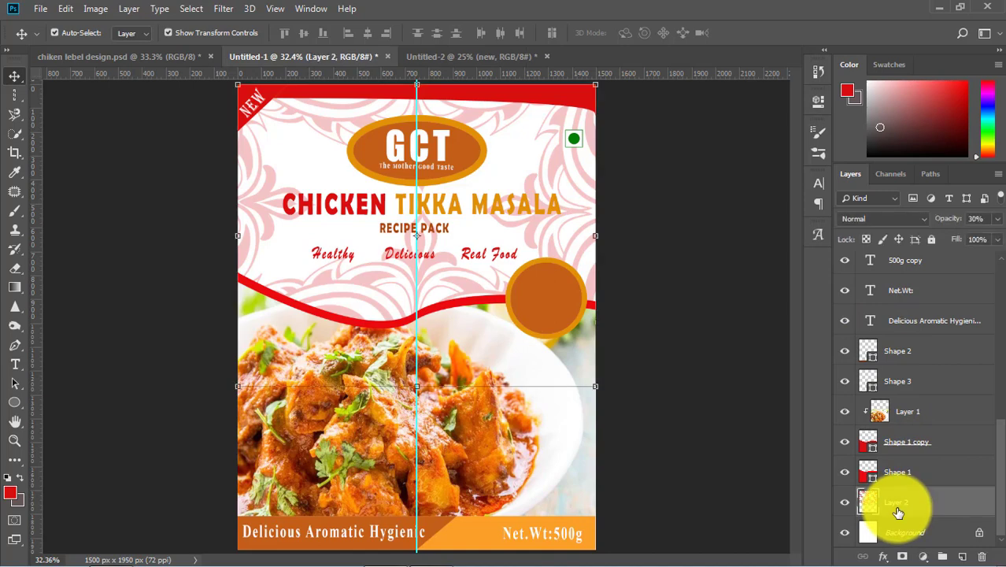
{"action": "key", "text": "Right"}
{"action": "key", "text": "Right"}
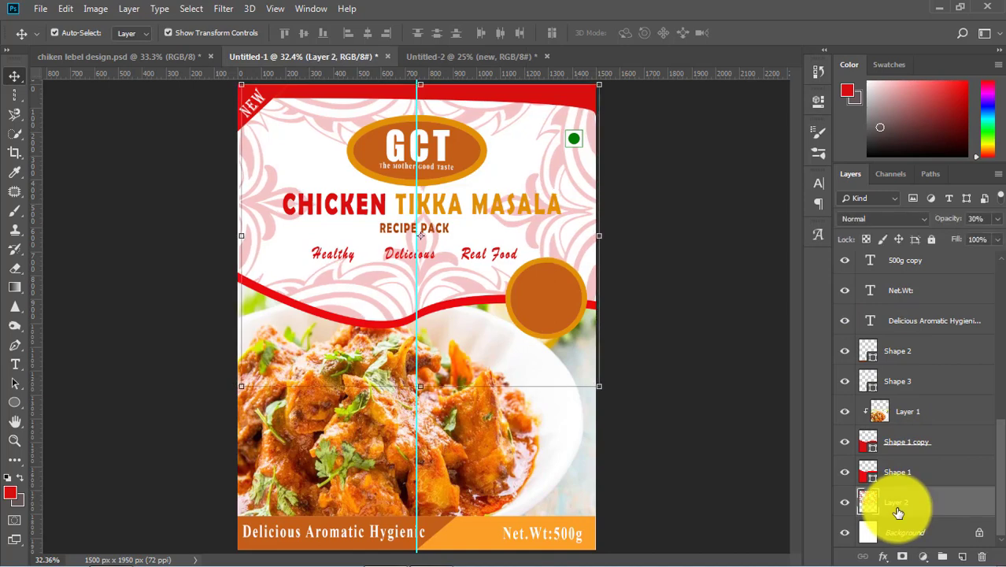
{"action": "key", "text": "Right"}
{"action": "key", "text": "Right"}
{"action": "key", "text": "Right"}
{"action": "key", "text": "Right"}
{"action": "key", "text": "Right"}
{"action": "key", "text": "Right"}
{"action": "key", "text": "Right"}
{"action": "key", "text": "Right"}
{"action": "key", "text": "Right"}
{"action": "key", "text": "Right"}
{"action": "key", "text": "Right"}
{"action": "key", "text": "Right"}
{"action": "key", "text": "Right"}
{"action": "key", "text": "Right"}
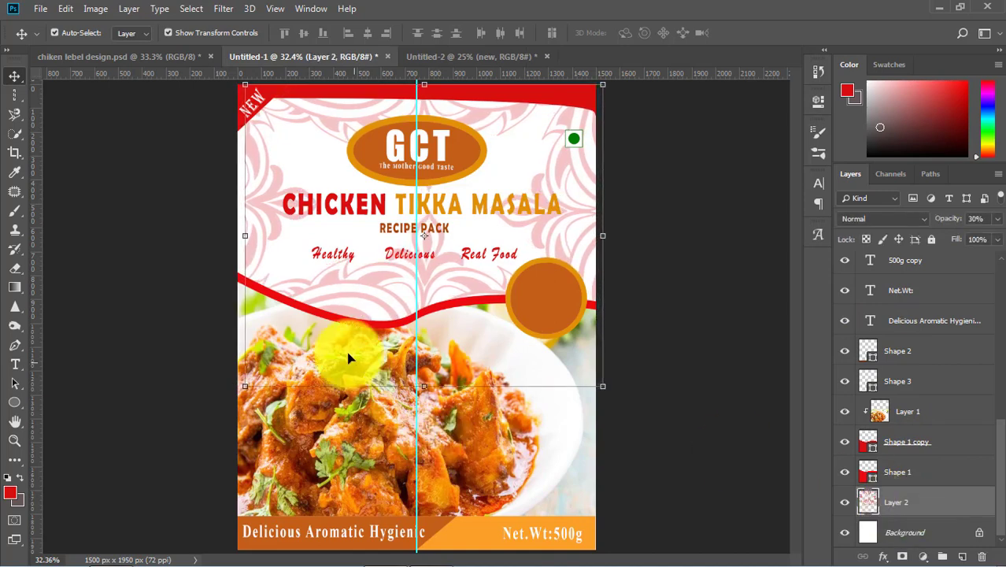
- Stretch the ornament's left side past the canvas's left edge so the pattern is centered on the vertical guide
{"action": "left_click_drag", "start_coordinate": [244, 235], "coordinate": [225, 236]}
{"action": "key", "text": "Return"}
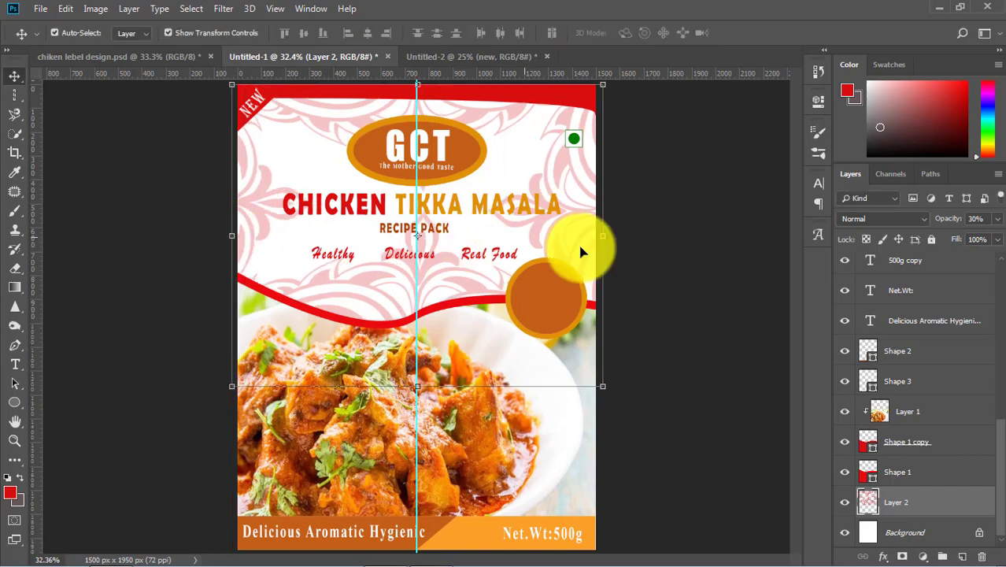
{"action": "left_click", "coordinate": [695, 274]}
- Copy the "Lanuching Offer Free" and "50g" text layers from Untitled-2 into Untitled-1 and place them inside the brown circle badge
{"action": "left_click", "coordinate": [456, 54]}
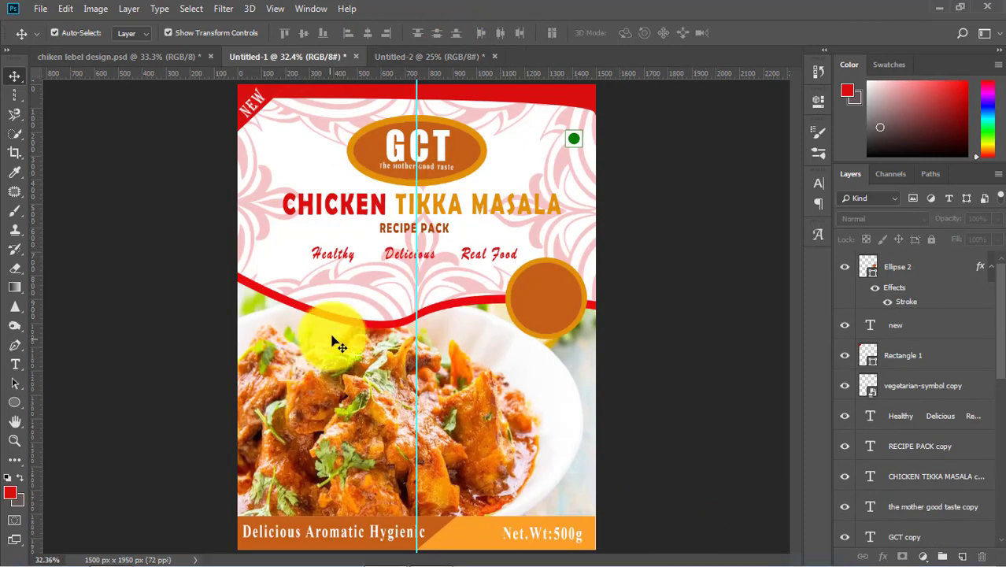
{"action": "left_click", "coordinate": [424, 61]}
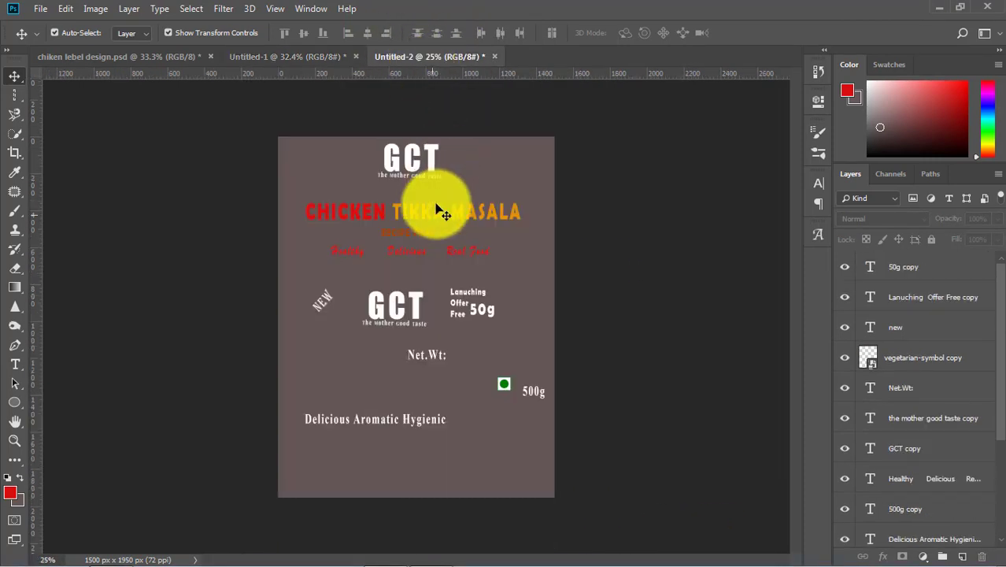
{"action": "left_click", "coordinate": [471, 293]}
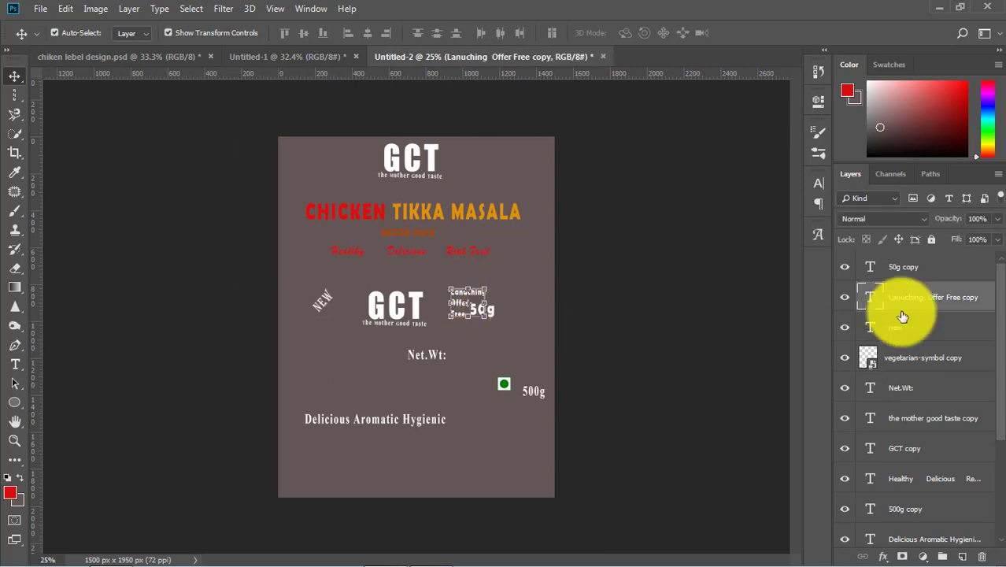
{"action": "left_click", "coordinate": [900, 267]}
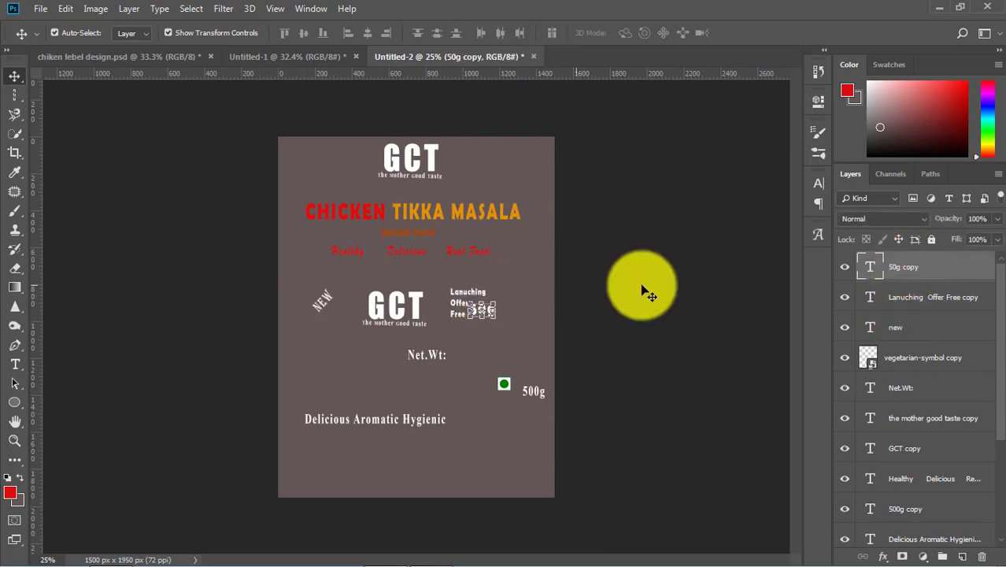
{"action": "left_click", "coordinate": [900, 298], "text": "shift"}
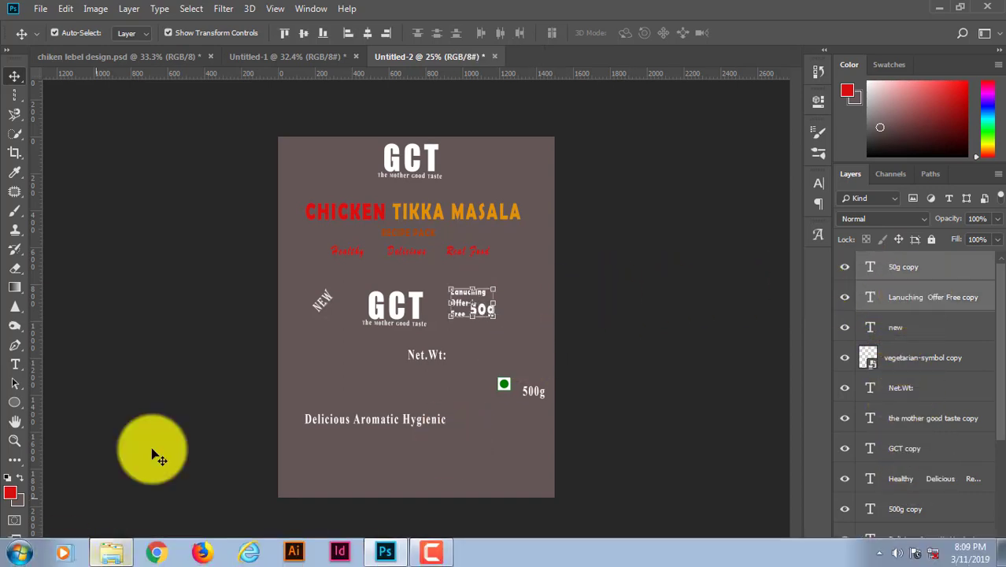
{"action": "left_click_drag", "start_coordinate": [466, 309], "coordinate": [530, 476]}
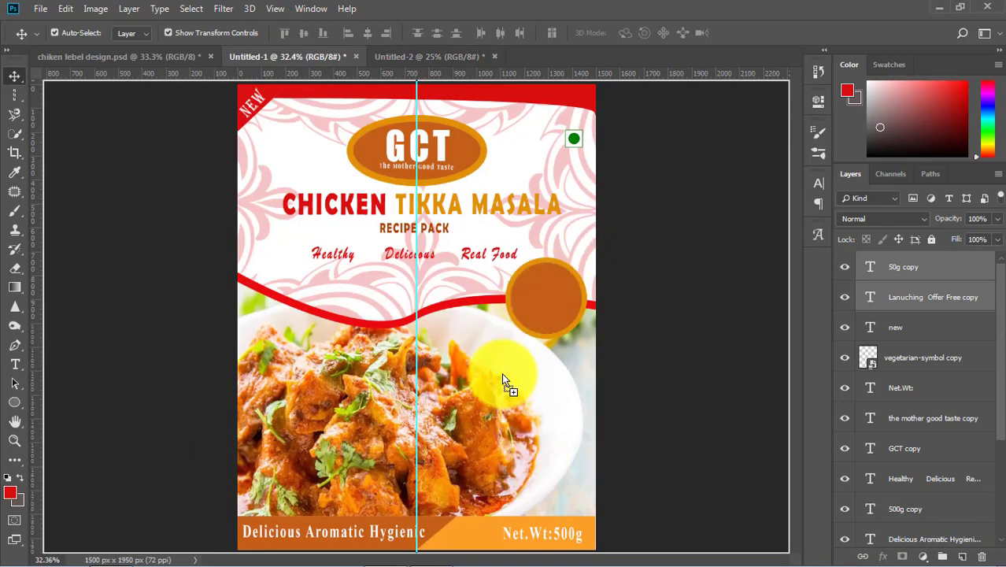
{"action": "left_click_drag", "start_coordinate": [532, 301], "coordinate": [529, 289]}
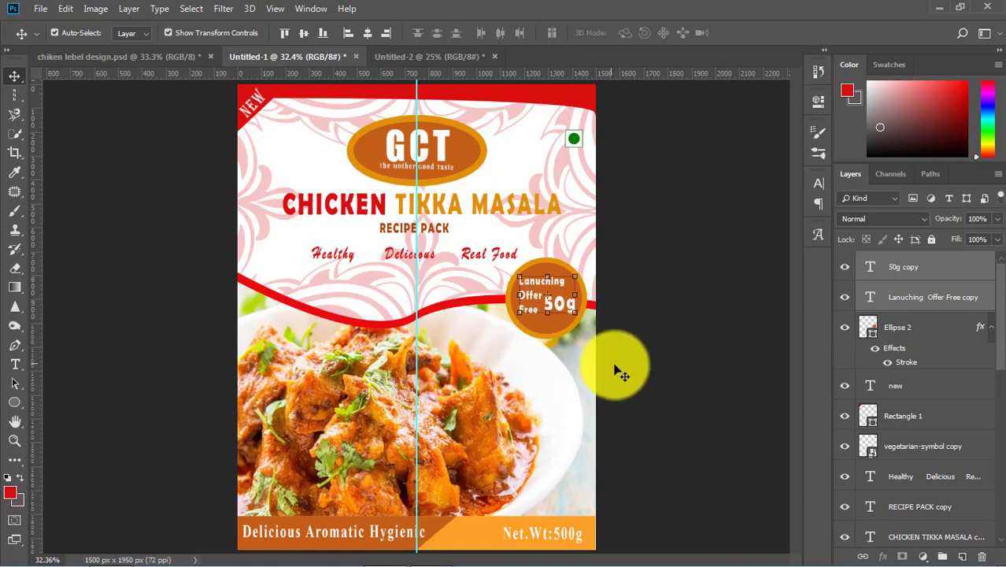
{"action": "left_click", "coordinate": [658, 366]}
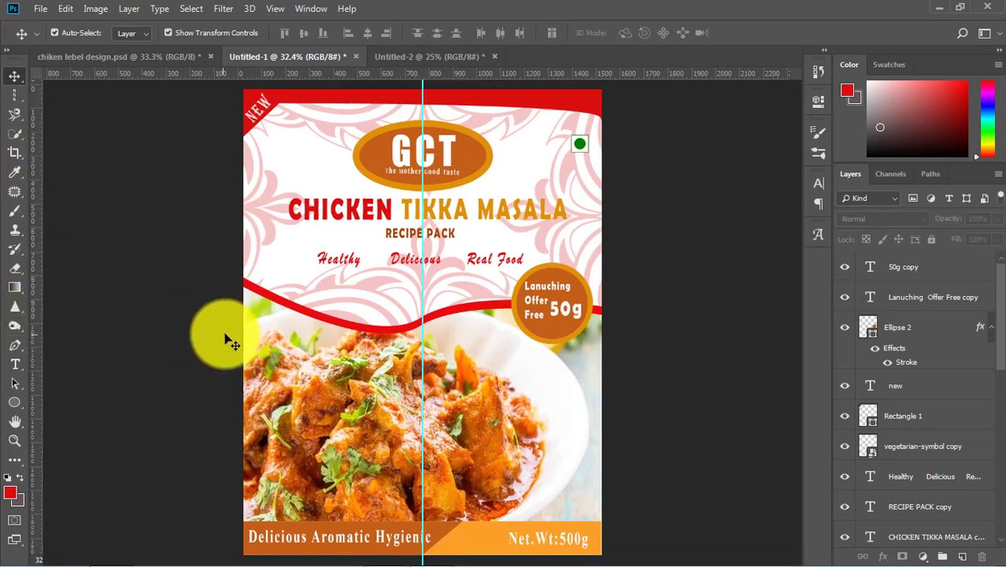
- Remove the vertical center guide from the label while previewing the design in full screen
{"action": "key", "text": "f"}
{"action": "key", "text": "f"}
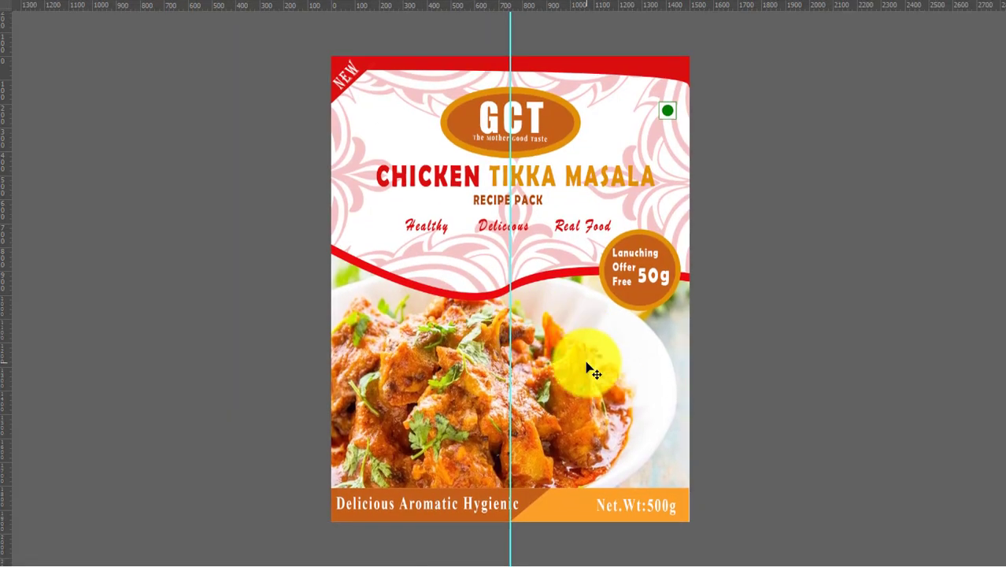
{"action": "left_click_drag", "start_coordinate": [510, 278], "coordinate": [8, 266]}
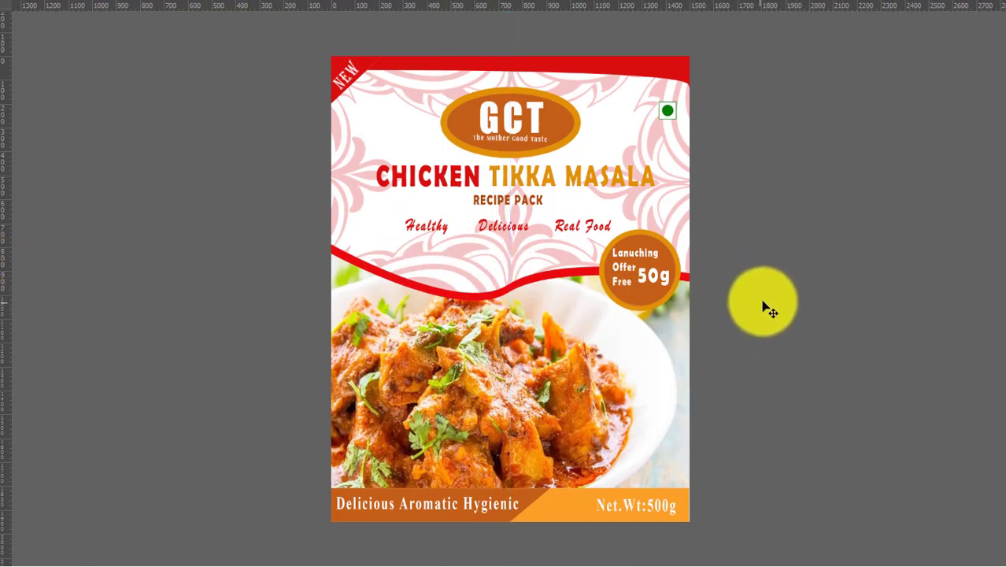
{"action": "key", "text": "f"}
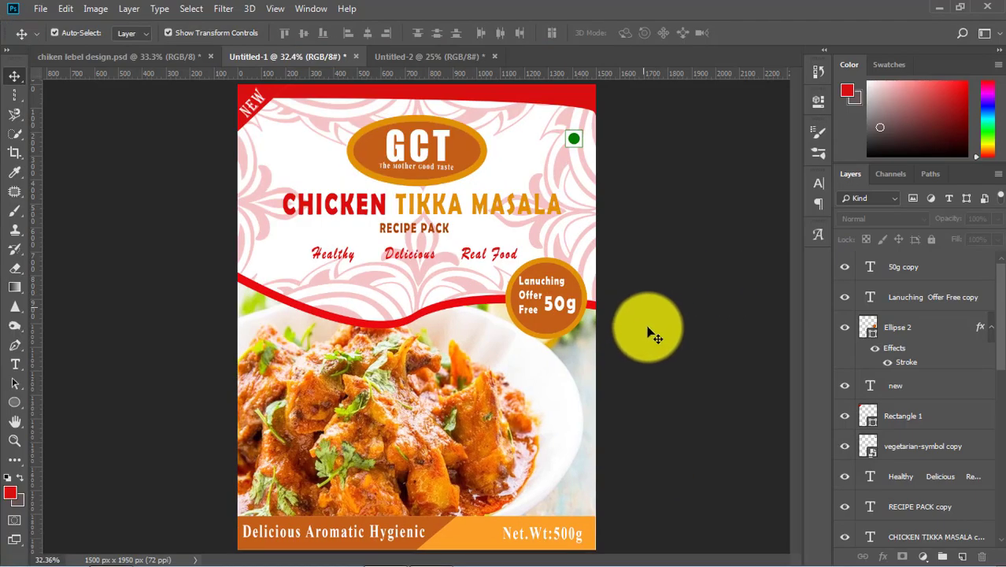
- Save a JPEG copy of the label as "packaging design" in the Images folder
{"action": "left_click", "coordinate": [40, 9]}
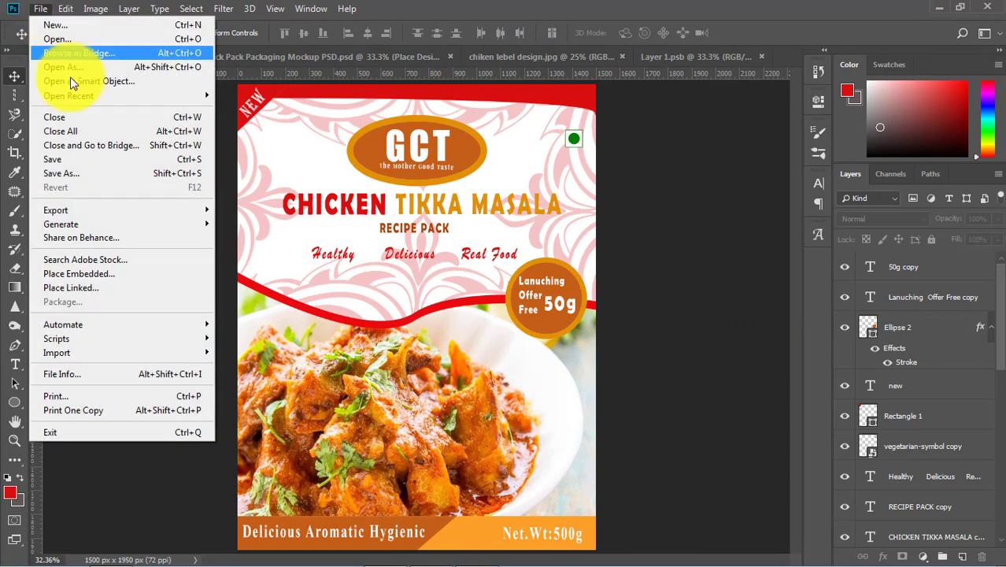
{"action": "left_click", "coordinate": [84, 175]}
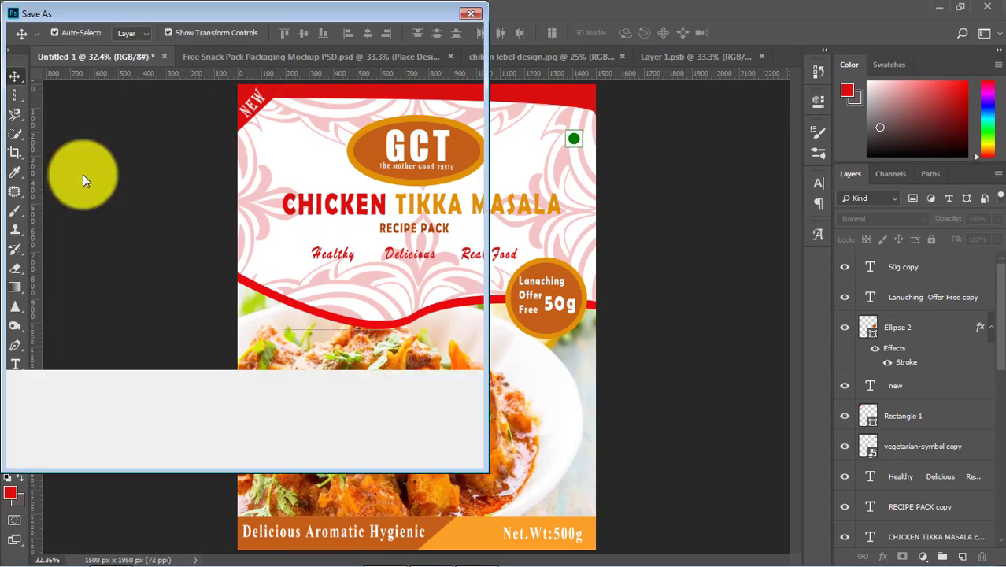
{"action": "left_click", "coordinate": [228, 79]}
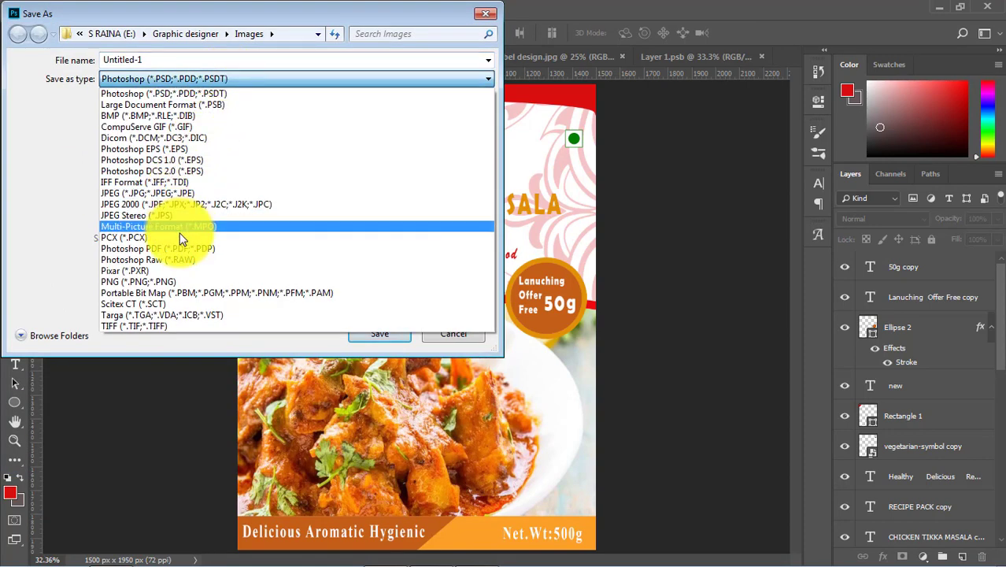
{"action": "left_click", "coordinate": [197, 193]}
{"action": "left_click", "coordinate": [196, 61]}
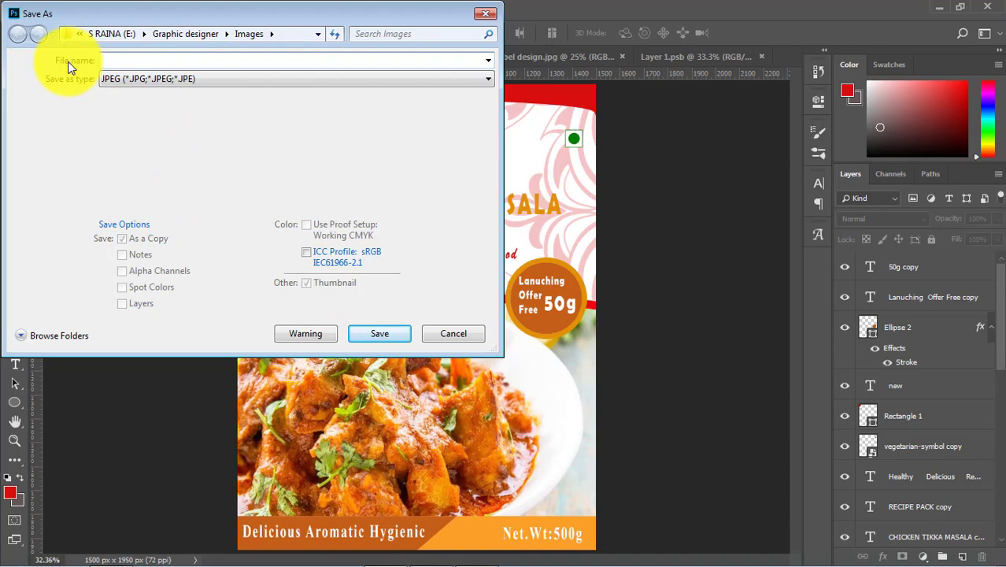
{"action": "type", "text": "packaging design"}
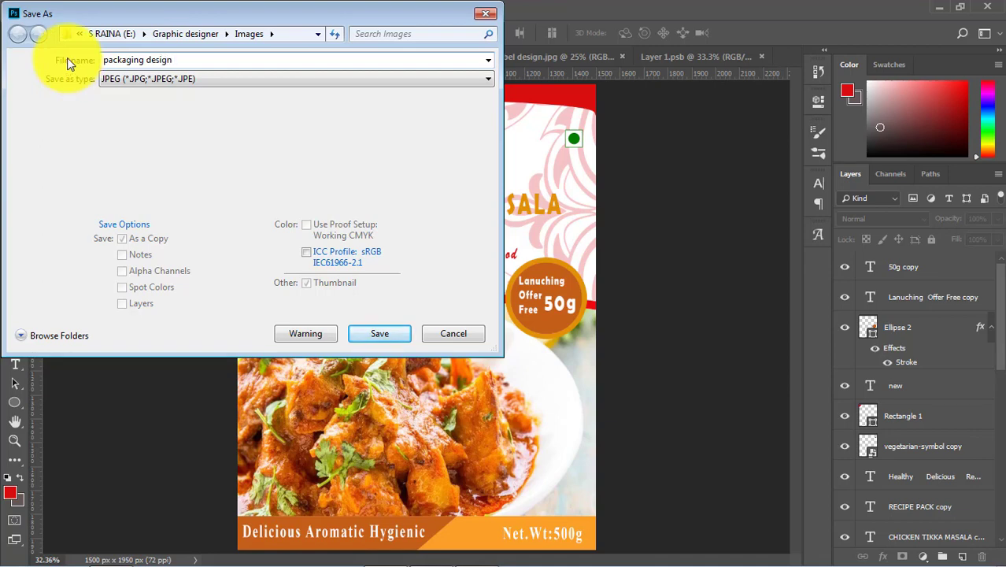
{"action": "left_click", "coordinate": [378, 333]}
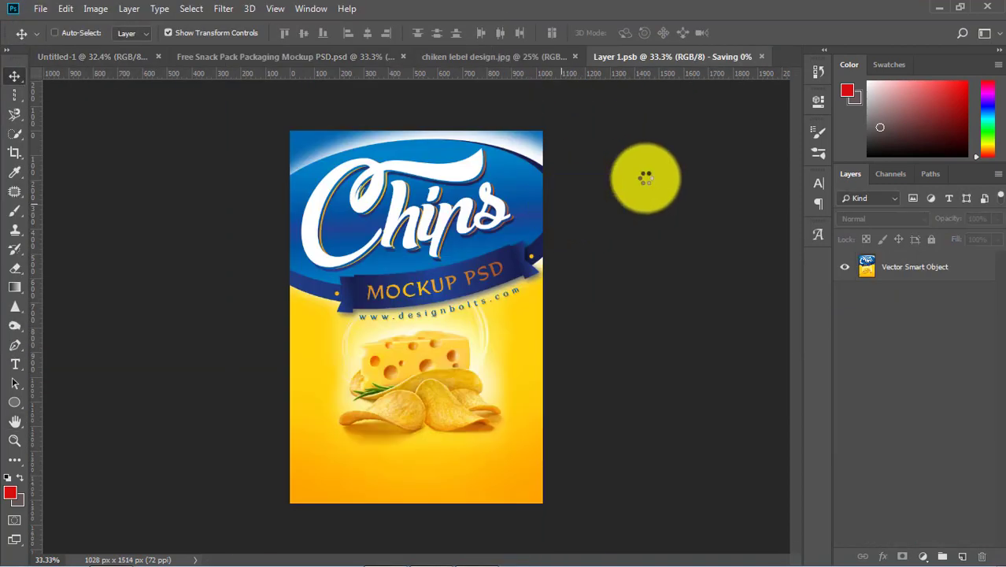
- Copy the flattened label from chiken lebel design.jpg into the snack pack mockup's smart object, Layer 1.psb
{"action": "left_click", "coordinate": [322, 56]}
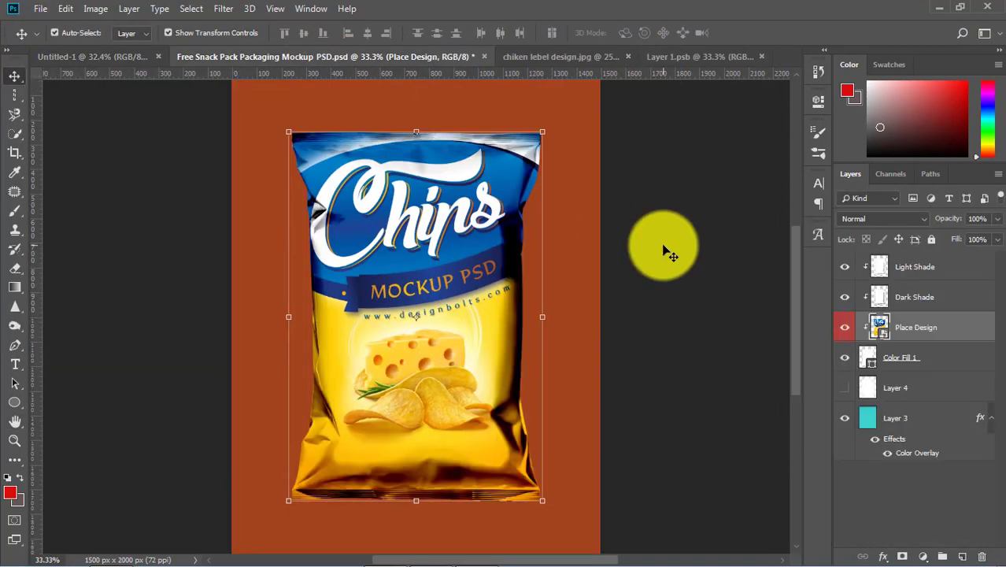
{"action": "left_click", "coordinate": [668, 252]}
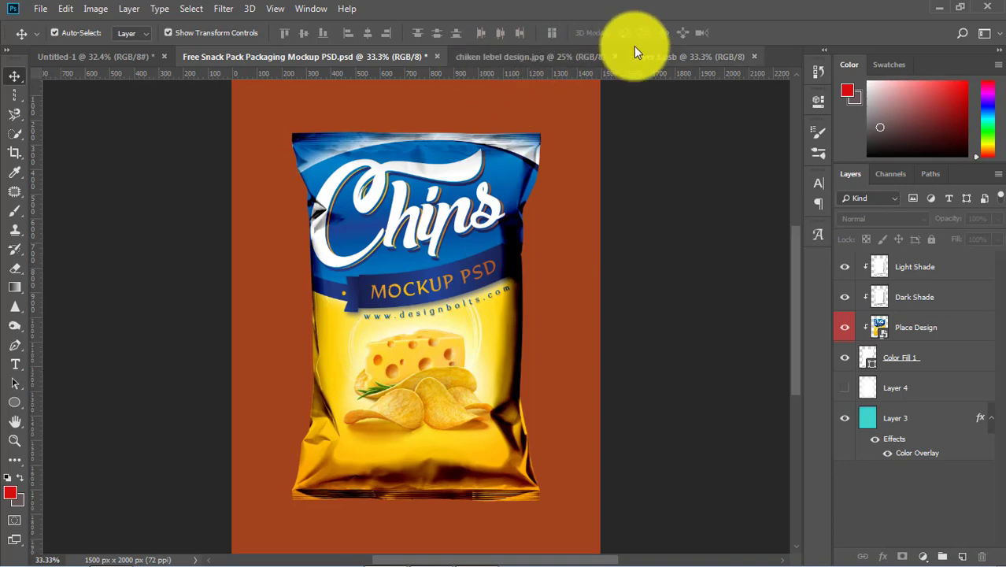
{"action": "left_click", "coordinate": [689, 55]}
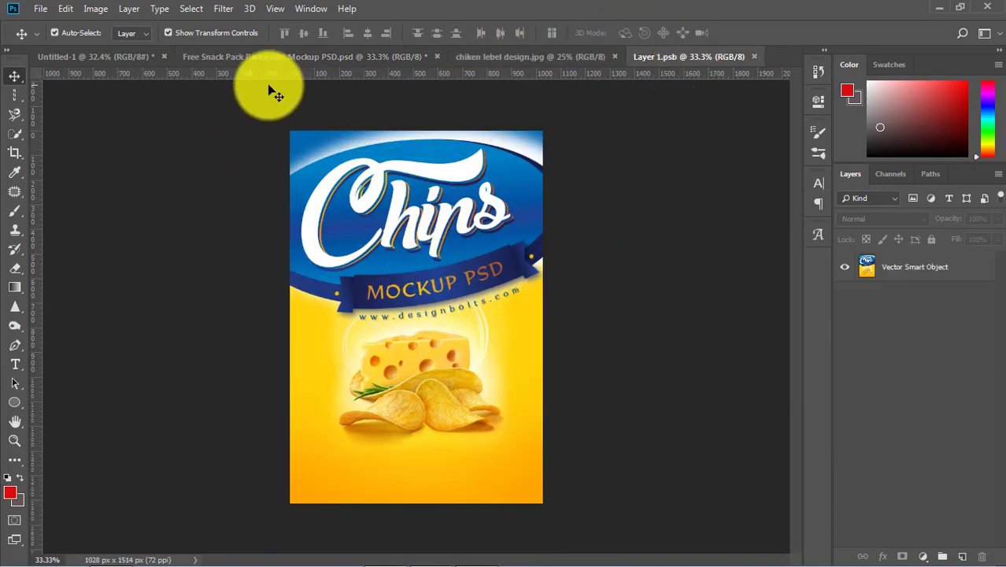
{"action": "left_click", "coordinate": [493, 59]}
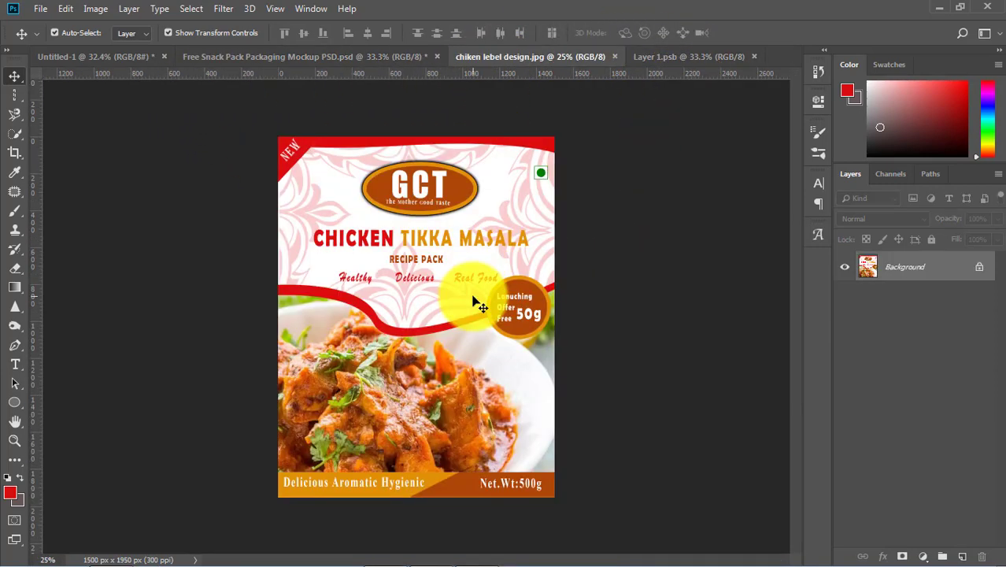
{"action": "left_click_drag", "start_coordinate": [472, 292], "coordinate": [409, 258]}
- Scale and position the pasted label, Layer 1, so it fills the entire 1028 by 1514 px canvas
{"action": "key", "text": "ctrl+t"}
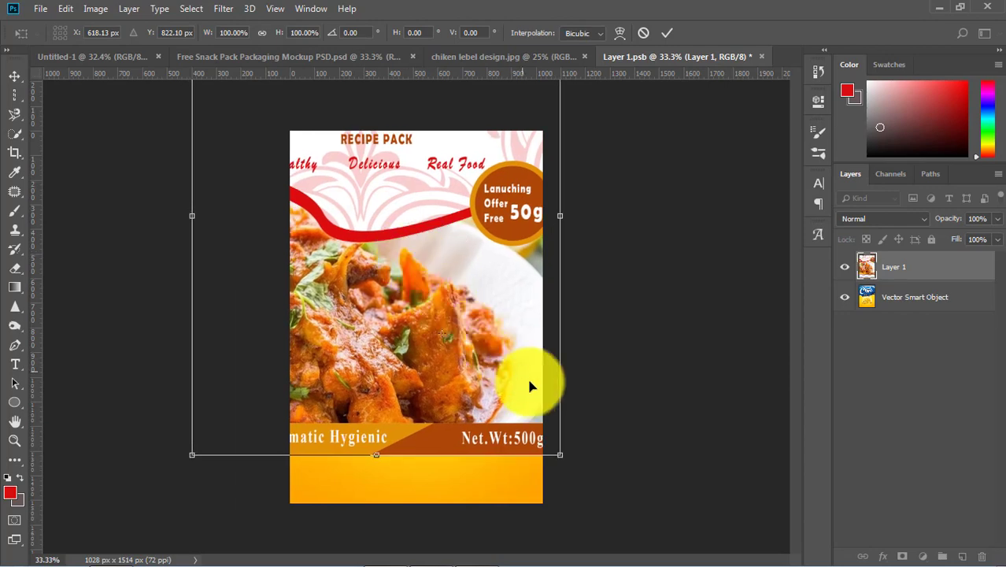
{"action": "left_click_drag", "start_coordinate": [555, 455], "coordinate": [465, 332]}
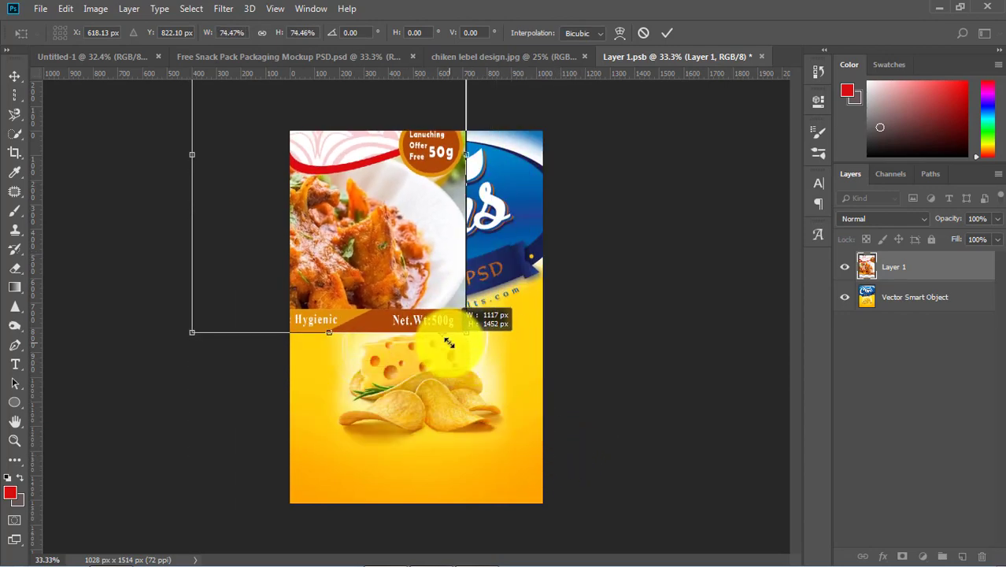
{"action": "left_click_drag", "start_coordinate": [437, 272], "coordinate": [508, 376]}
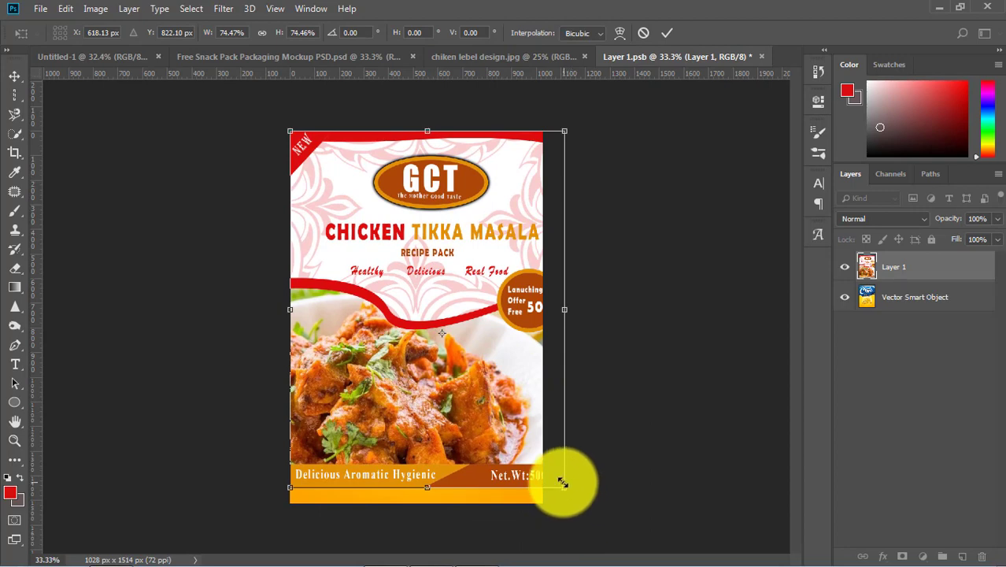
{"action": "left_click_drag", "start_coordinate": [563, 482], "coordinate": [514, 461]}
{"action": "left_click_drag", "start_coordinate": [417, 460], "coordinate": [427, 501]}
{"action": "left_click_drag", "start_coordinate": [291, 130], "coordinate": [292, 139]}
{"action": "key", "text": "Return"}
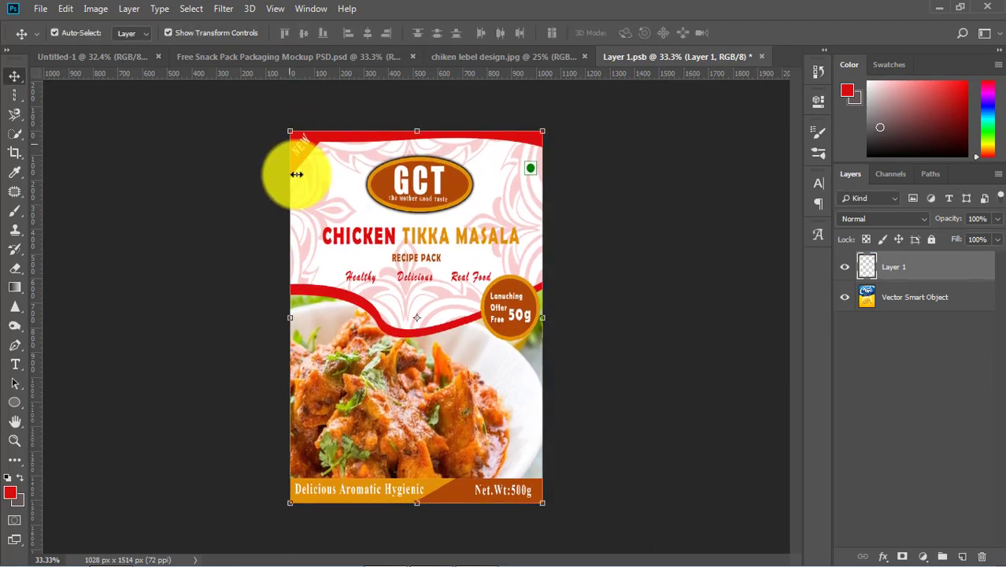
{"action": "left_click", "coordinate": [645, 242]}
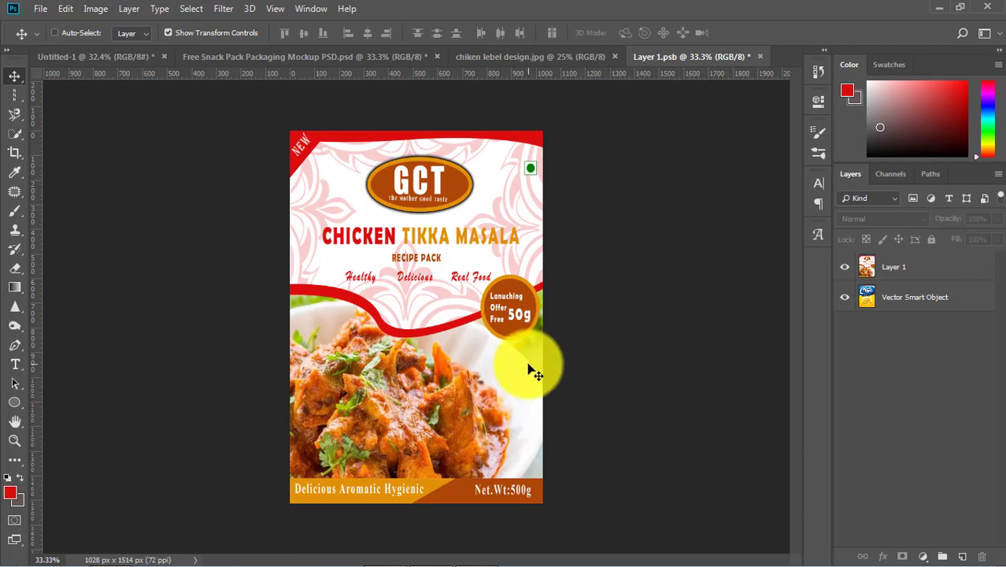
- Save Layer 1.psb to update the pouch artwork and return to the Free Snack Pack Packaging Mockup document
{"action": "key", "text": "ctrl+s"}
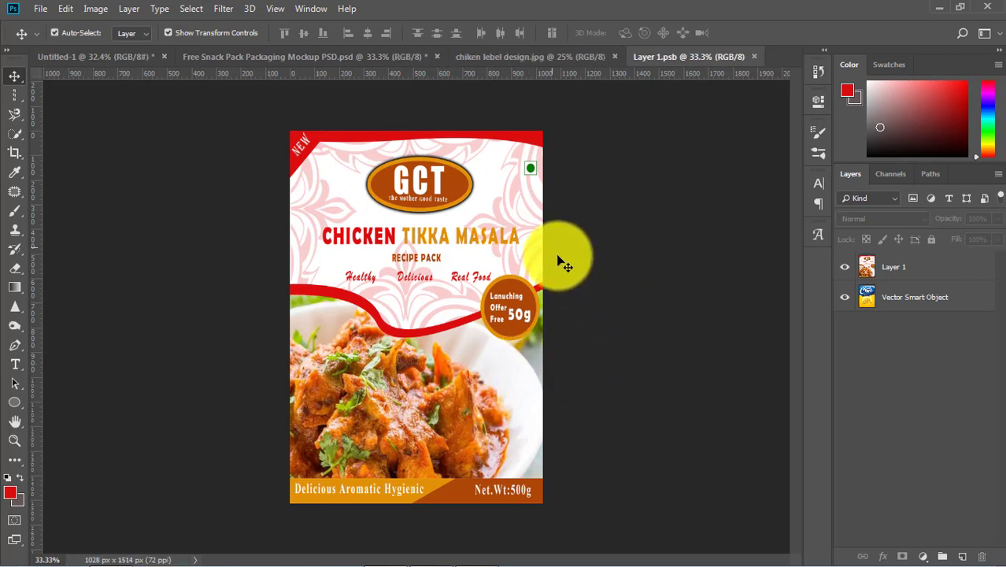
{"action": "left_click", "coordinate": [493, 58]}
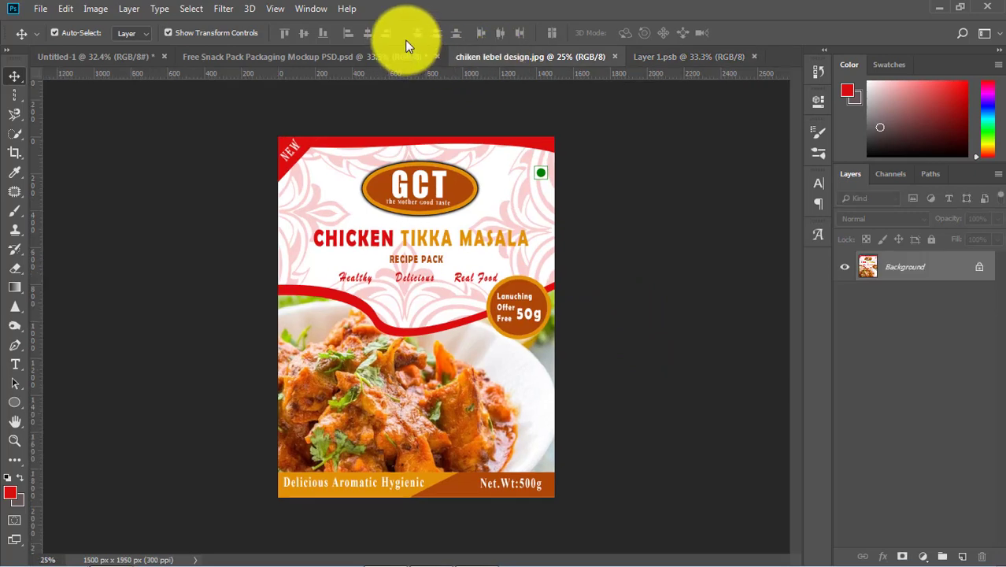
{"action": "left_click", "coordinate": [352, 54]}
- Examine the pouch mockup with the new label up close in full-screen view, including its lower part
{"action": "key", "text": "f"}
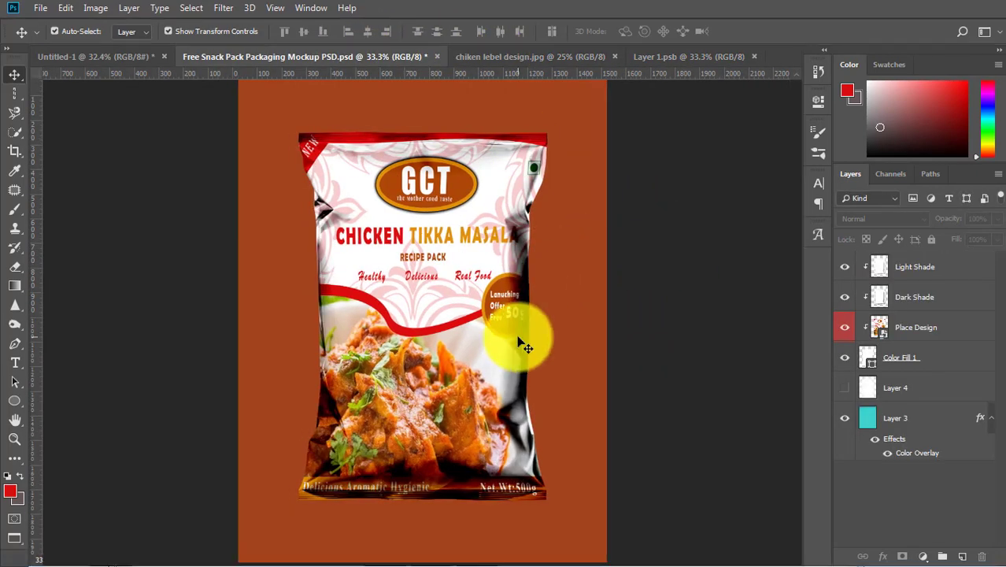
{"action": "key", "text": "f"}
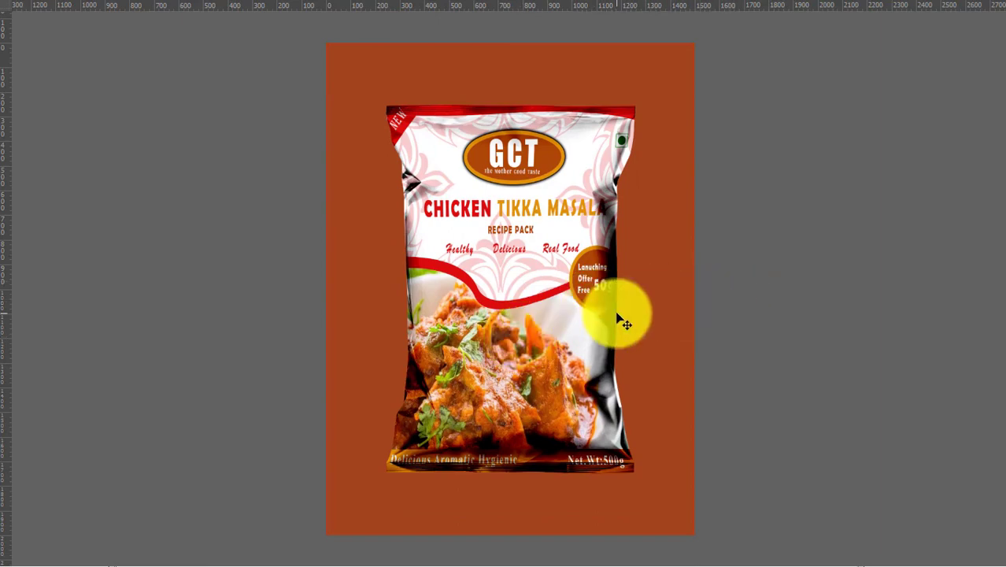
{"action": "key", "text": "ctrl+plus"}
{"action": "key", "text": "space"}
{"action": "left_click_drag", "start_coordinate": [581, 214], "coordinate": [551, 339]}
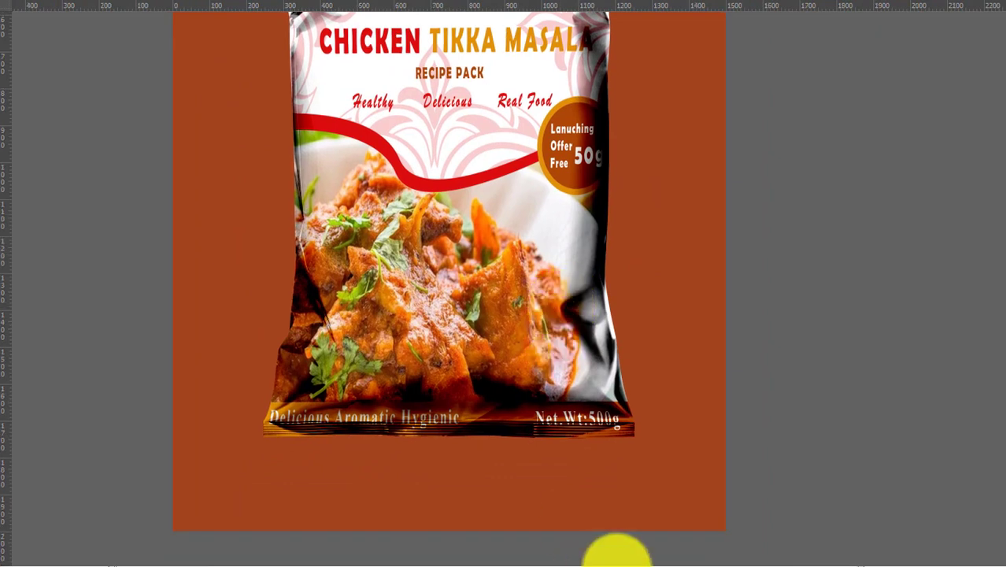
{"action": "key", "text": "f"}
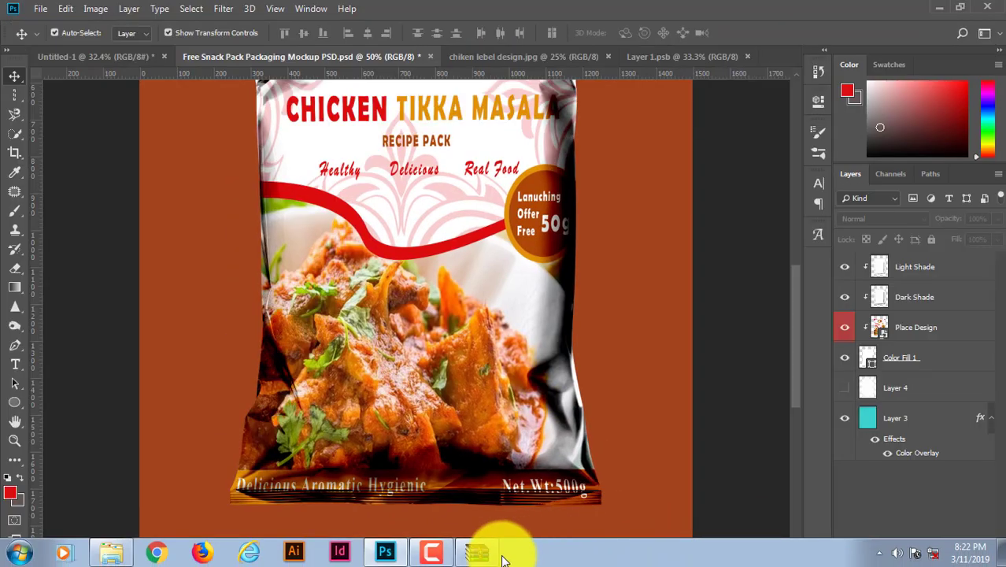
{"action": "left_click", "coordinate": [429, 552]}
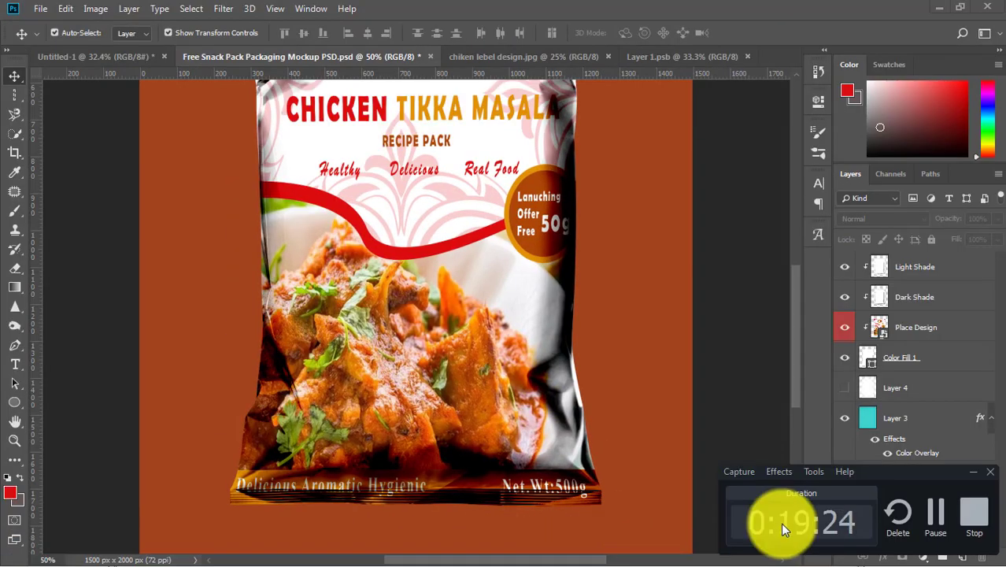
{"action": "left_click", "coordinate": [975, 520]}
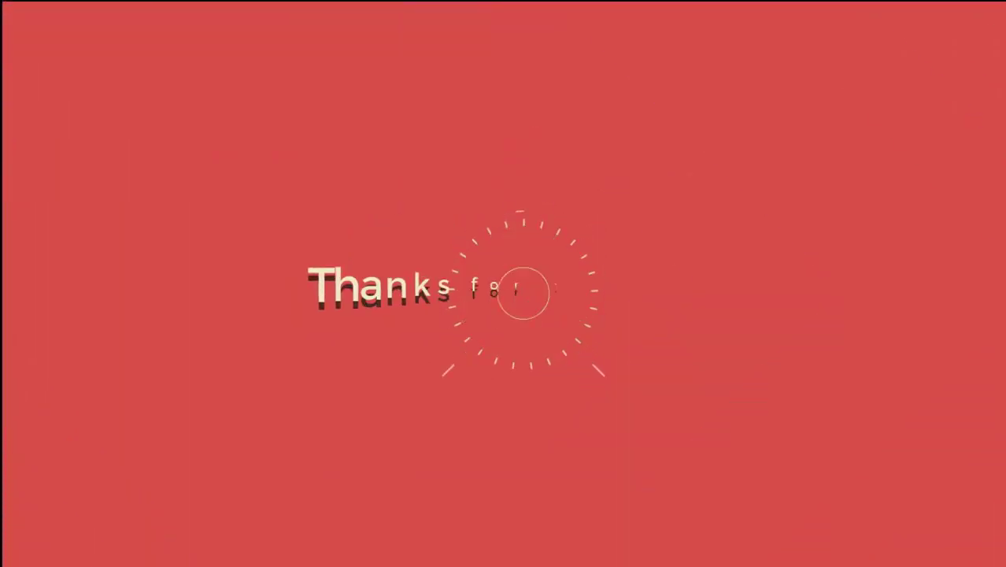